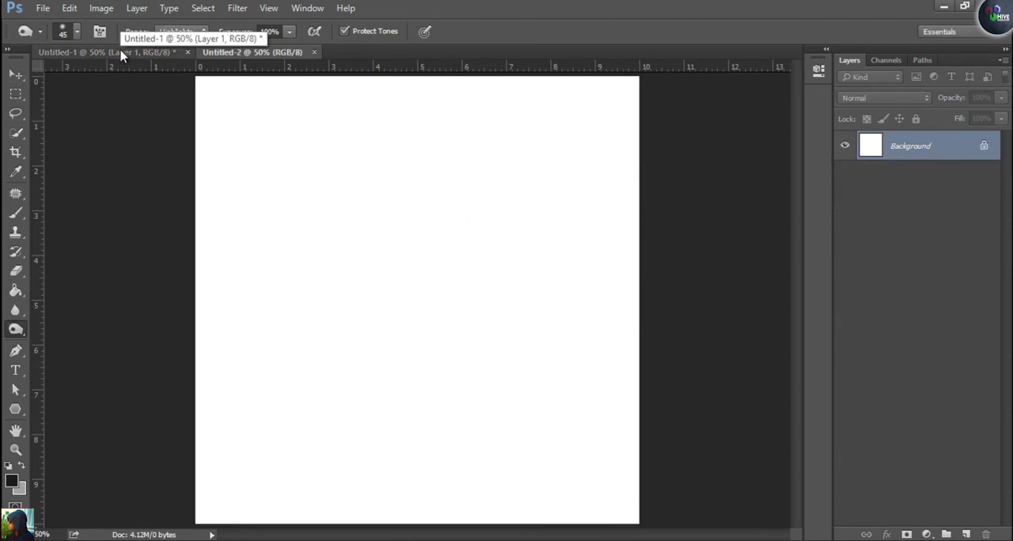
Add a new layer and draw a tall rectangular selection about 3.5 by 6.7 ruler units near the canvas centre
key(v)
click(964, 535)
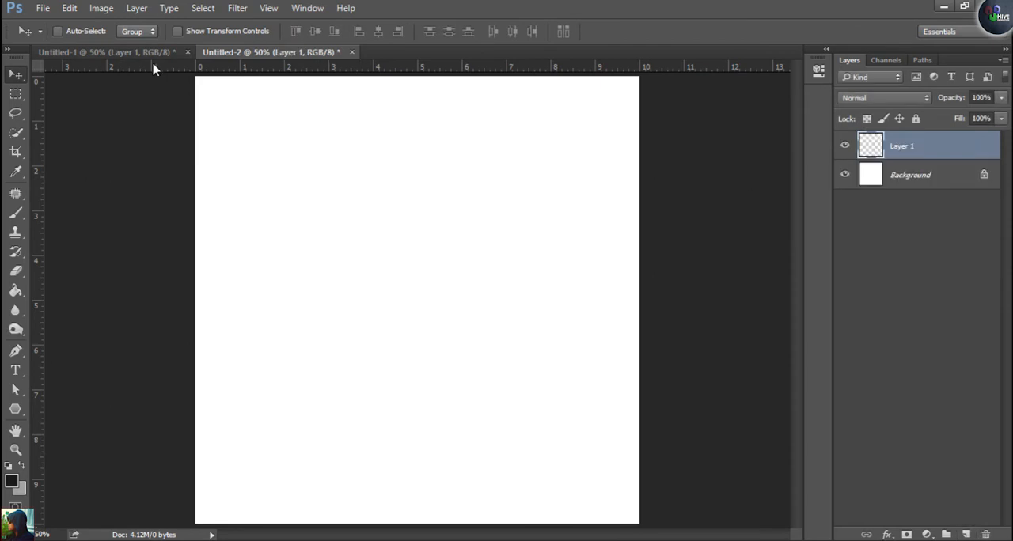
click(17, 94)
drag(344, 159, 498, 459)
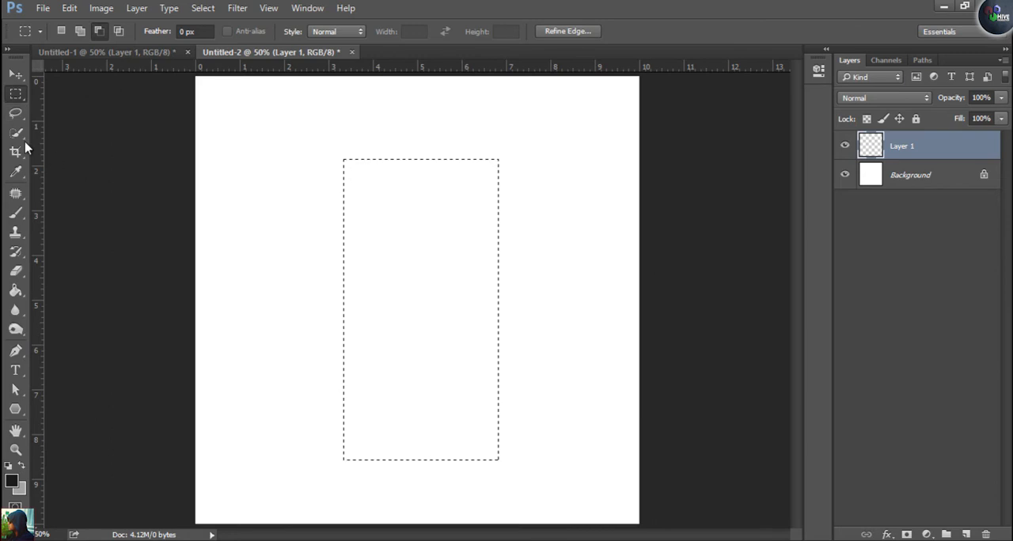
Undo a trial fill of the rectangular selection and smooth its corners with a sample radius of 20 pixels
click(14, 291)
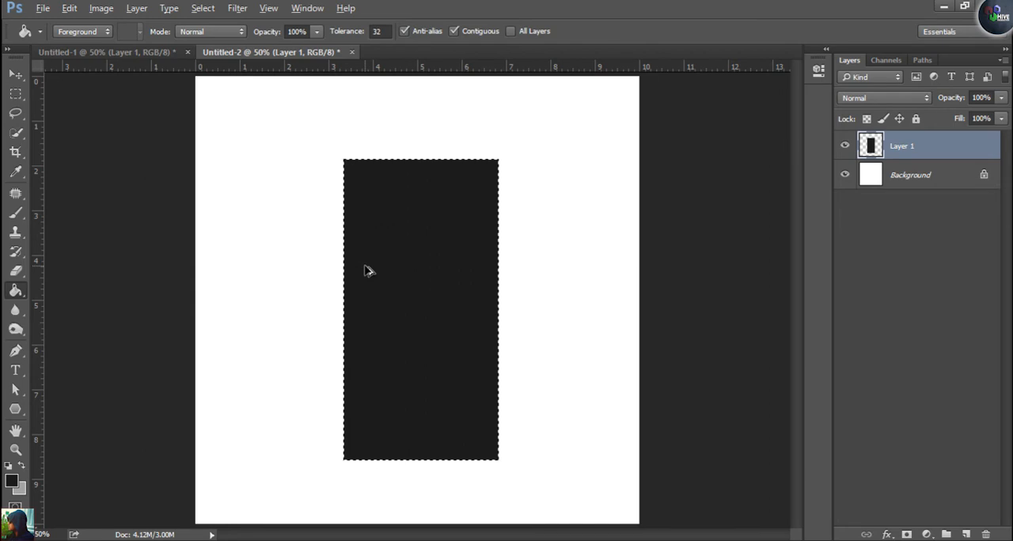
key(ctrl+z)
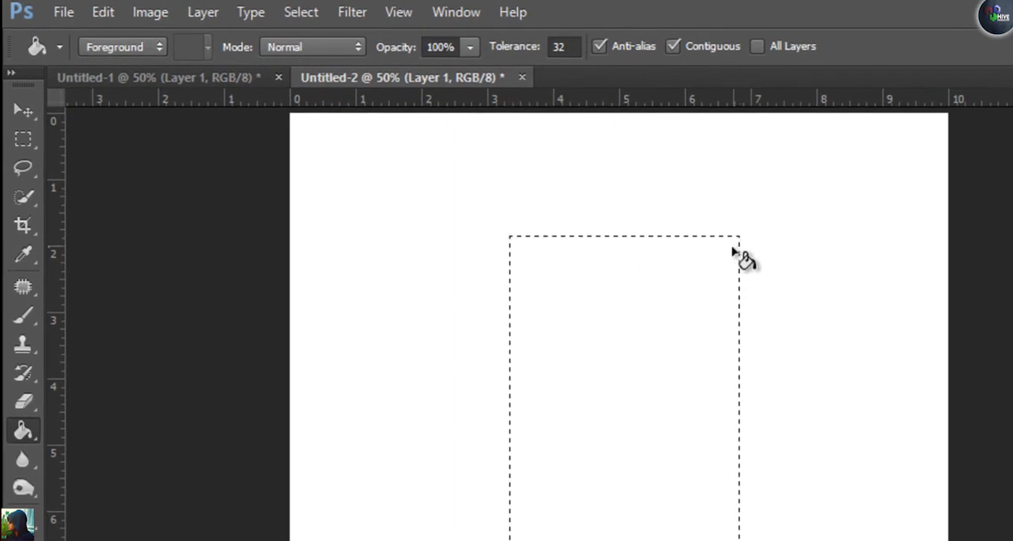
click(301, 12)
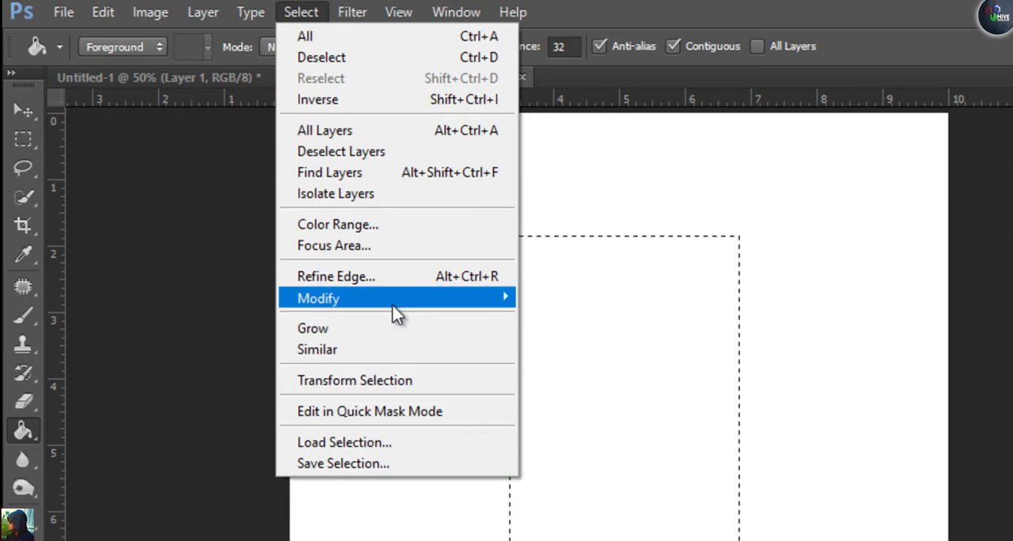
mouse_move(361, 303)
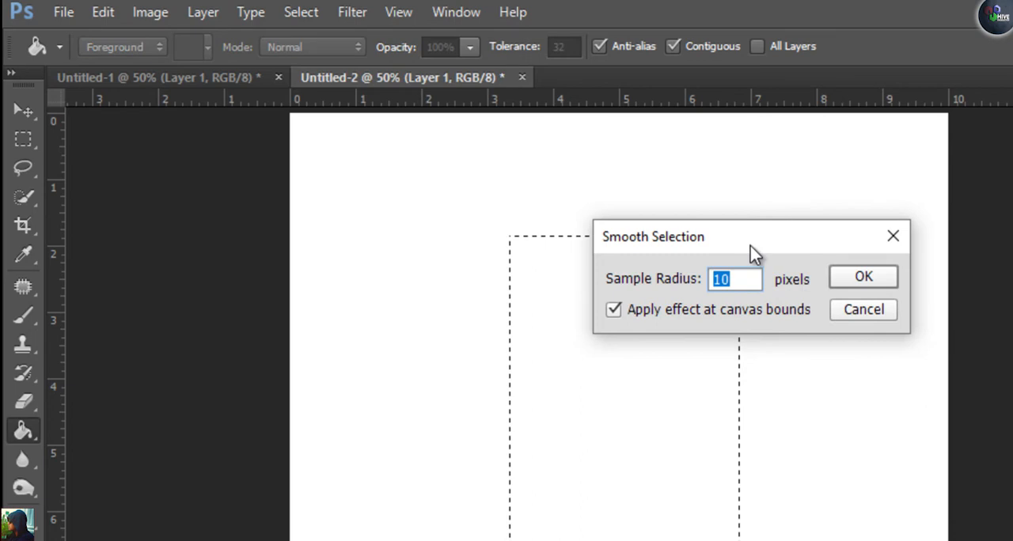
drag(750, 246, 1001, 229)
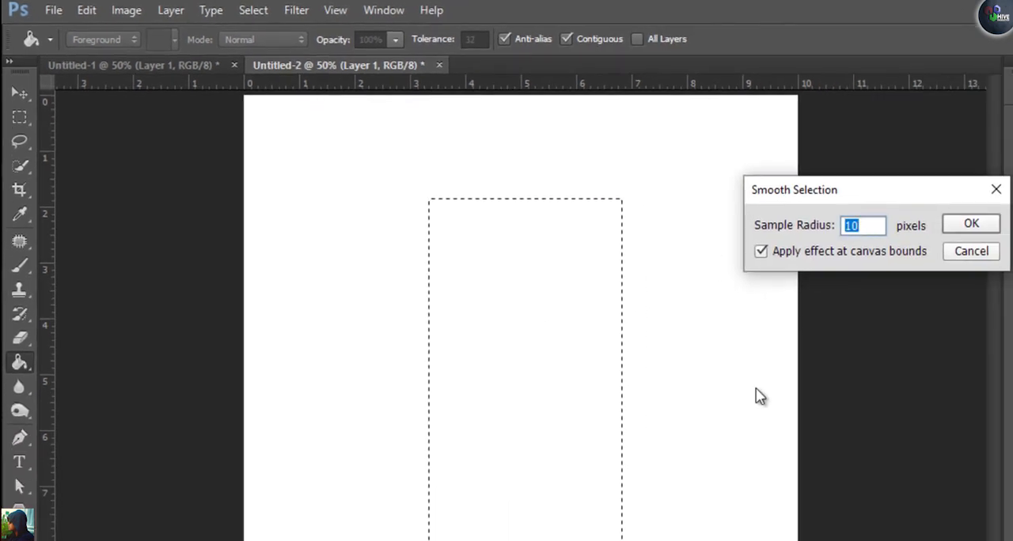
text(20)
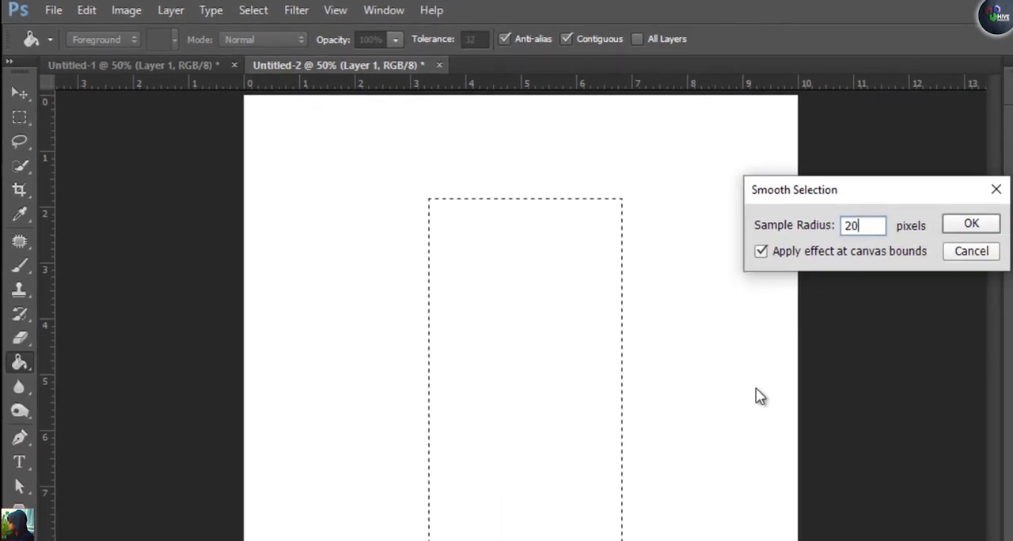
key(Return)
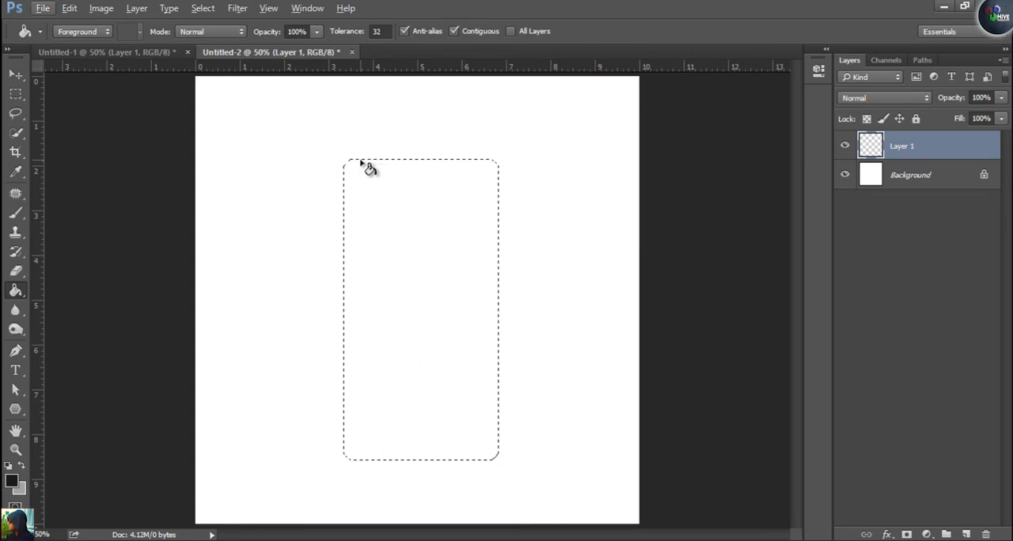
Fill the rounded selection on Layer 1 with the near-black foreground color and deselect it
click(384, 369)
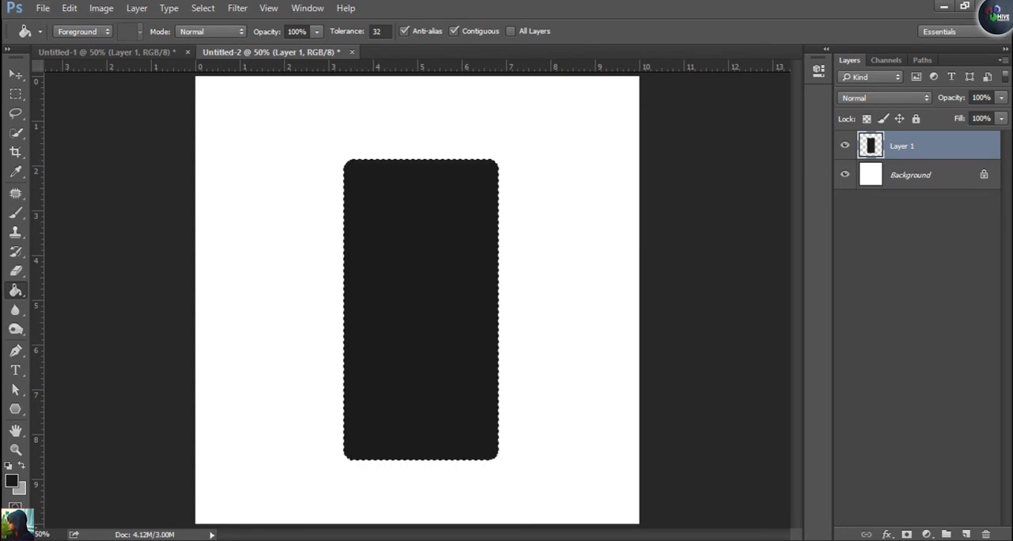
click(194, 9)
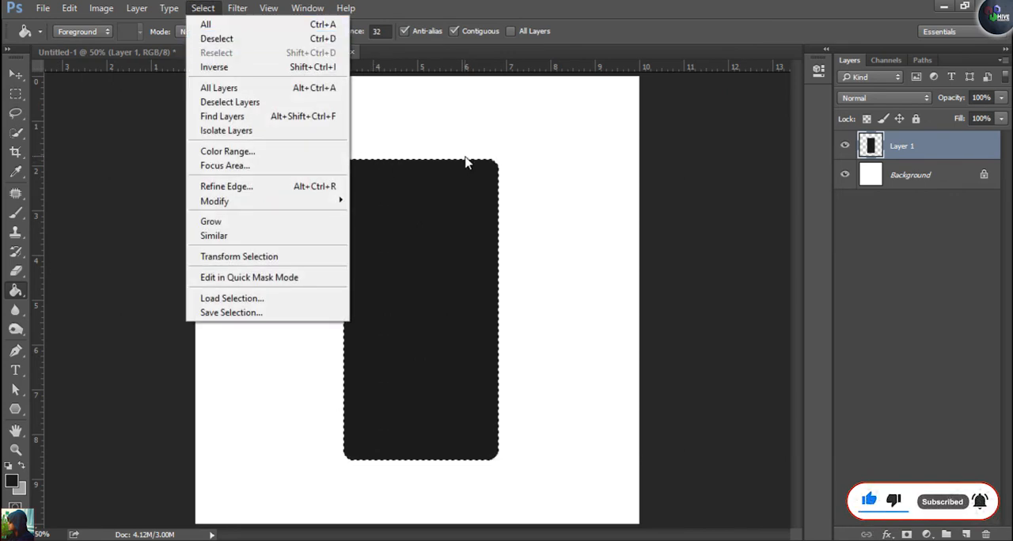
click(310, 38)
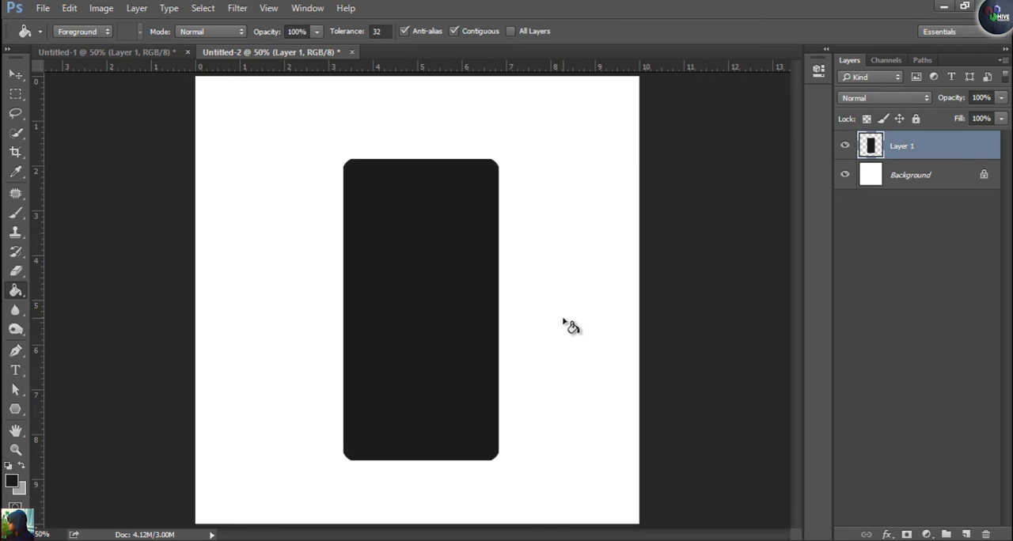
Check the phone reference in Untitled-1, and centre the dark rounded shape on the Untitled-2 canvas
click(129, 51)
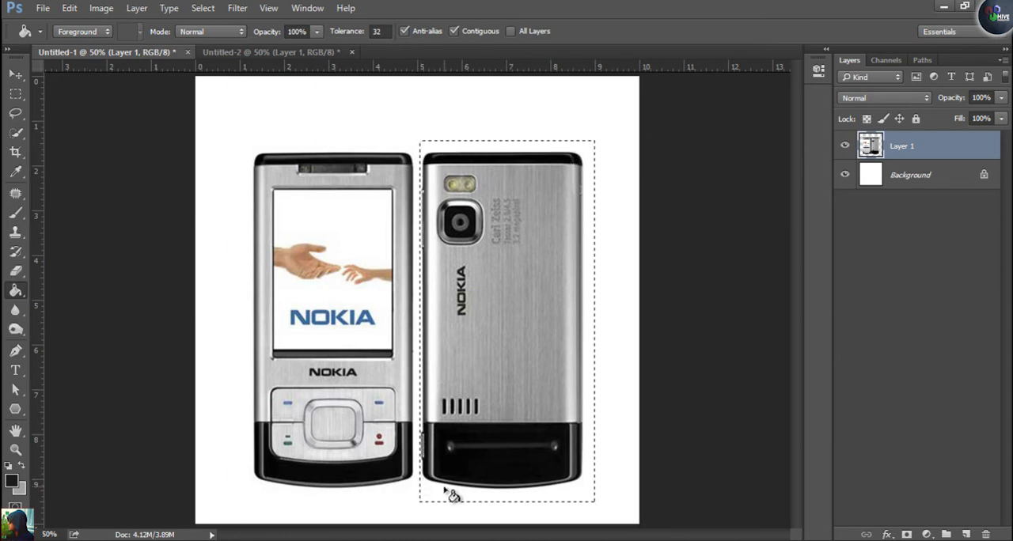
click(271, 51)
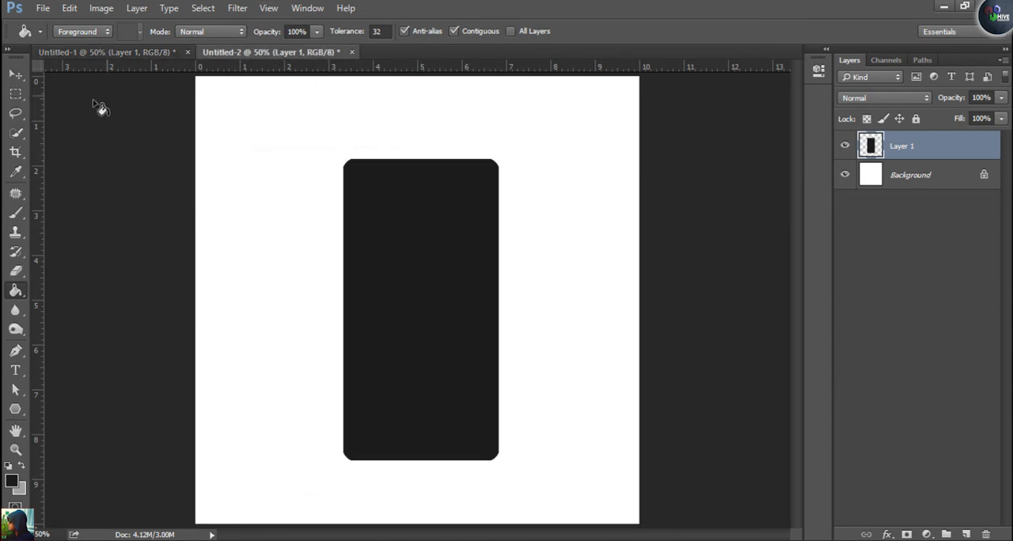
click(16, 73)
mouse_move(437, 287)
mouse_down()
mouse_move(418, 296)
mouse_move(423, 274)
mouse_up()
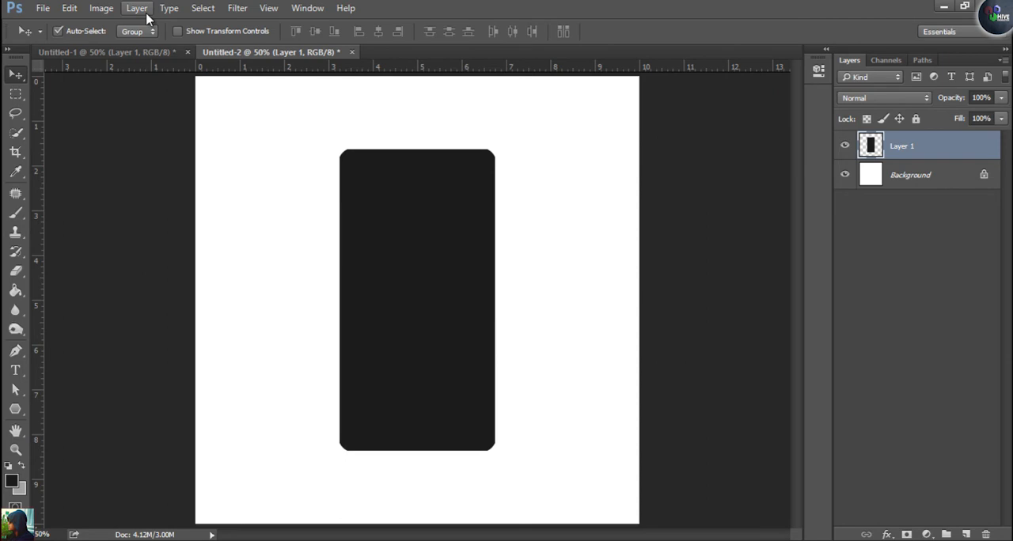
Warp the dark phone shape so its bottom edge bulges slightly downward in a smooth curve
key(ctrl+t)
right_click(405, 225)
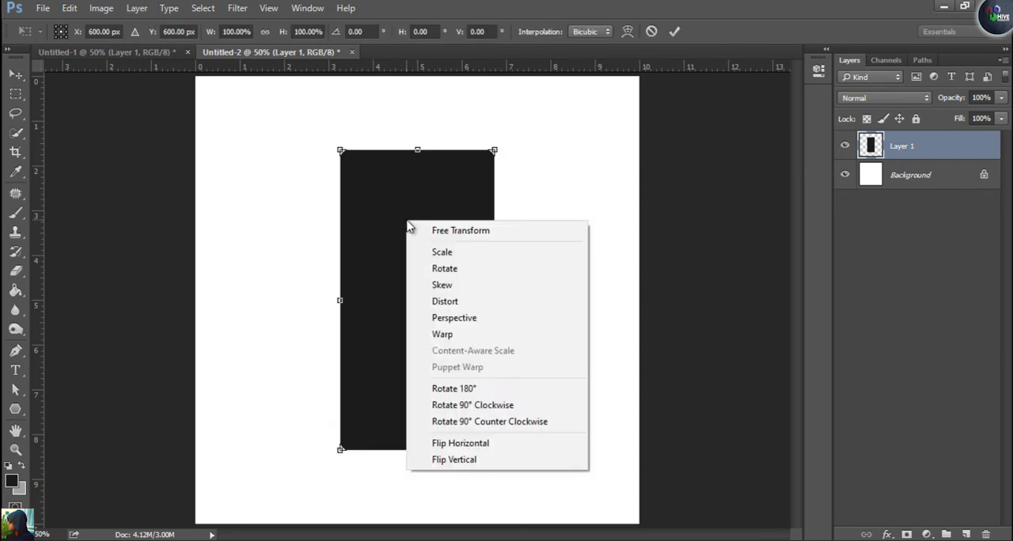
click(443, 334)
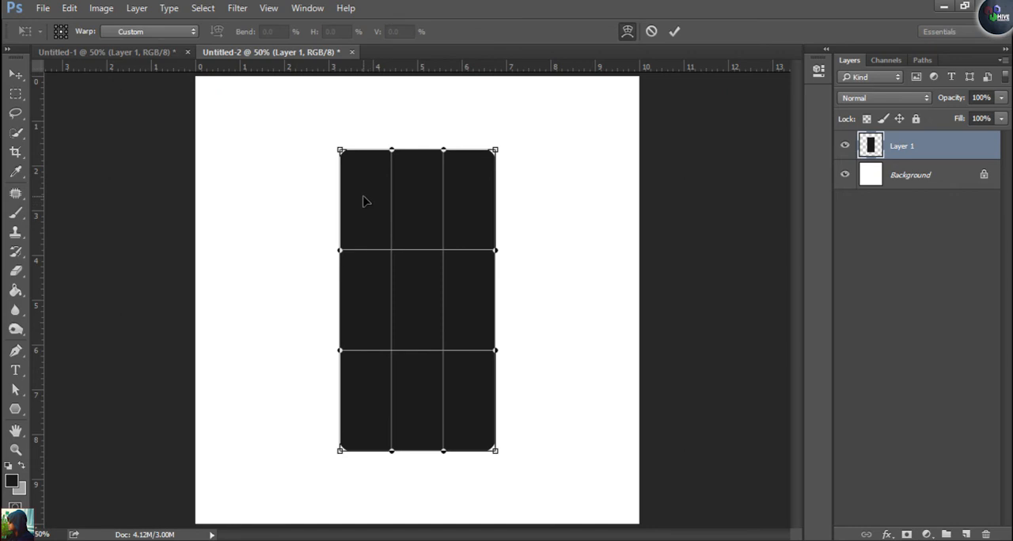
mouse_move(443, 457)
mouse_down()
mouse_move(446, 468)
mouse_move(393, 464)
mouse_move(395, 473)
mouse_move(442, 473)
mouse_up()
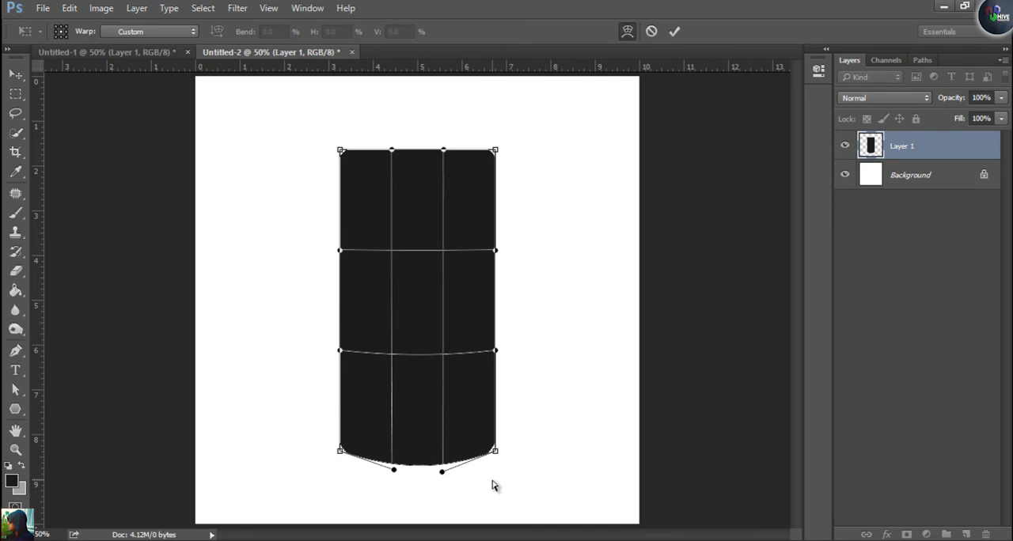
key(Return)
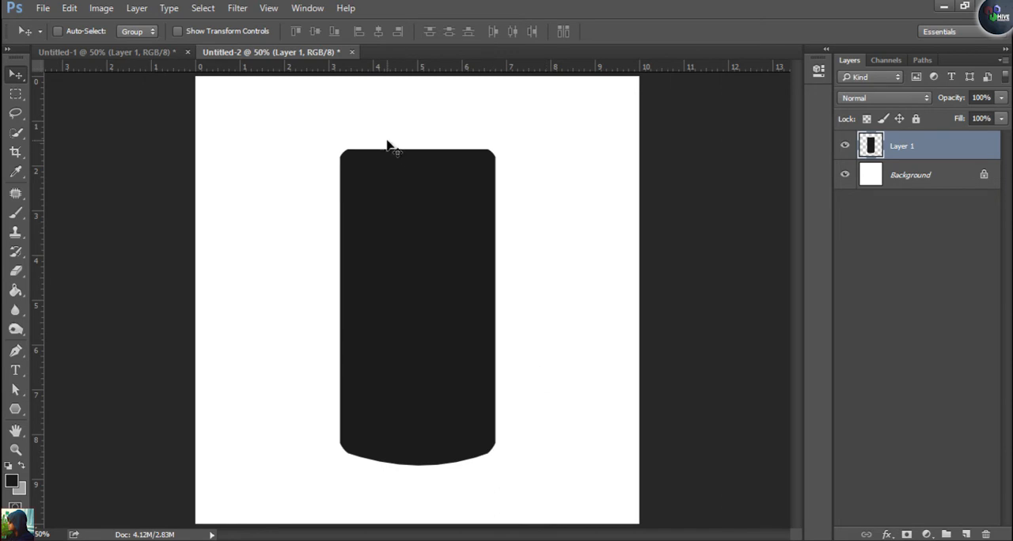
After checking the reference in Untitled-1, fill a full-width panel with the grey background color on a new layer, leaving dark bands above and below
click(102, 51)
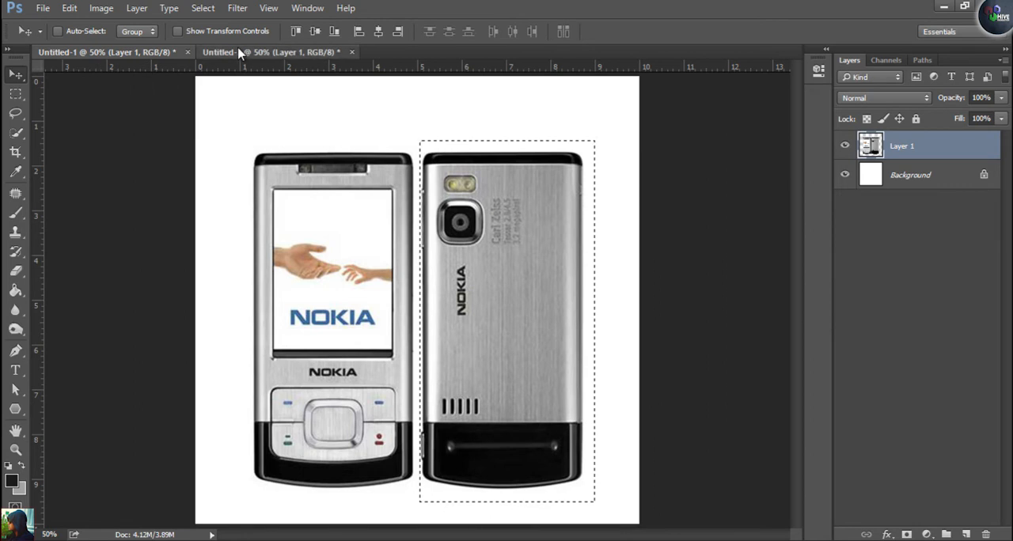
click(257, 53)
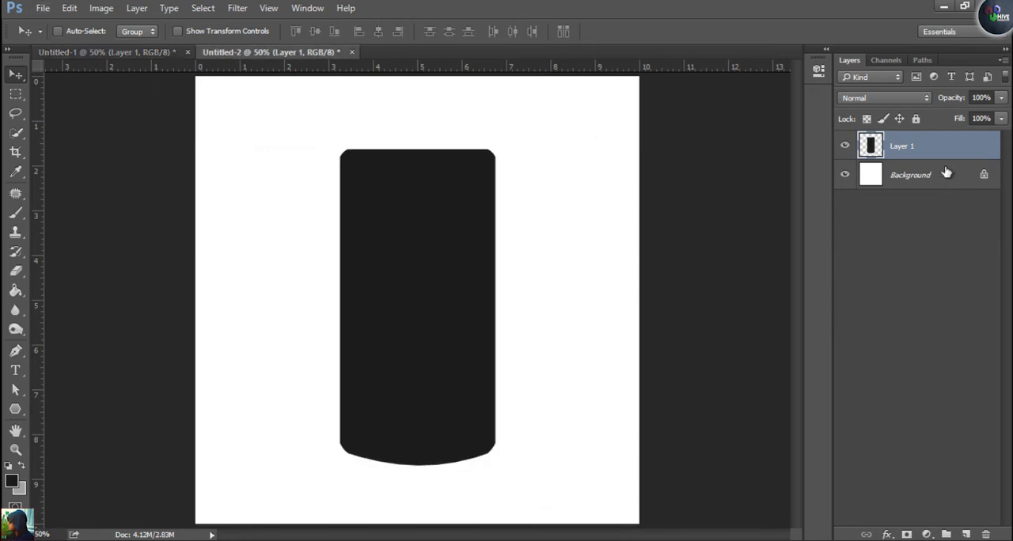
click(967, 534)
click(15, 94)
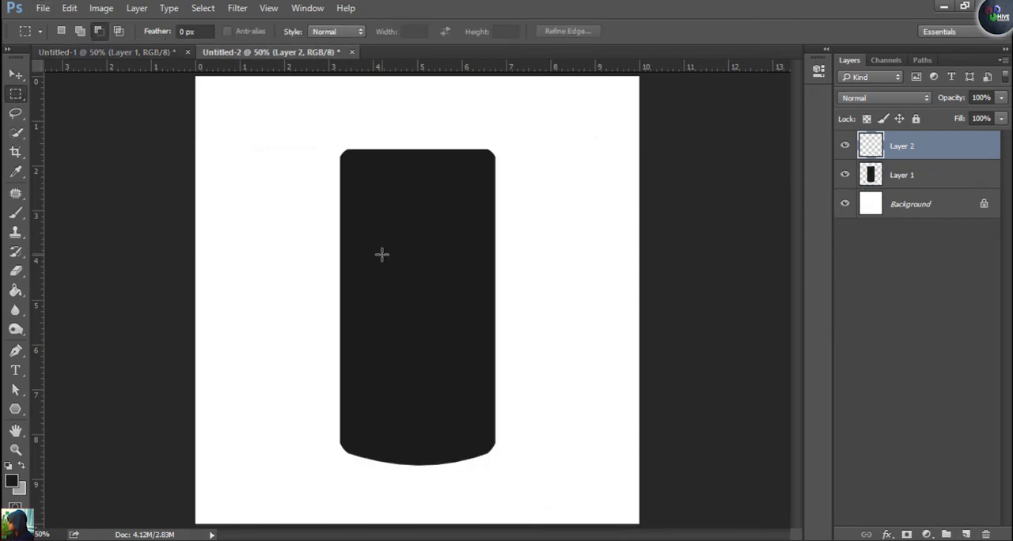
drag(389, 215, 495, 412)
mouse_move(636, 539)
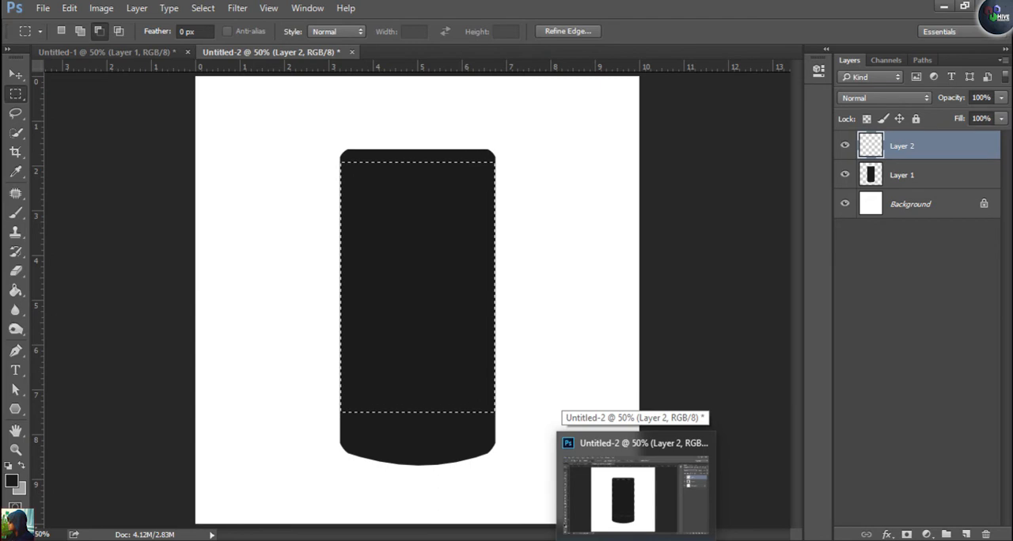
key(ctrl+BackSpace)
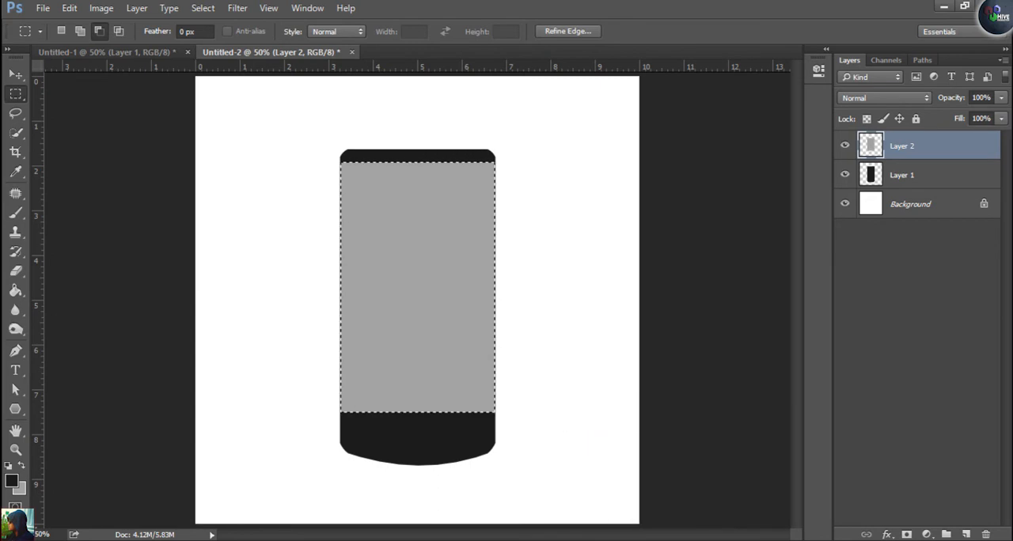
click(16, 73)
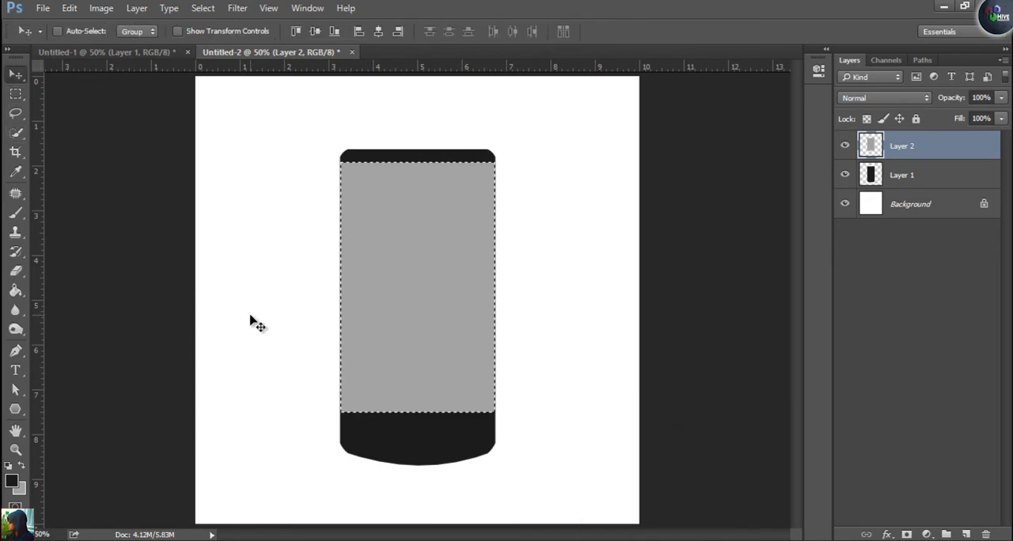
key(ctrl+d)
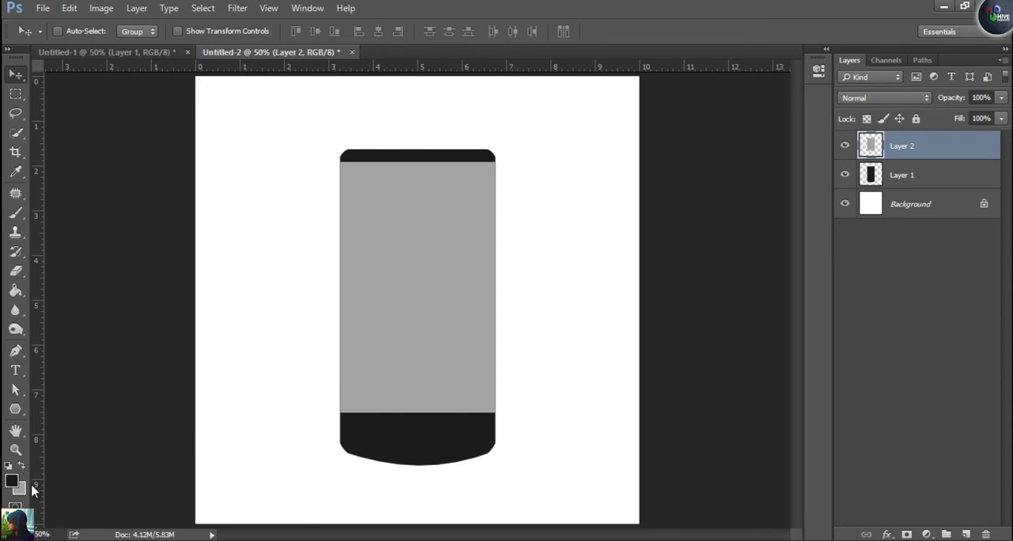
Shorten the grey panel slightly by raising its bottom edge with Free Transform
key(ctrl+t)
drag(419, 411, 419, 406)
key(Return)
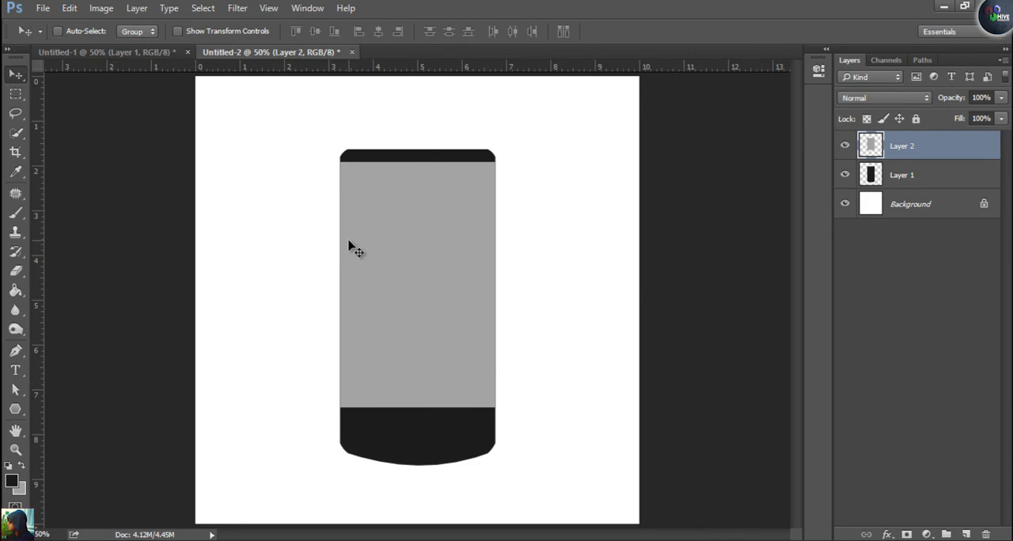
Darken the grey panel's left and right edges along their full height using the Burn tool with a 125-pixel brush
key(o)
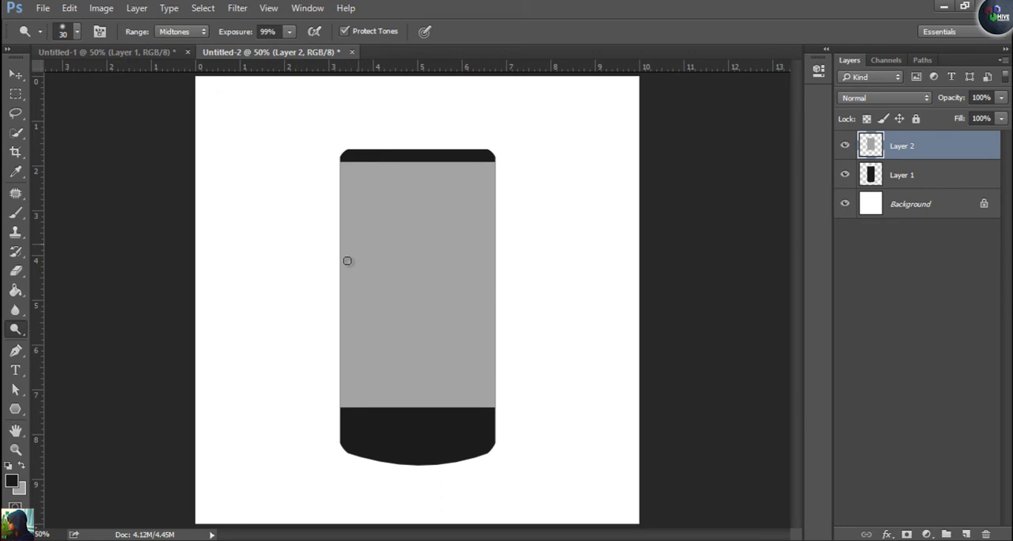
right_click(16, 338)
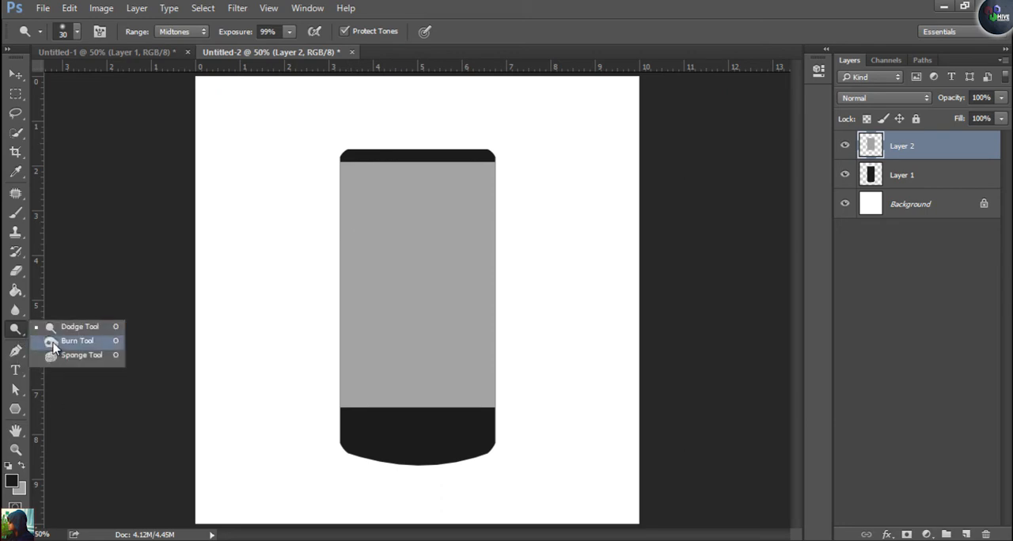
click(52, 342)
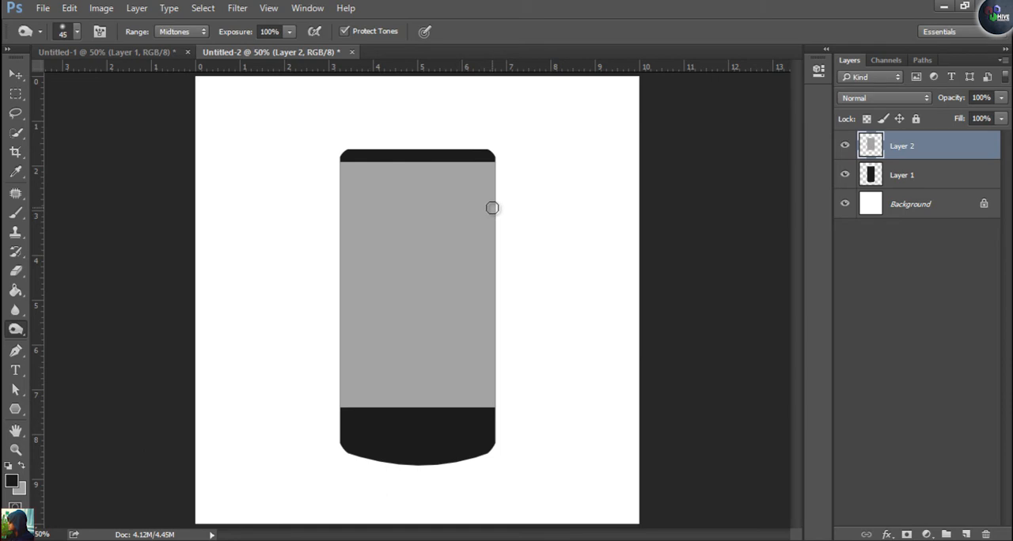
key(bracketright)
key(bracketright)
key(bracketright)
key(bracketright)
key(bracketright)
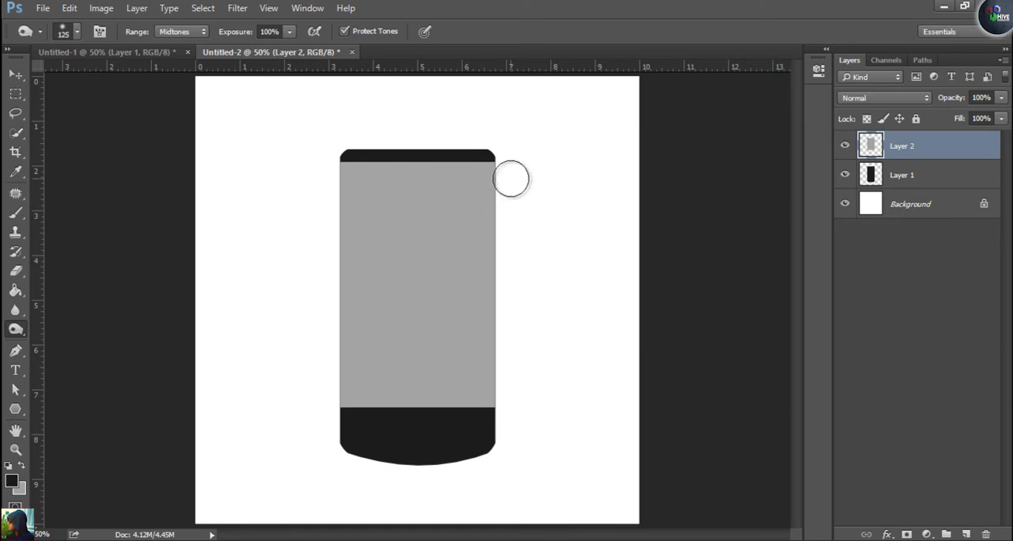
mouse_move(497, 166)
mouse_down()
mouse_move(500, 435)
mouse_move(516, 205)
mouse_move(499, 164)
mouse_move(509, 148)
mouse_move(502, 431)
mouse_up()
mouse_move(328, 153)
mouse_down()
mouse_move(335, 450)
mouse_move(336, 129)
mouse_move(332, 366)
mouse_up()
drag(507, 147, 502, 442)
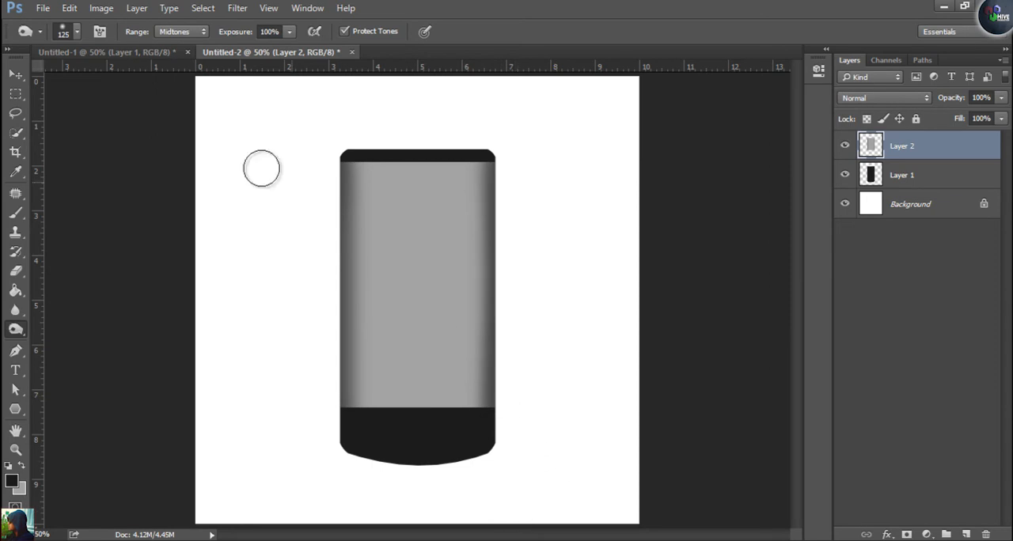
After checking the reference in Untitled-1, lighten a full-height band inside each dark edge of the grey panel with a 100-pixel Dodge brush
click(133, 53)
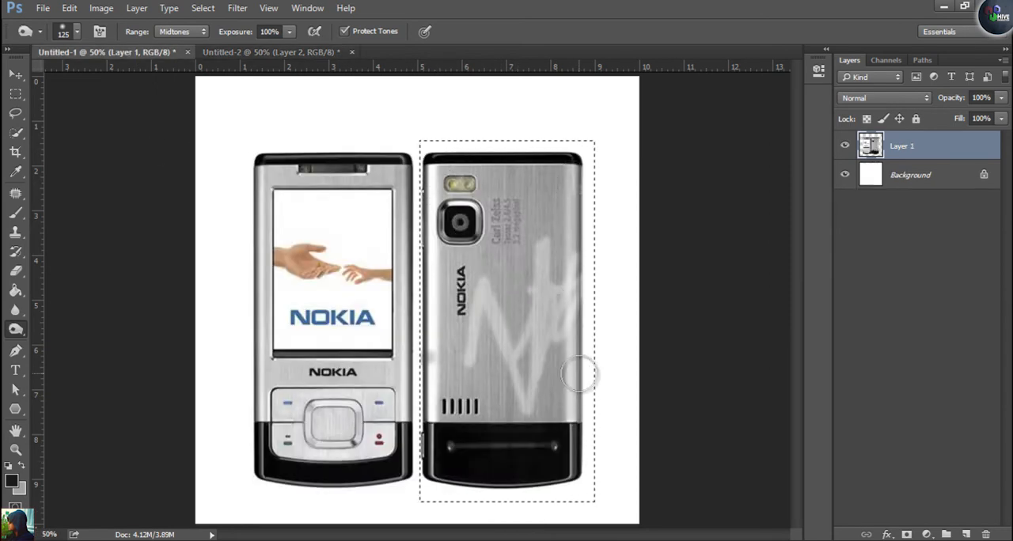
click(269, 53)
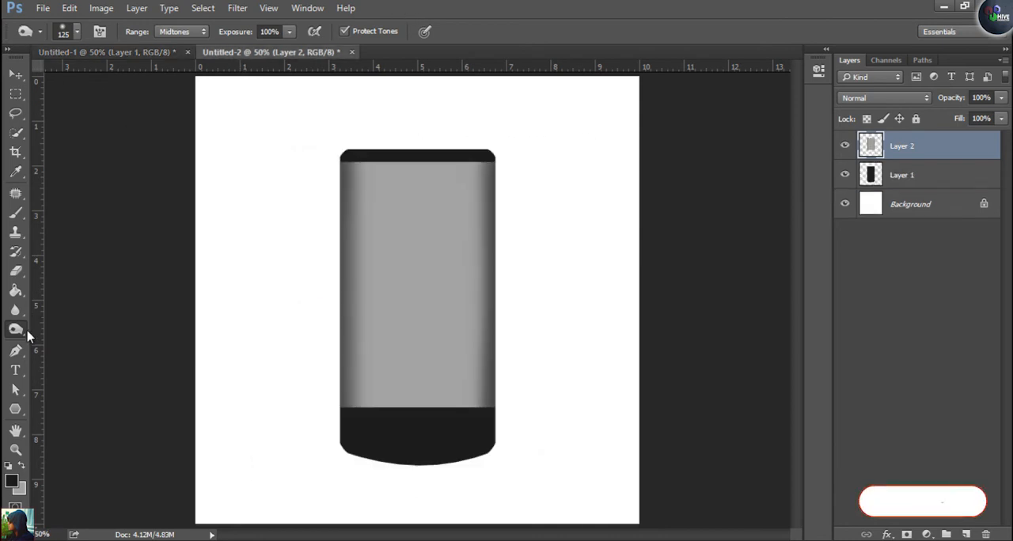
right_click(16, 329)
click(80, 327)
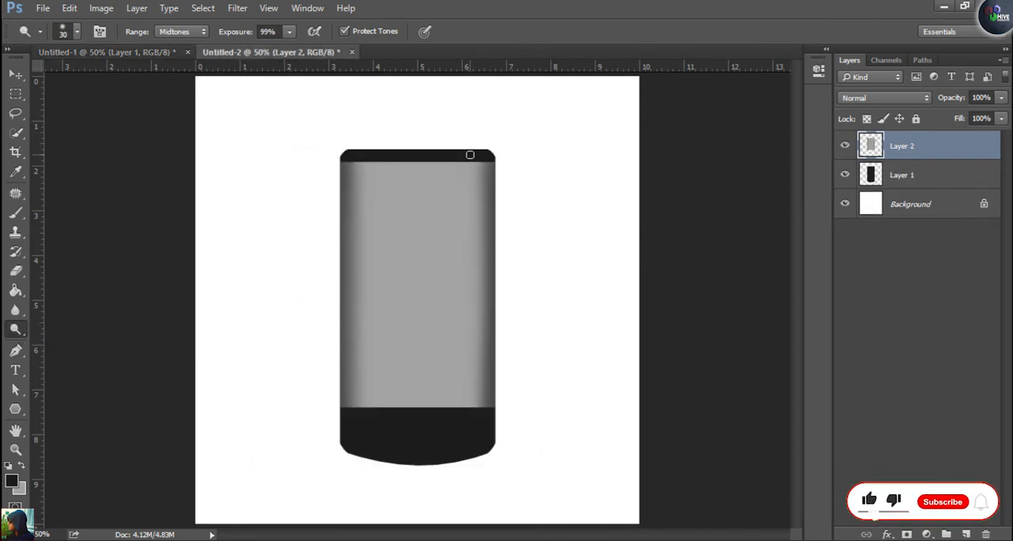
key(bracketright)
key(bracketright)
key(bracketright)
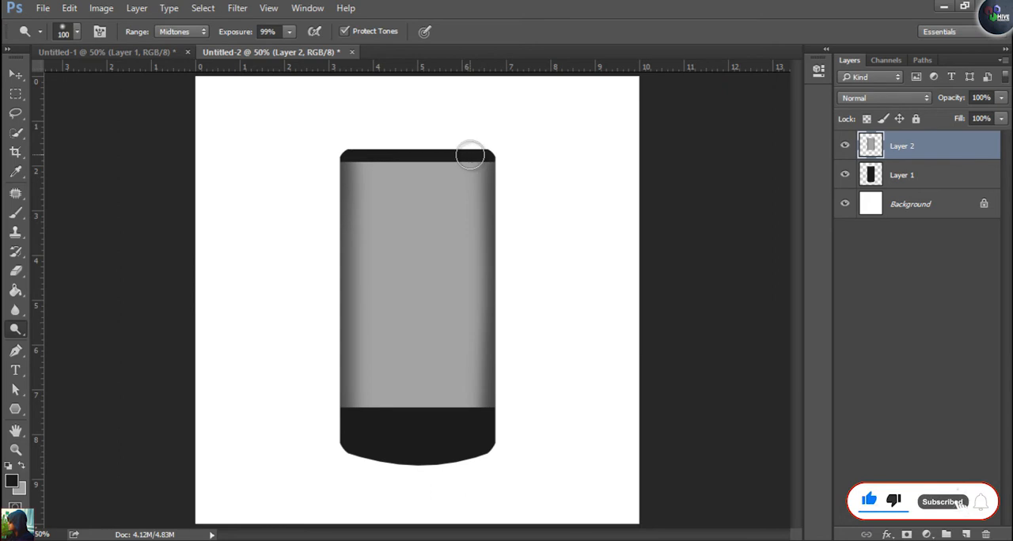
drag(470, 156, 464, 456)
mouse_move(357, 156)
mouse_down()
mouse_move(366, 163)
mouse_move(361, 353)
mouse_move(385, 468)
mouse_up()
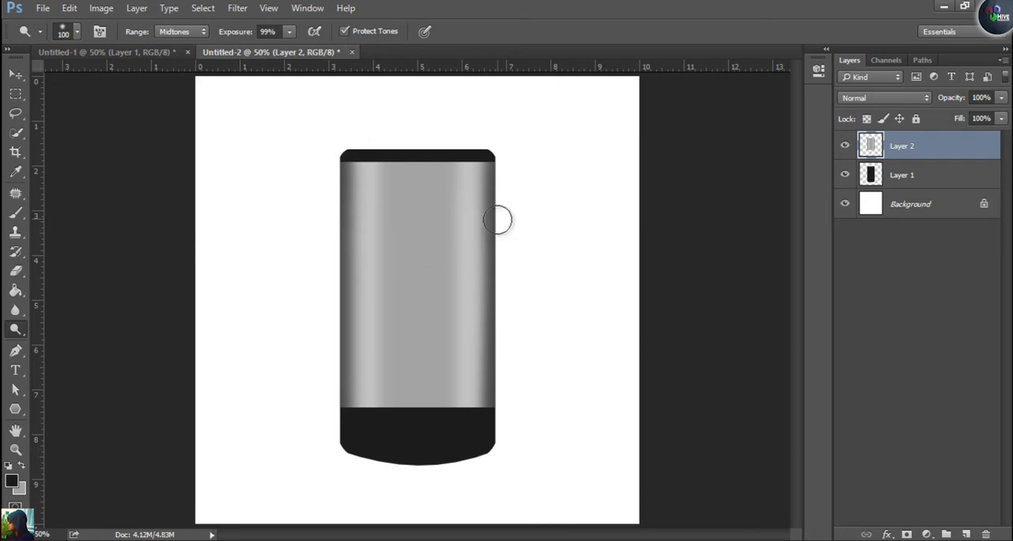
Brighten the highlight bands along both sides of the panel with a 69-pixel Dodge brush
right_click(530, 226)
drag(550, 168, 548, 166)
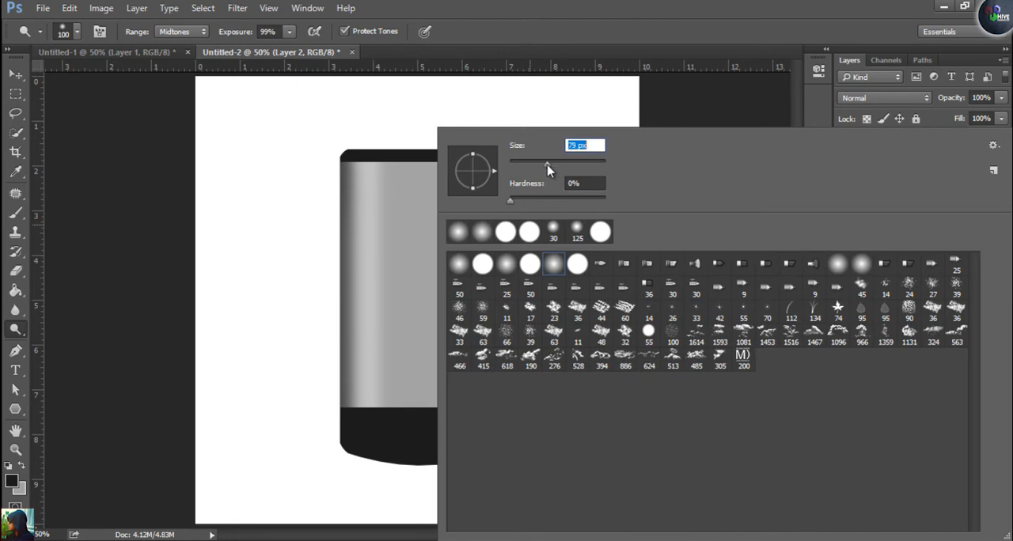
click(361, 165)
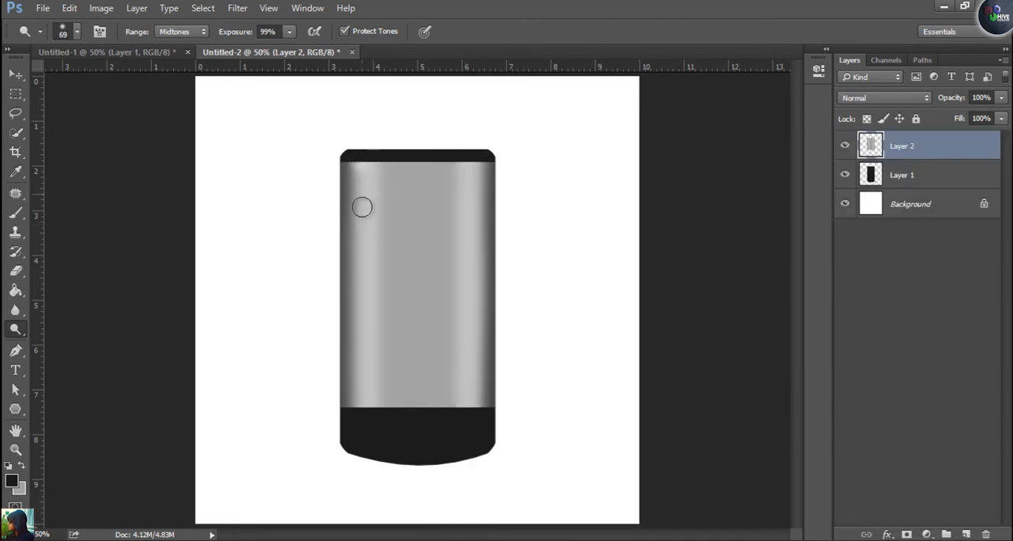
shift+click(361, 410)
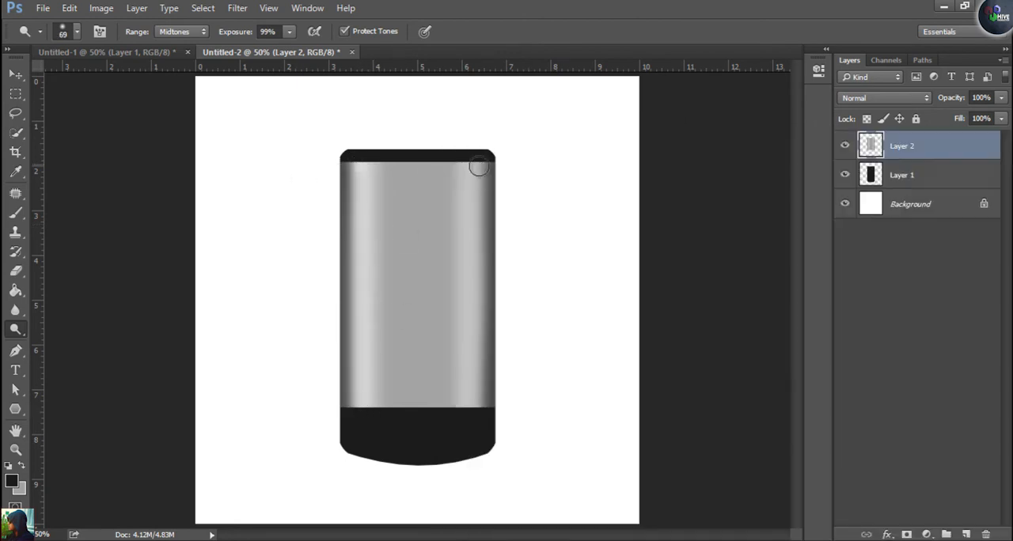
shift+click(476, 412)
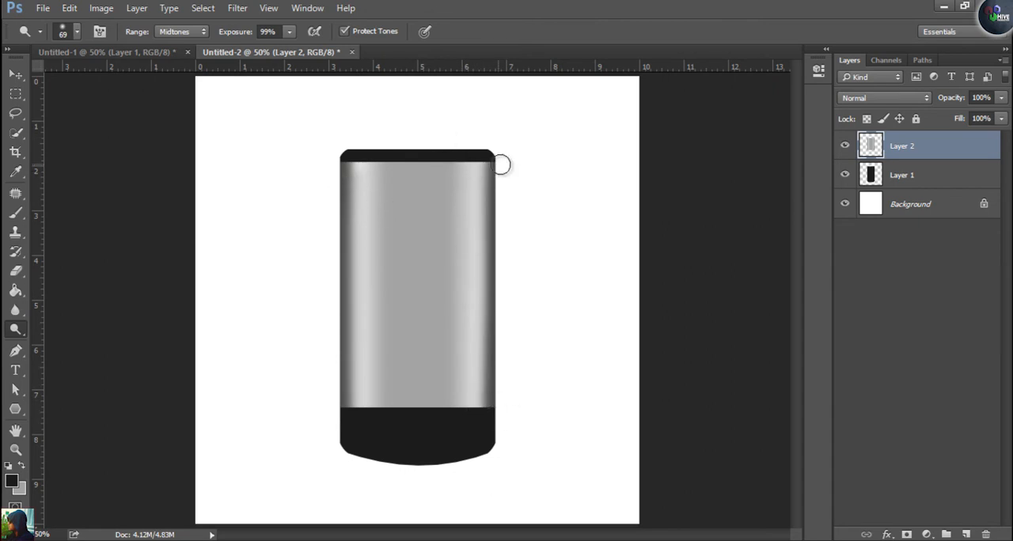
shift+click(482, 411)
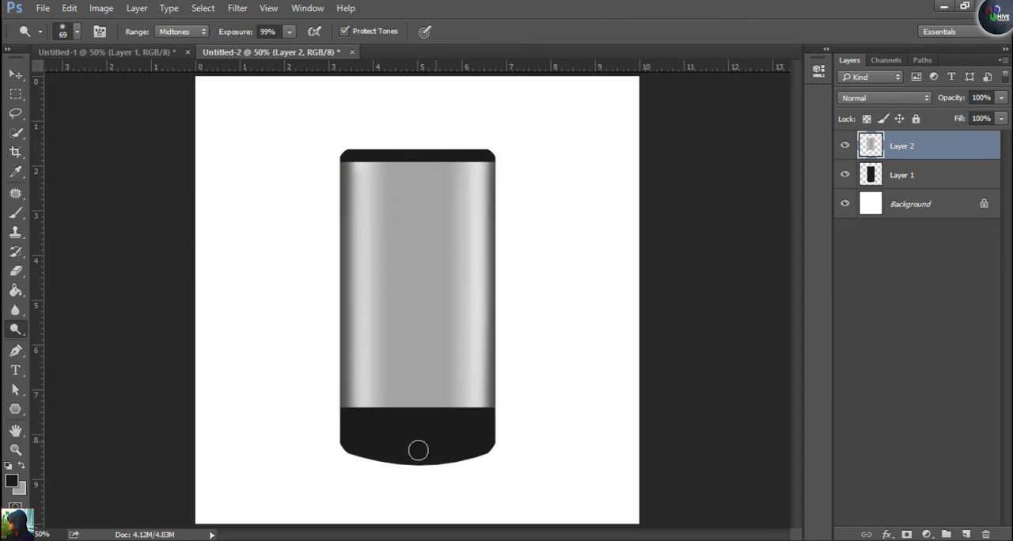
shift+click(354, 419)
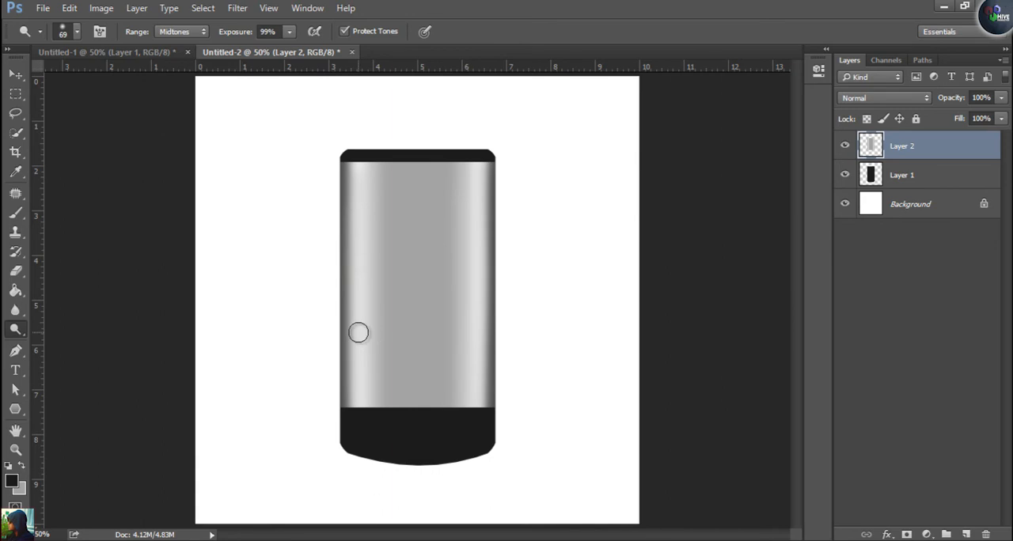
click(43, 8)
click(59, 39)
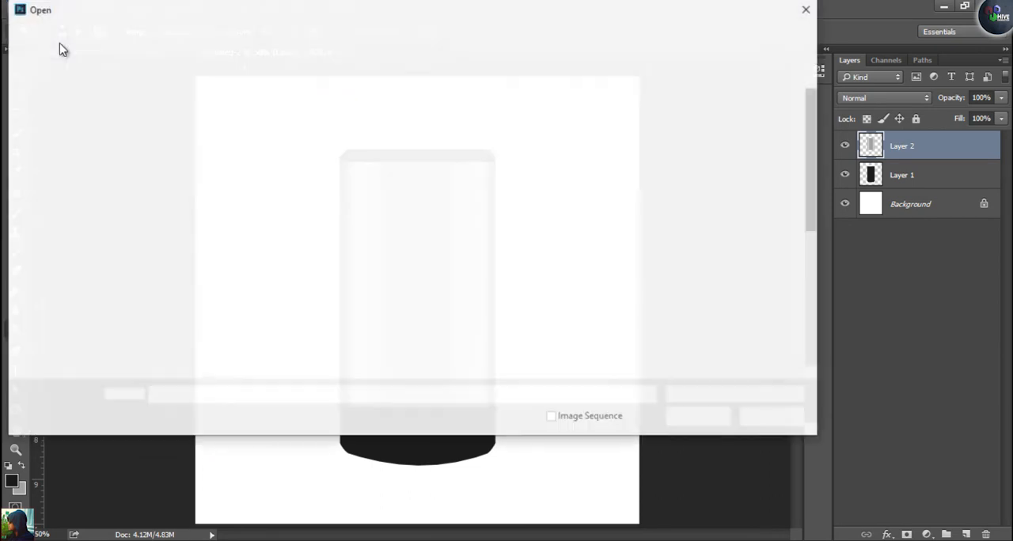
drag(814, 171, 813, 299)
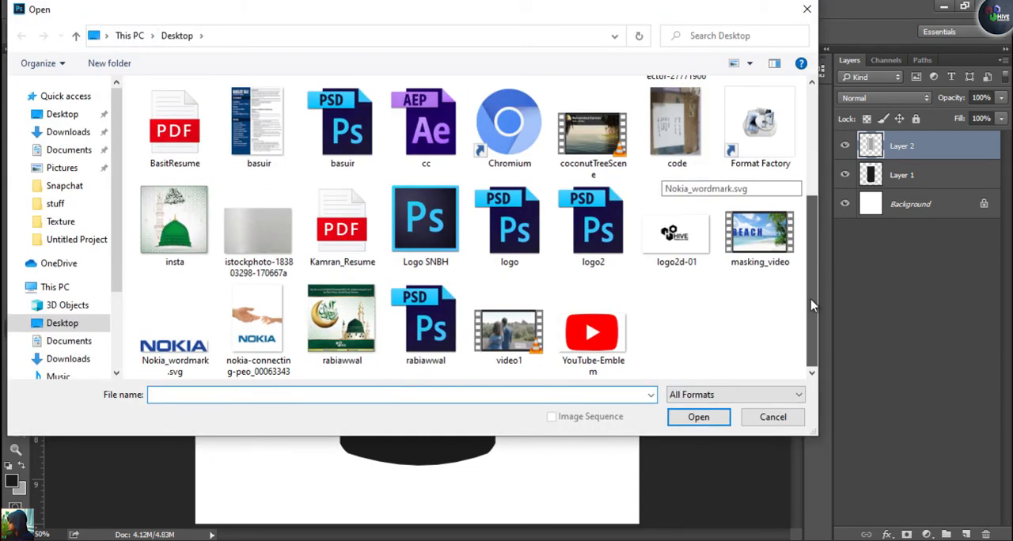
double_click(266, 225)
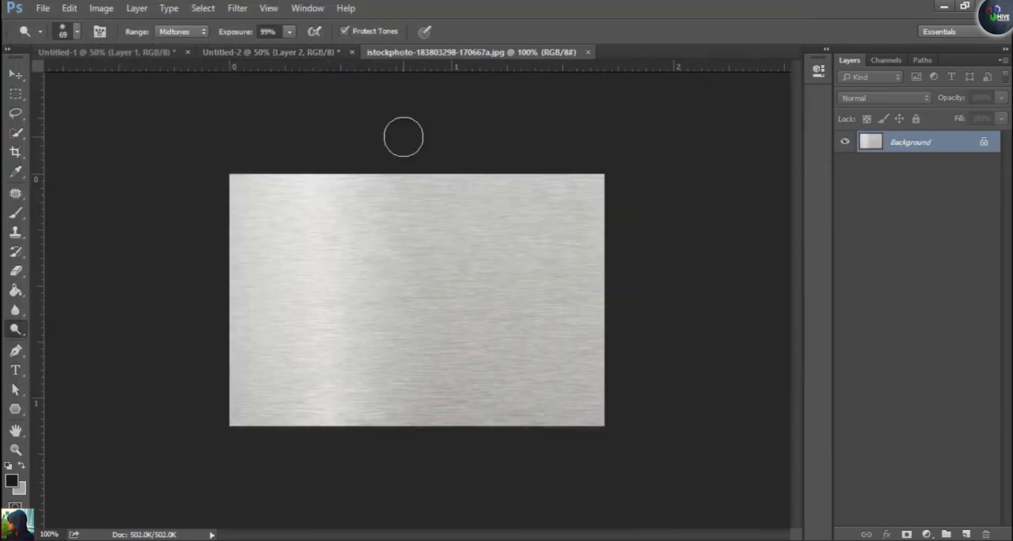
key(v)
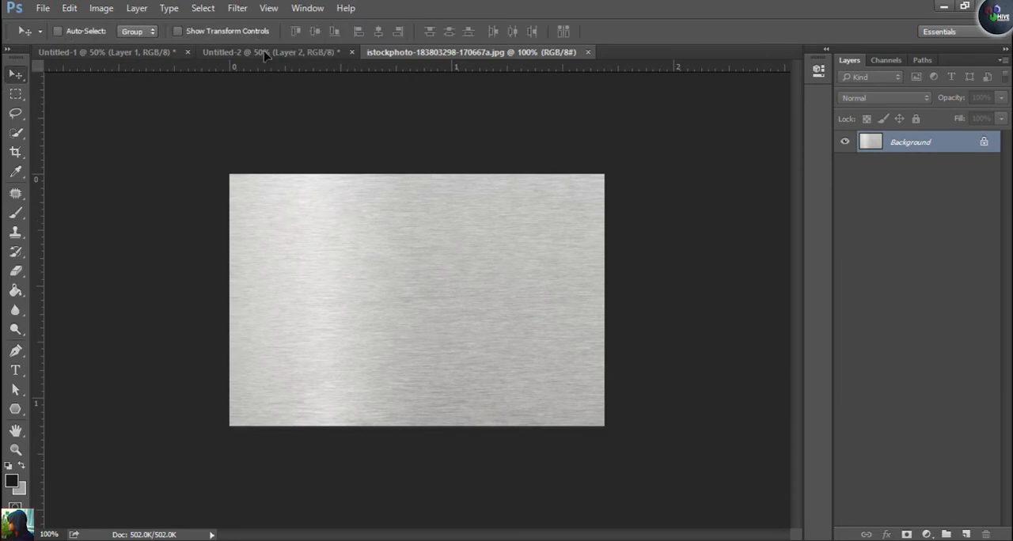
click(265, 51)
drag(296, 140, 332, 191)
drag(377, 215, 380, 235)
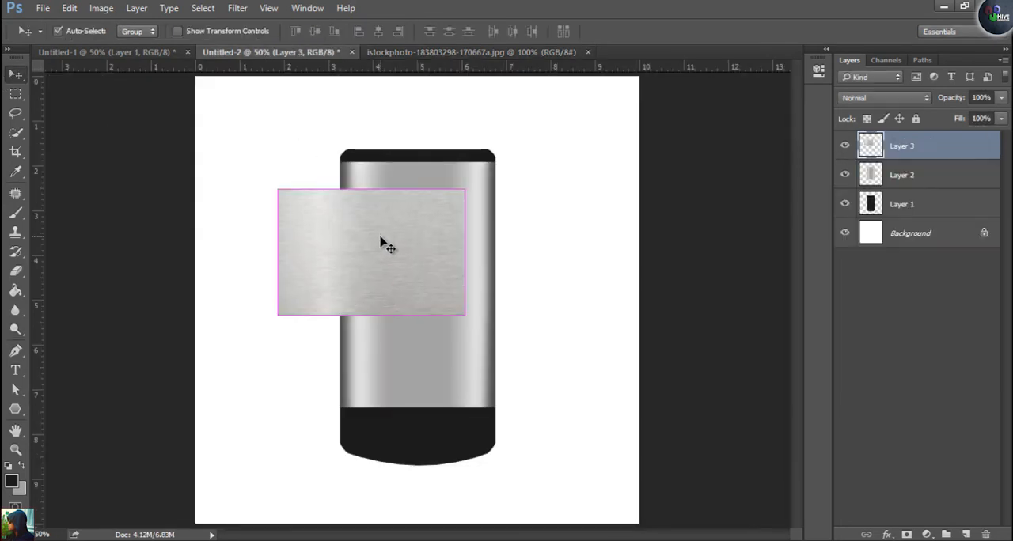
Enlarge the metal texture, rotate it so its grain runs vertically, and position it to cover the whole grey panel
key(ctrl+t)
drag(464, 316, 515, 361)
drag(569, 304, 420, 111)
drag(419, 200, 458, 276)
key(Return)
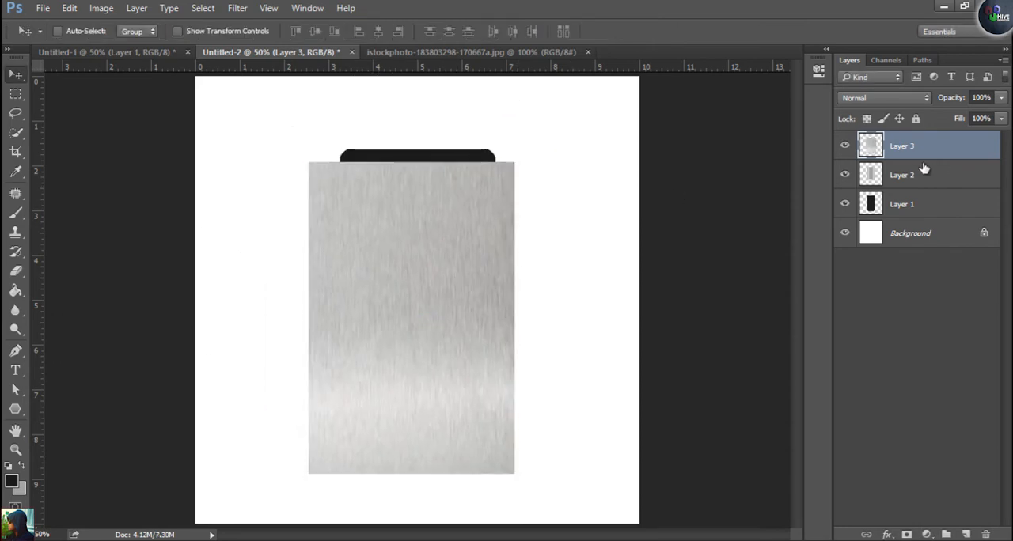
Compare the panel with and without the texture, and clip Layer 3 to Layer 2
click(844, 147)
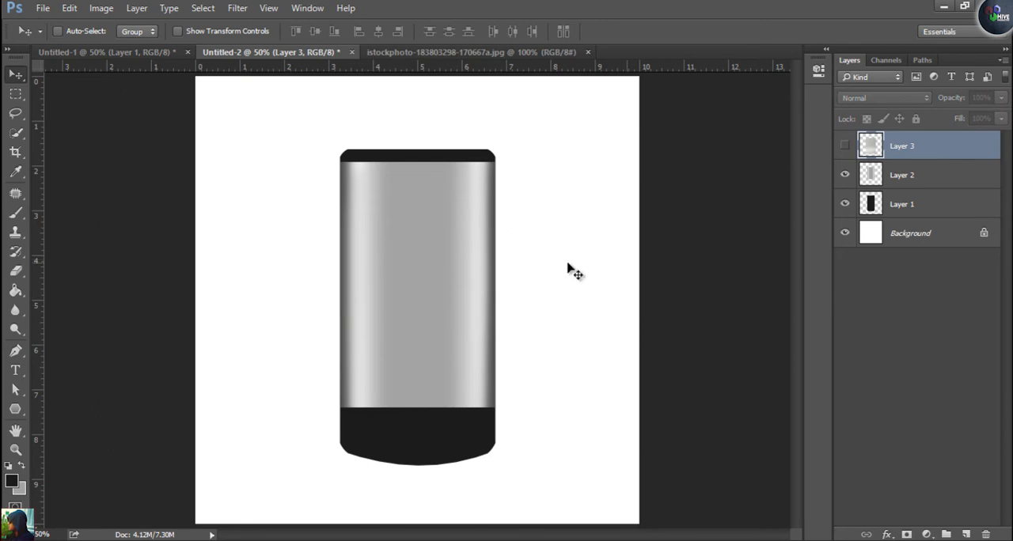
click(843, 146)
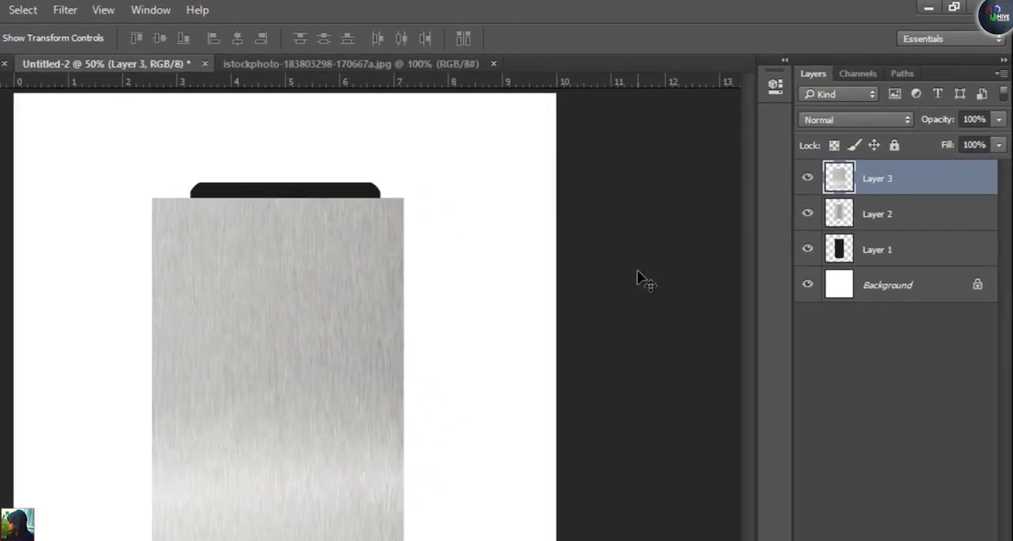
alt+click(837, 194)
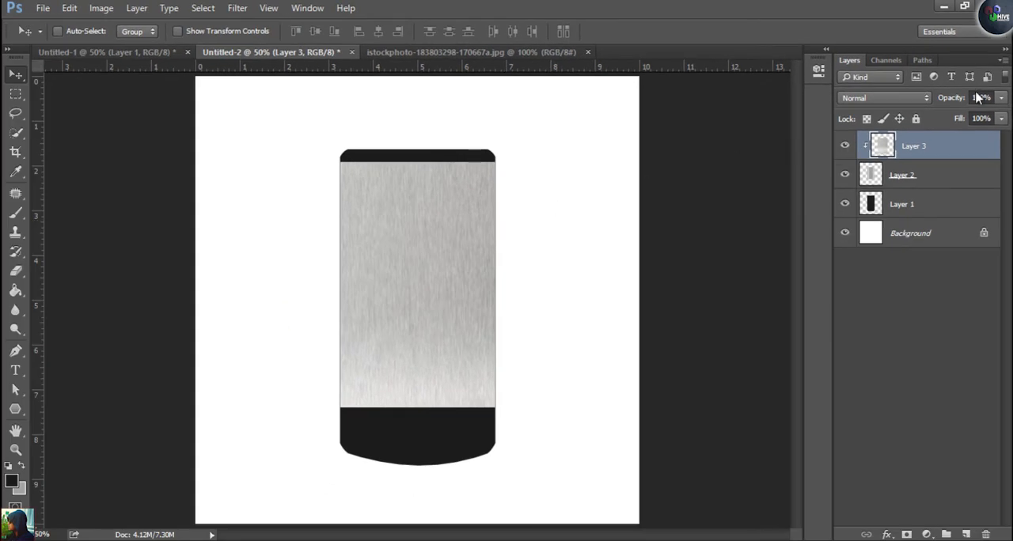
Compare the Darken and Color Burn blend modes on the texture layer and set it to Multiply
click(886, 98)
click(856, 144)
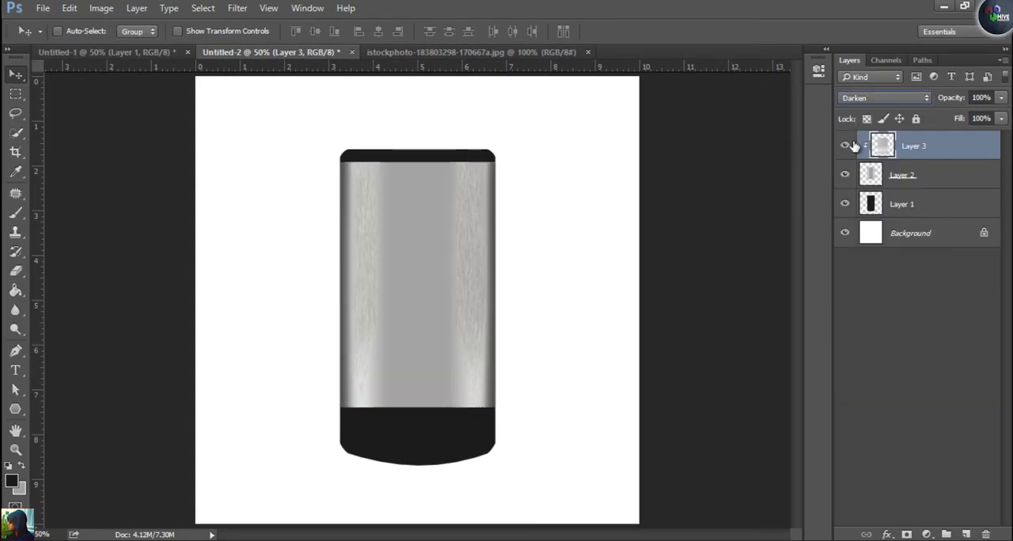
key(Down)
key(Down)
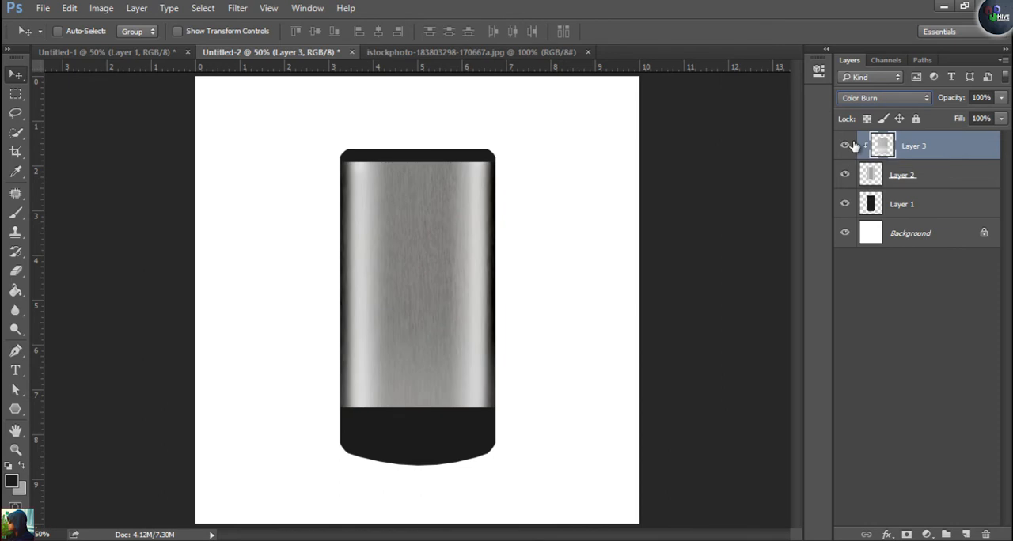
key(Up)
key(Up)
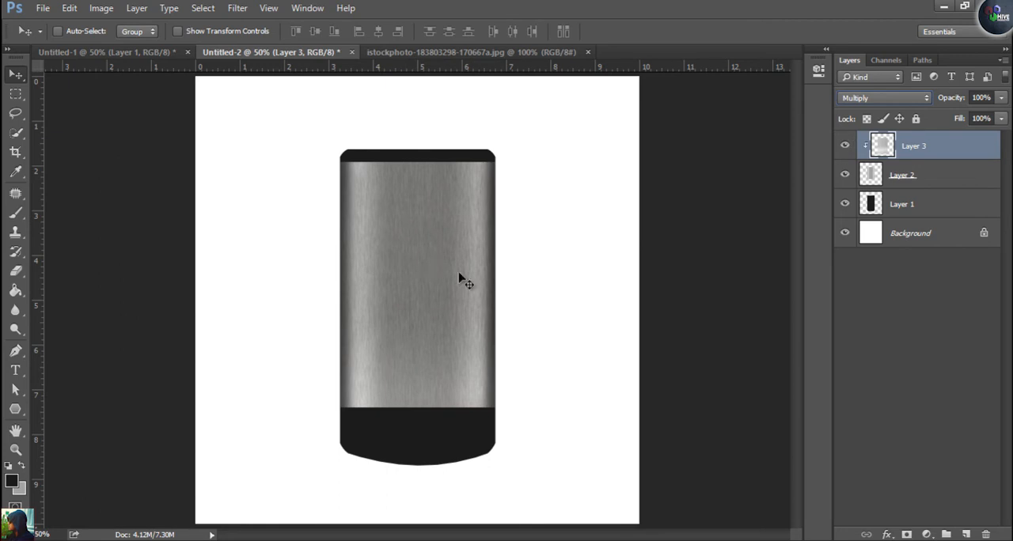
On Layer 2, widen and brighten the highlight bands on both sides of the panel with a 125-pixel Dodge brush
click(963, 185)
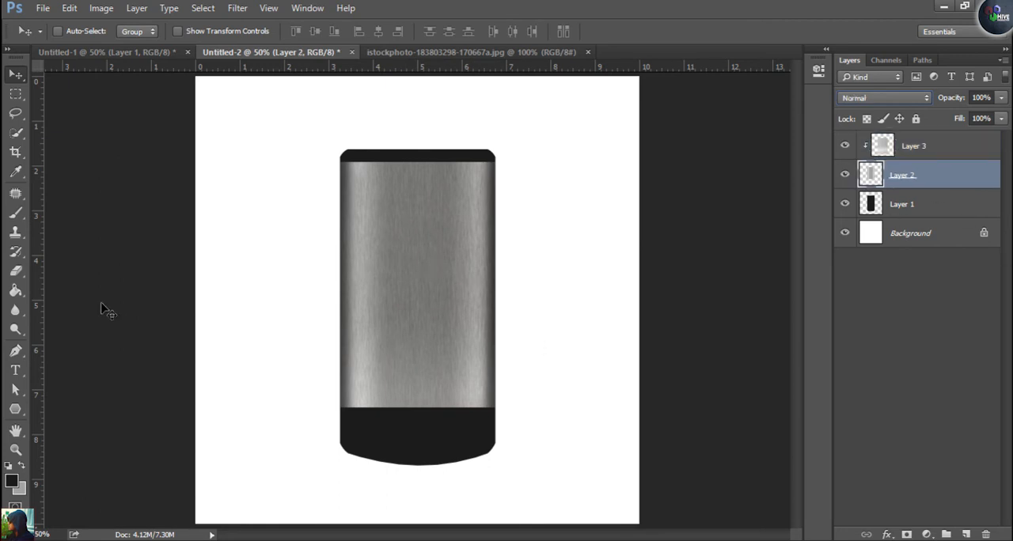
click(16, 331)
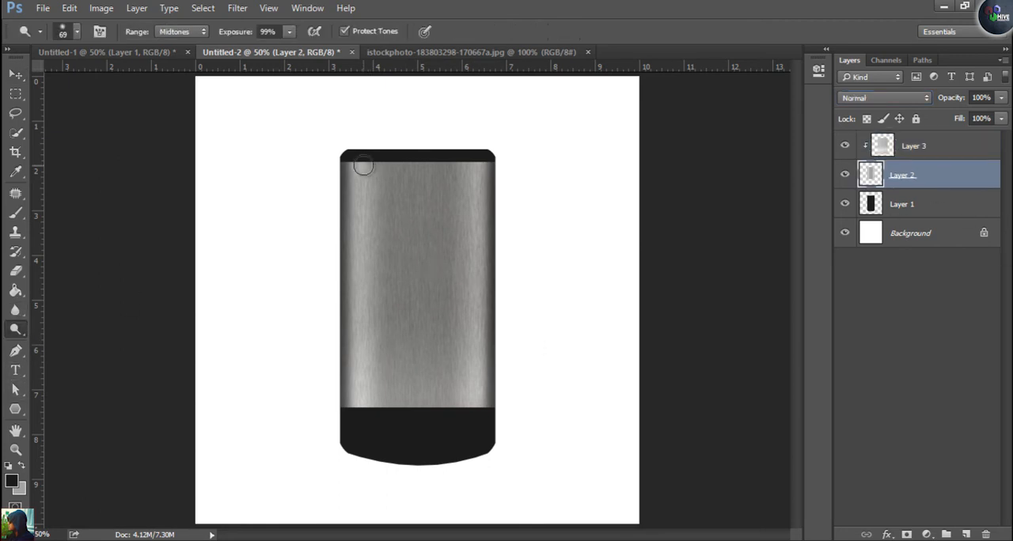
key(bracketright)
key(bracketright)
key(bracketright)
mouse_move(365, 161)
mouse_down()
mouse_move(348, 425)
mouse_move(360, 429)
mouse_move(361, 136)
mouse_up()
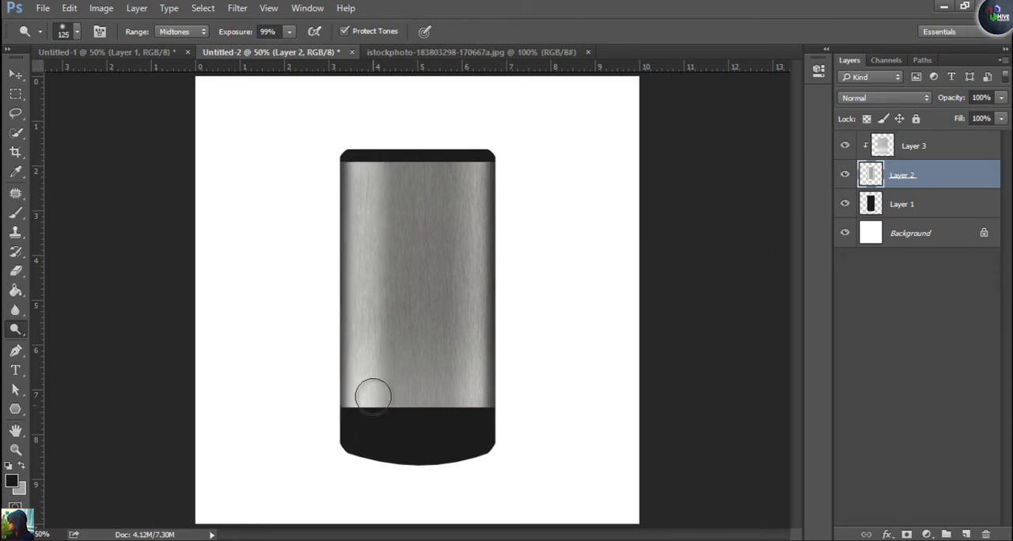
mouse_move(472, 149)
mouse_down()
mouse_move(464, 424)
mouse_move(475, 140)
mouse_up()
Darken the side edges and the bottom edge of the panel on Layer 2 with a 125-pixel Burn brush
right_click(14, 329)
click(57, 332)
right_click(17, 331)
click(71, 340)
mouse_move(334, 147)
mouse_down()
mouse_move(323, 177)
mouse_move(327, 432)
mouse_move(409, 508)
mouse_up()
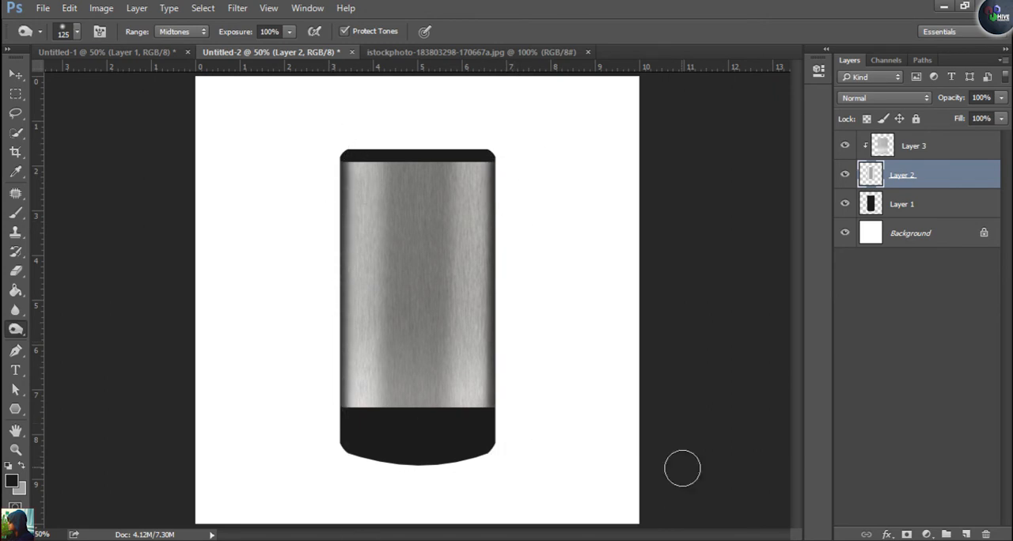
mouse_move(321, 435)
mouse_down()
mouse_move(524, 423)
mouse_move(350, 413)
mouse_move(520, 416)
mouse_move(452, 414)
mouse_move(378, 436)
mouse_move(368, 415)
mouse_up()
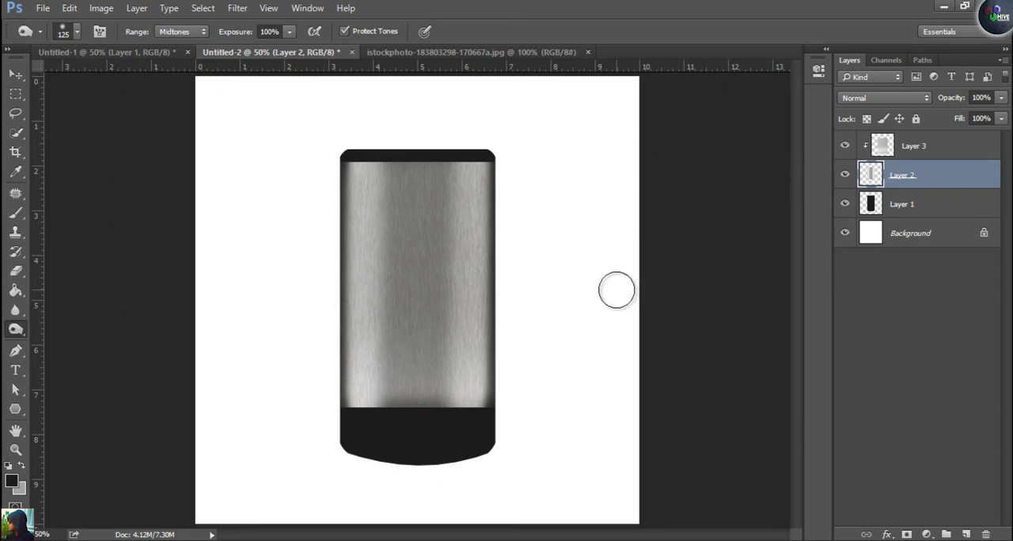
click(914, 155)
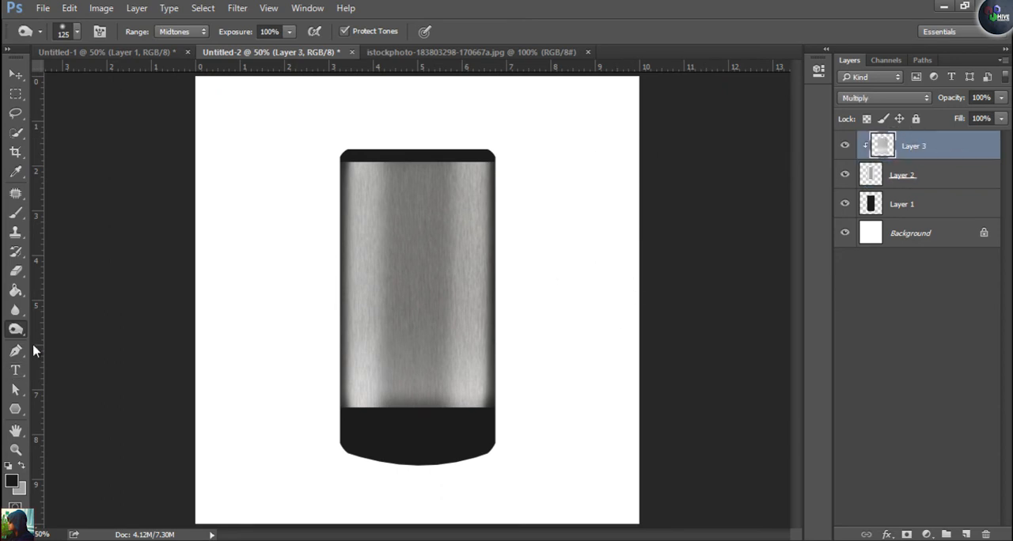
click(101, 8)
mouse_move(123, 46)
click(285, 70)
drag(685, 210, 692, 234)
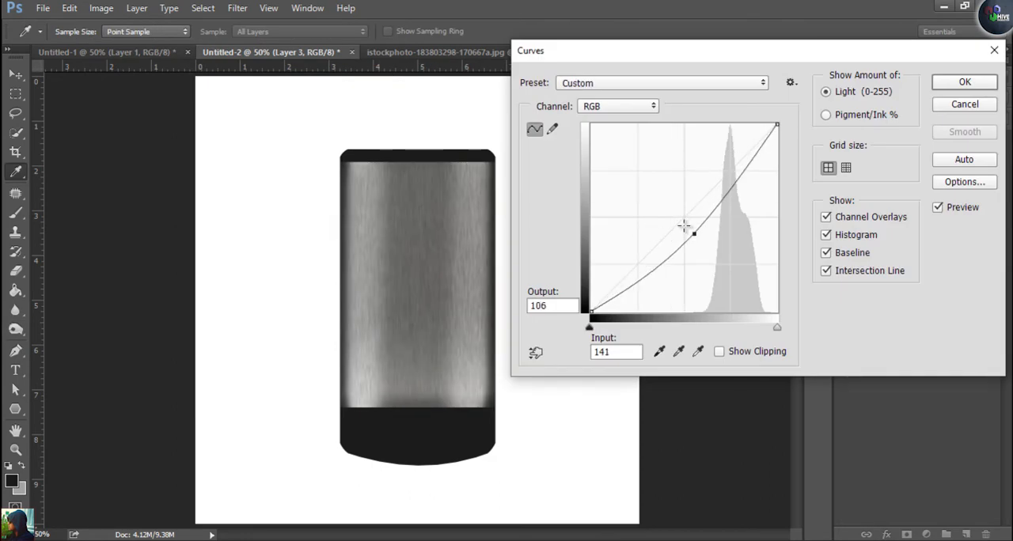
click(680, 216)
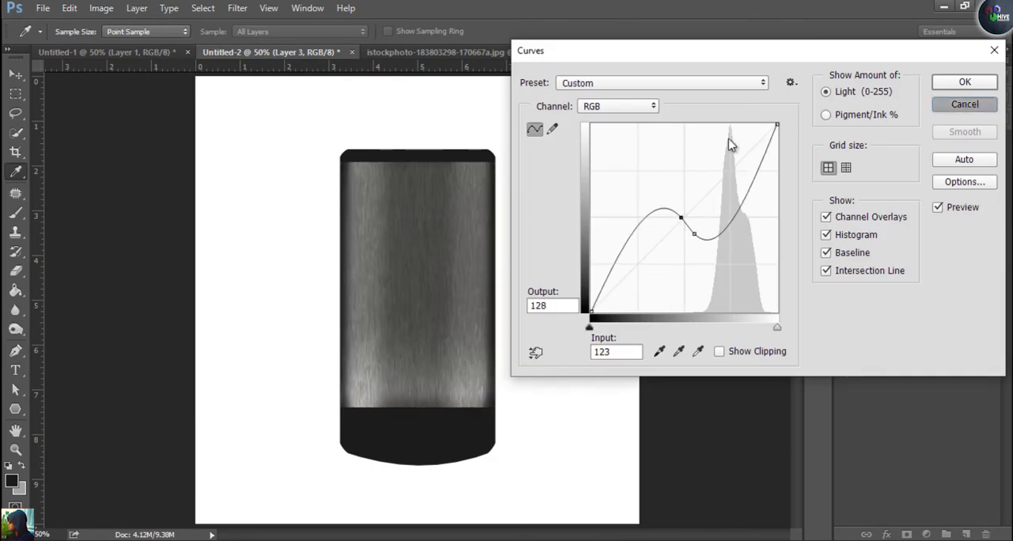
click(964, 105)
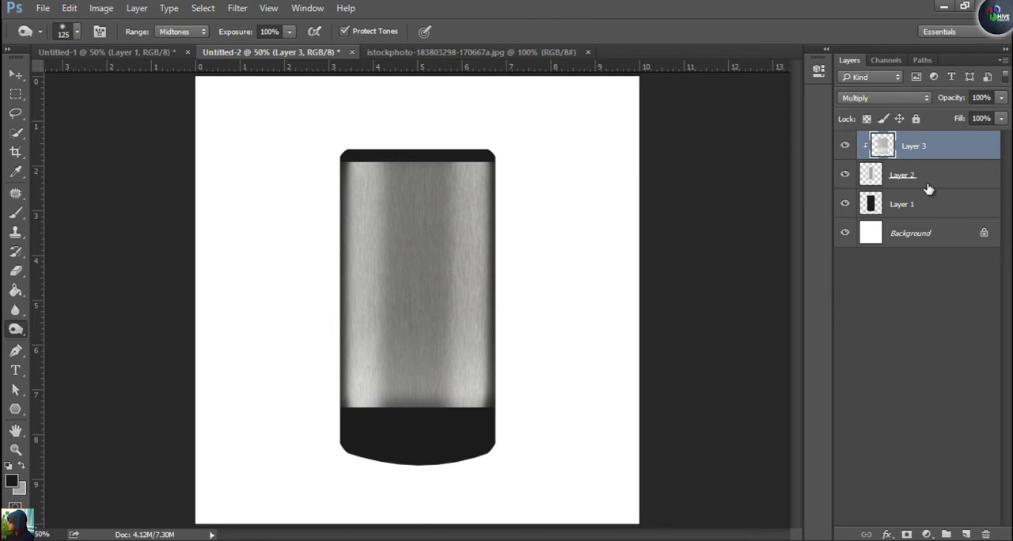
Check the reference photo of the phone back and close the istockphoto brushed-metal image
click(107, 52)
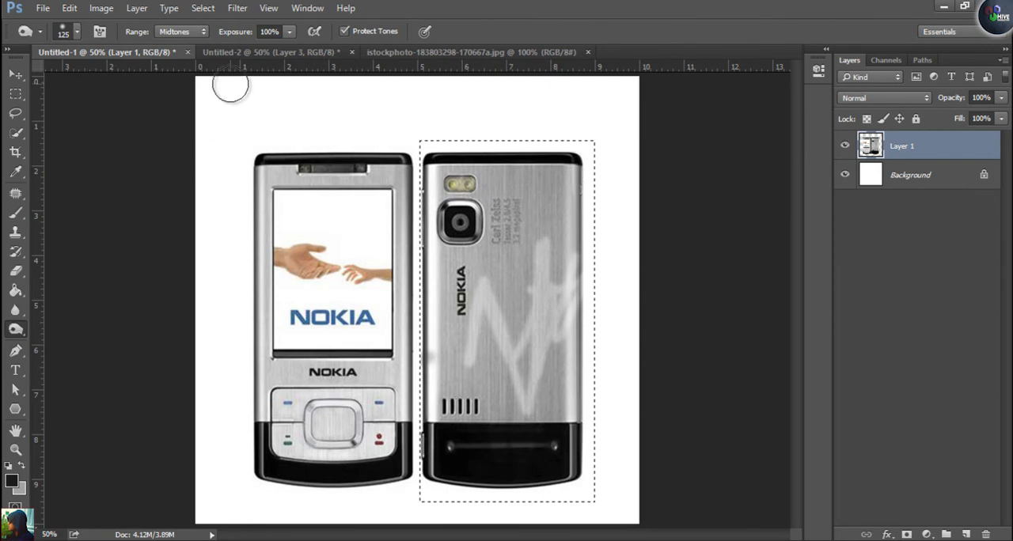
click(428, 52)
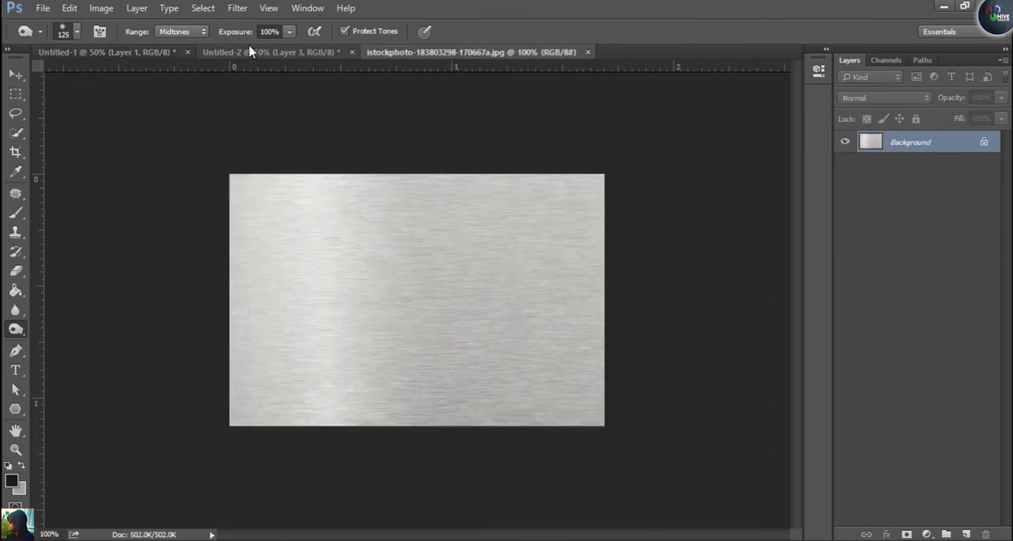
click(586, 53)
Open the Nokia_wordmark.svg image from the Desktop folder and bring the wordmark into the phone drawing as a new layer
click(43, 8)
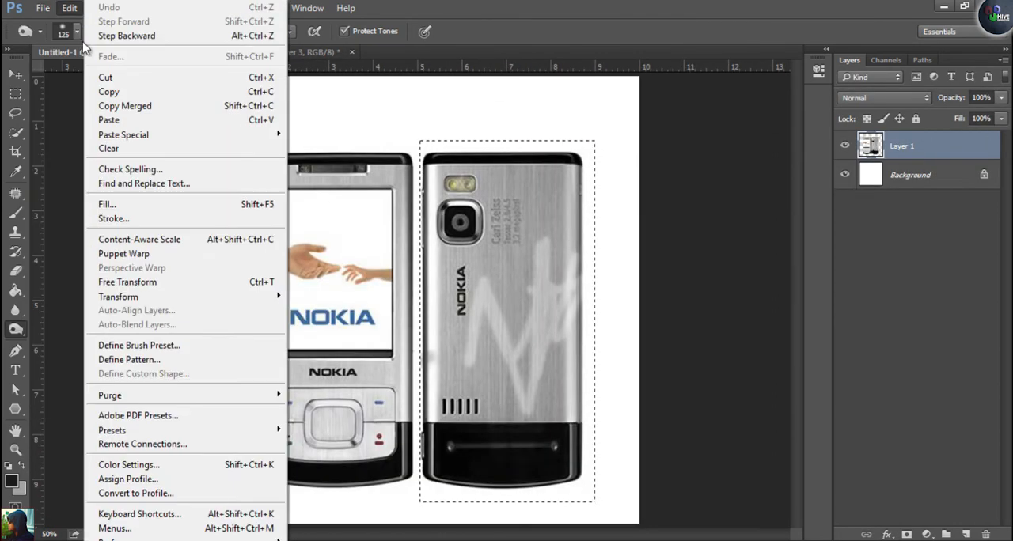
click(56, 37)
scroll(811, 239, down, 1)
scroll(811, 239, down, 2)
click(175, 347)
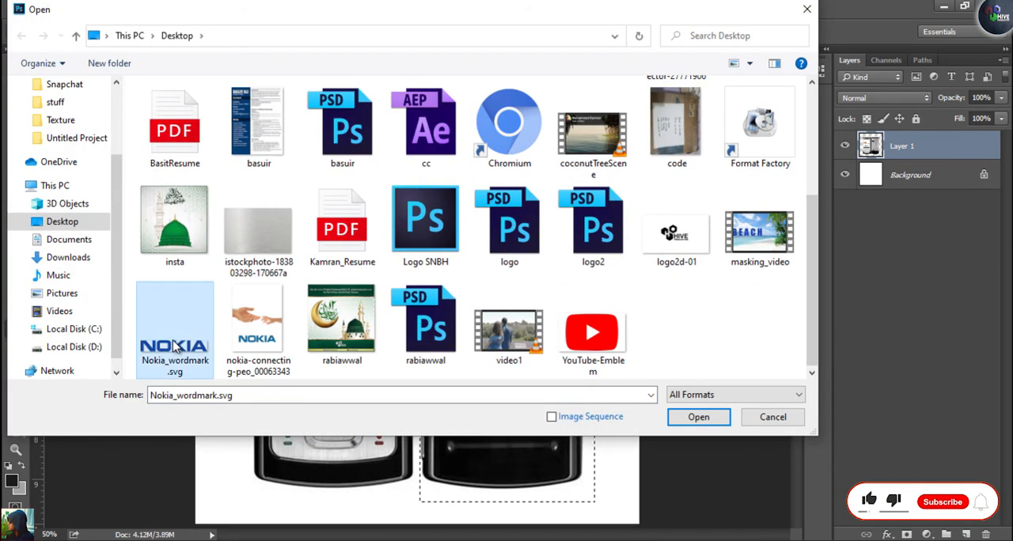
double_click(176, 346)
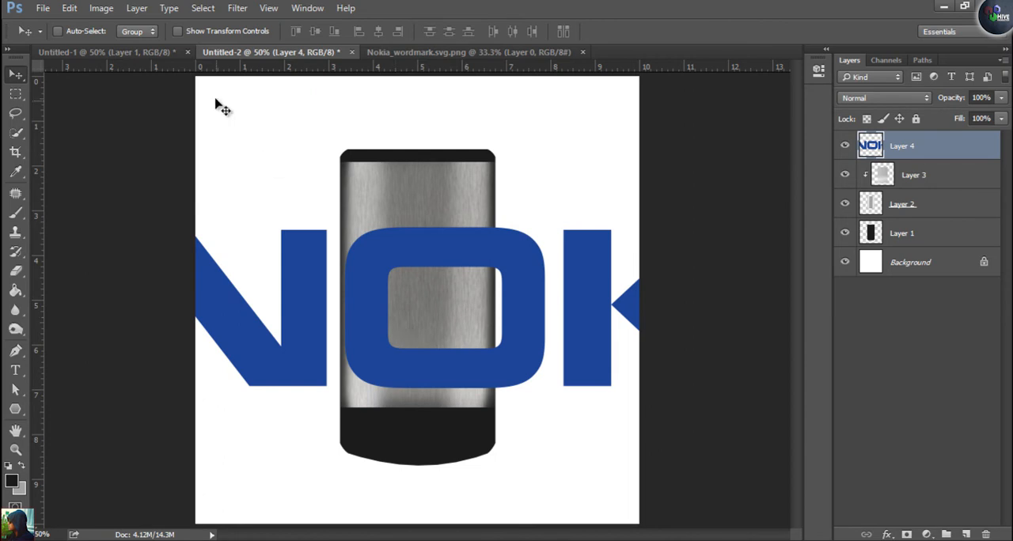
Scale the Nokia wordmark down to fit within the metal panel and place it left of the panel's centre
click(178, 31)
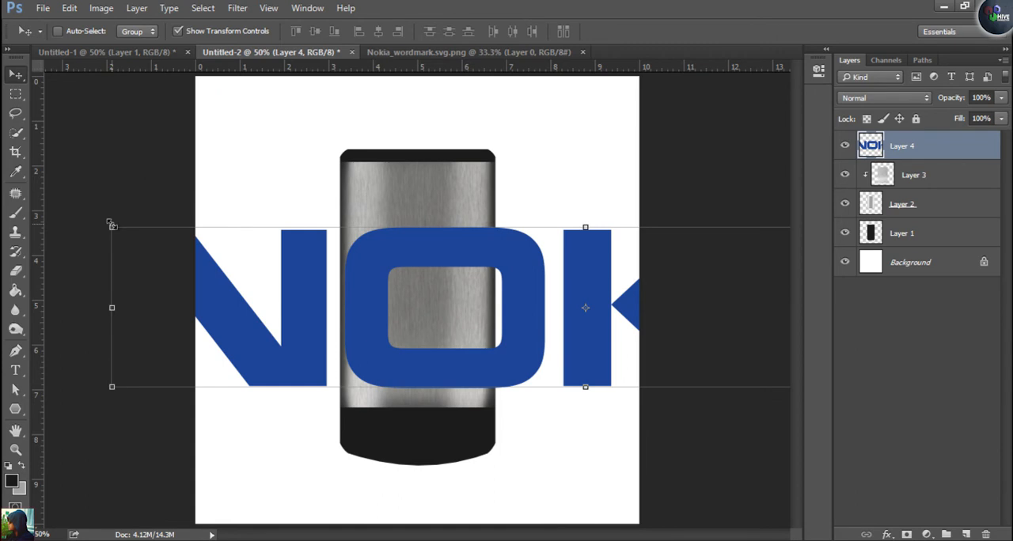
drag(111, 227, 329, 301)
drag(277, 261, 543, 367)
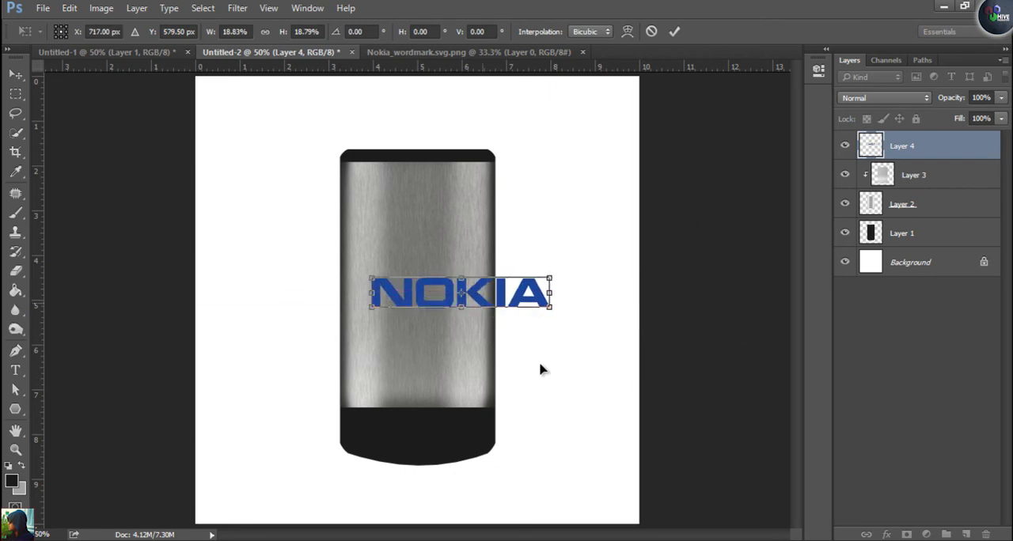
drag(540, 365, 540, 368)
key(Return)
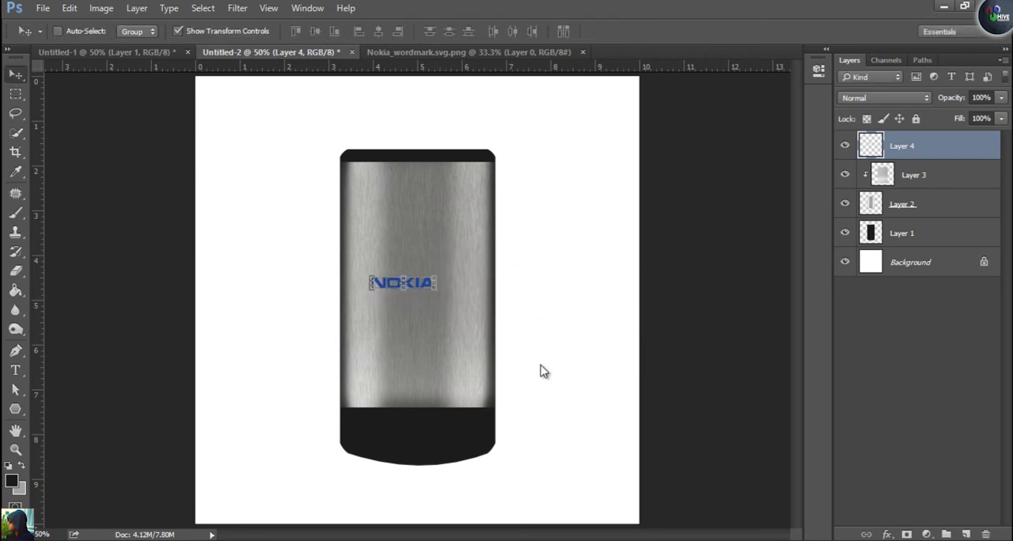
click(178, 32)
mouse_move(402, 284)
mouse_down()
mouse_move(402, 302)
mouse_move(397, 295)
mouse_up()
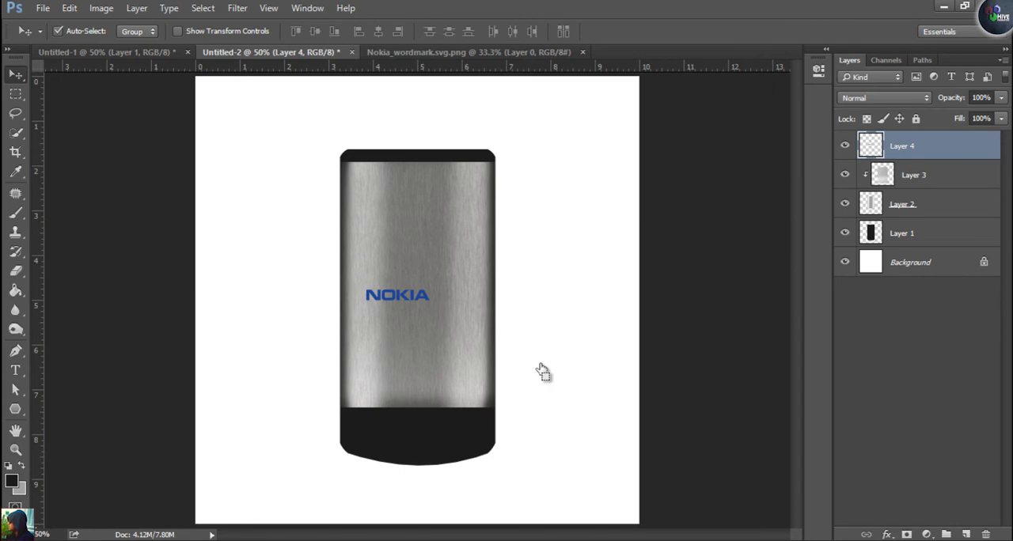
Recolour the Nokia wordmark on Layer 4 with the near-black foreground colour and clear the selection
ctrl+click(870, 145)
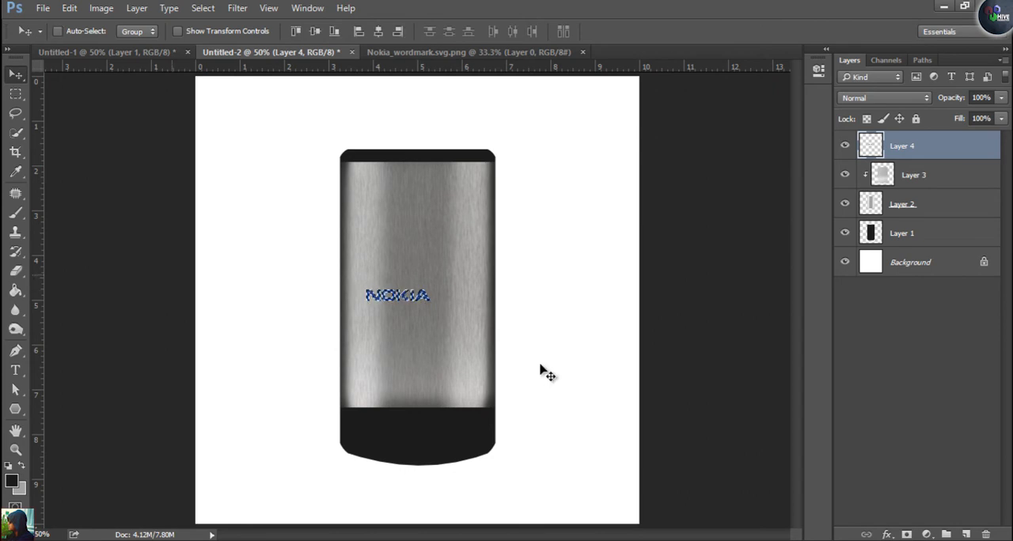
key(alt+BackSpace)
key(ctrl+d)
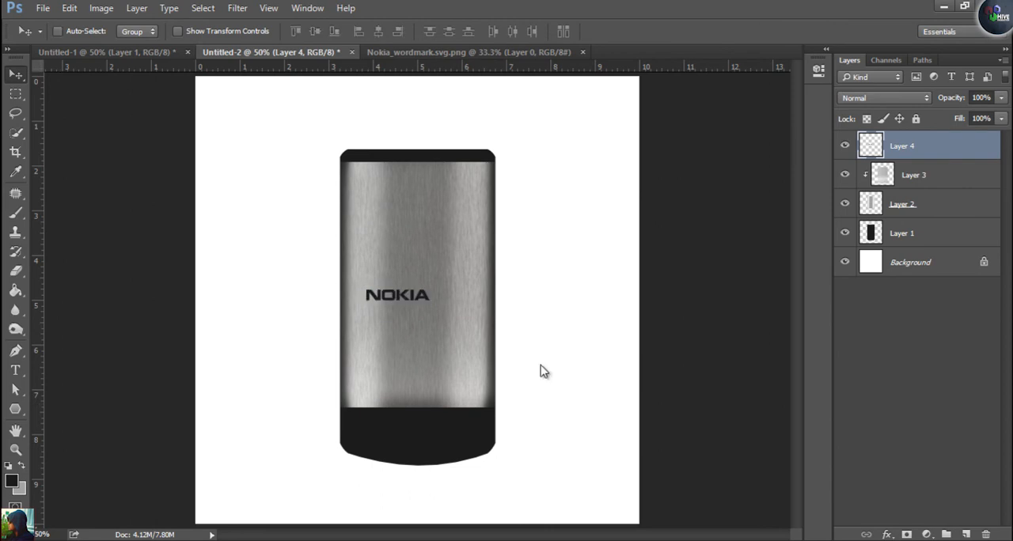
Rotate the wordmark 90° counterclockwise so it reads upward and move it close to the panel's left edge
key(ctrl+t)
drag(458, 318, 415, 246)
key(Return)
drag(404, 306, 382, 305)
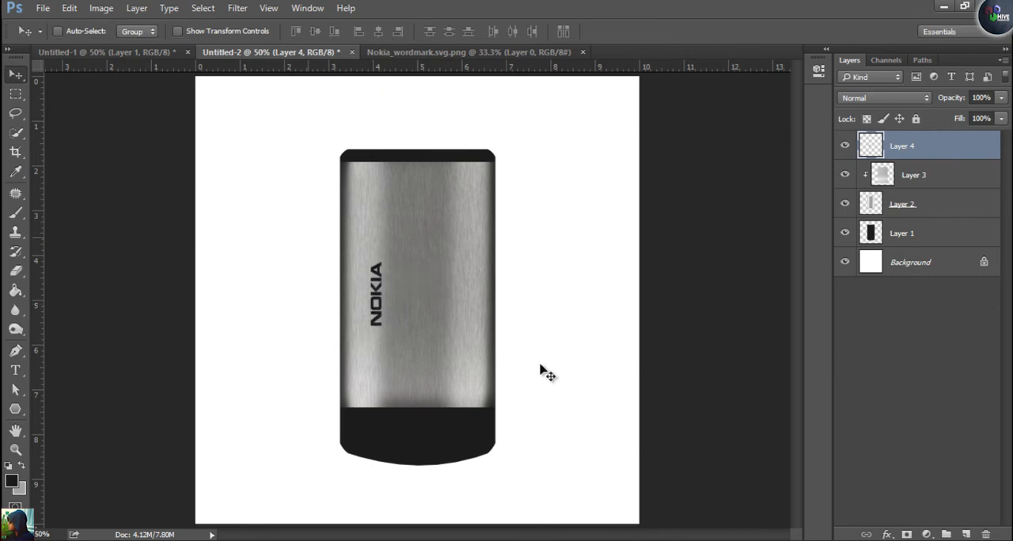
Compare the wordmark with the reference photo, scale it down slightly and nudge it upward
key(ctrl+shift+Tab)
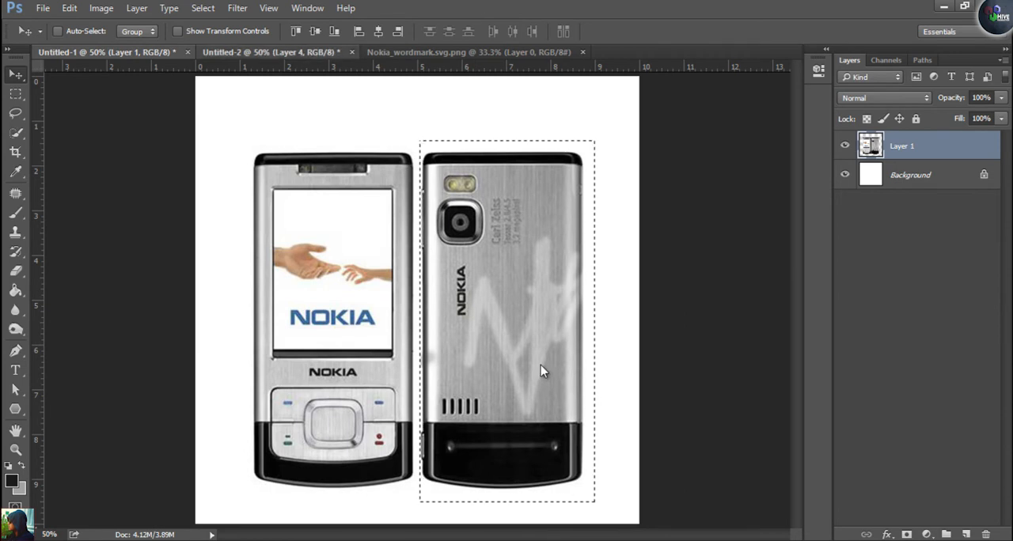
key(ctrl+Tab)
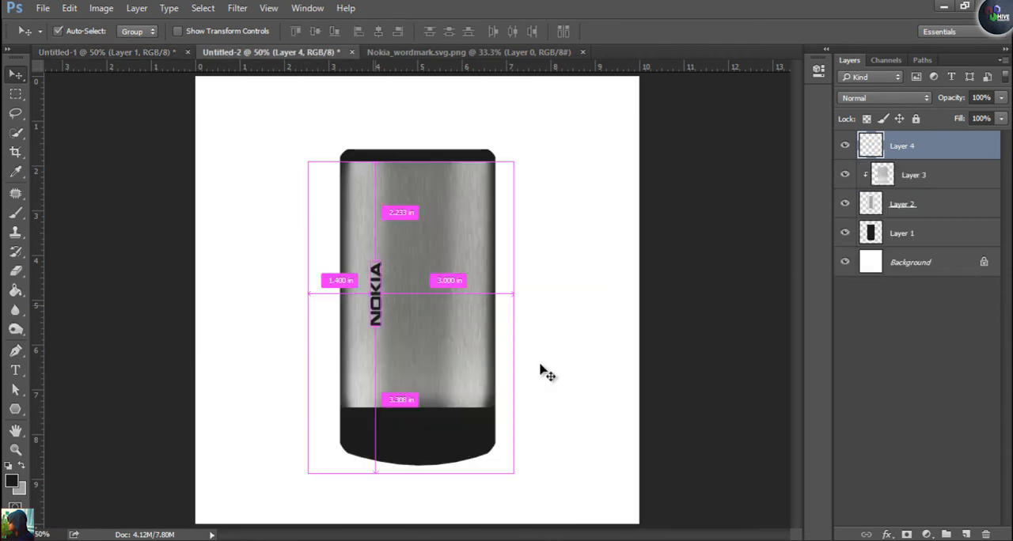
key(ctrl+t)
key(Return)
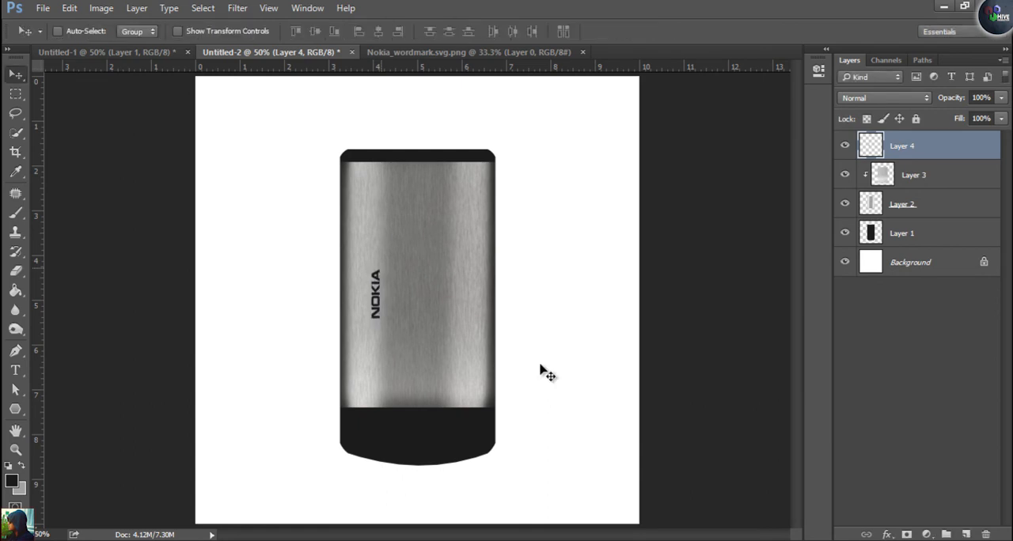
key(Up)
key(Up)
key(Up)
key(Up)
key(Up)
key(Up)
key(Up)
key(Up)
Add a new layer and select a square area about 0.9 inch wide above the wordmark for the camera housing
key(ctrl+plus)
key(ctrl+plus)
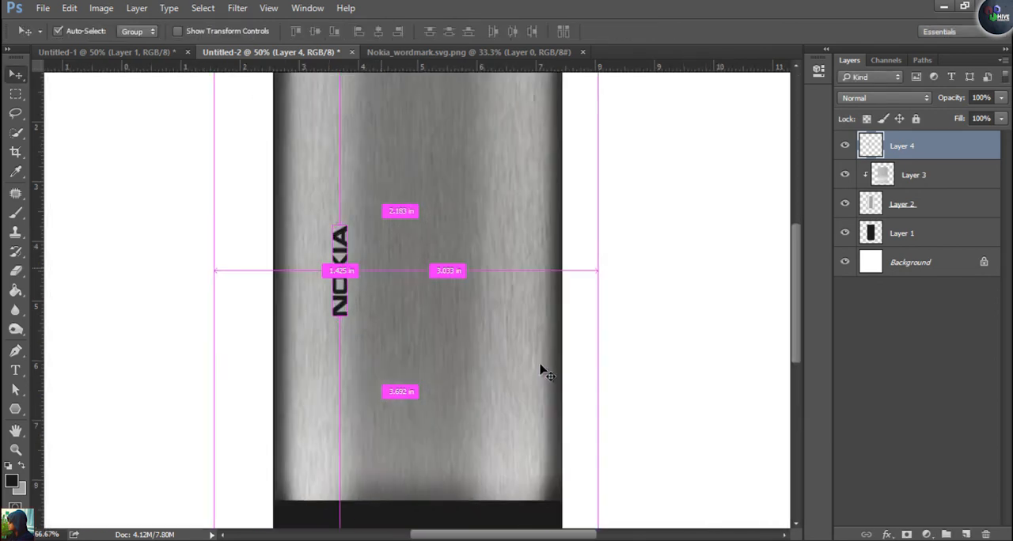
drag(541, 363, 552, 479)
key(m)
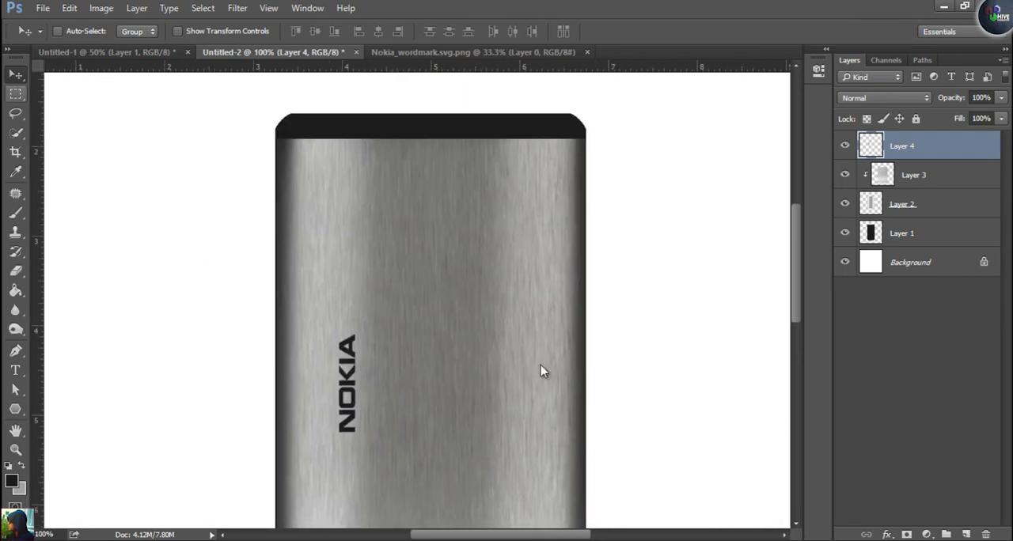
key(ctrl+shift+alt+n)
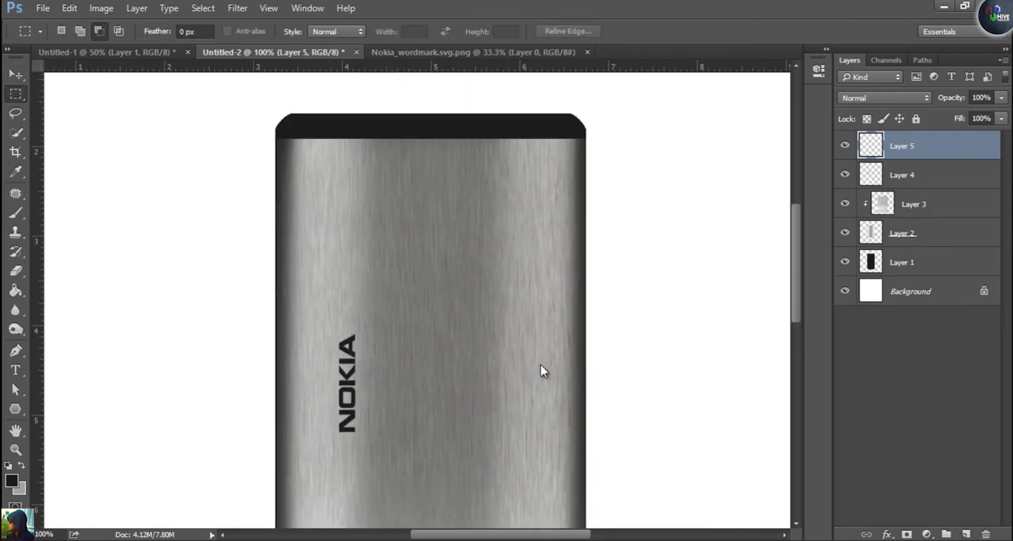
mouse_move(312, 202)
mouse_down()
mouse_move(406, 283)
mouse_move(382, 293)
mouse_move(385, 307)
mouse_move(389, 284)
mouse_up()
Smooth the square selection with a 20-pixel sample radius, fill it with the grey background colour and deselect
click(204, 8)
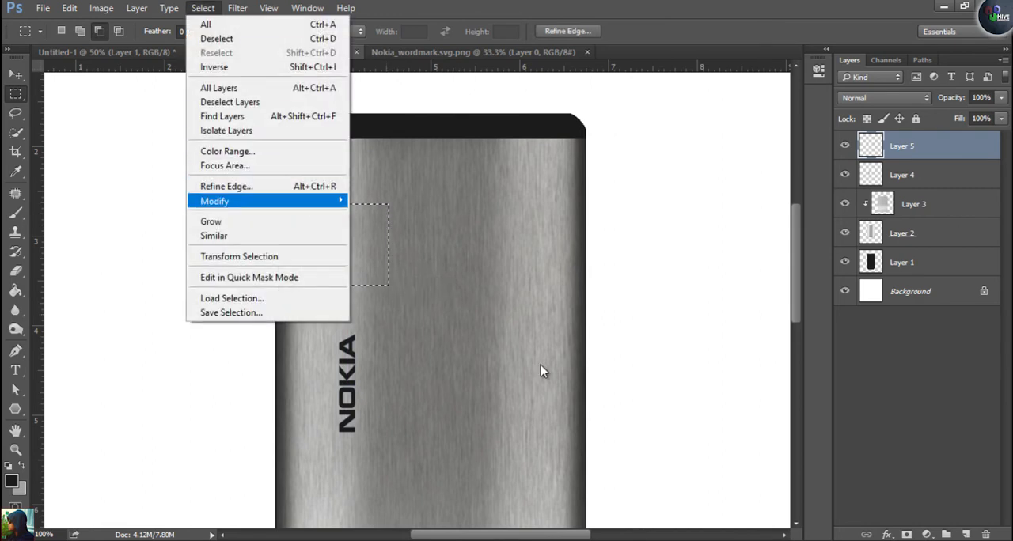
mouse_move(237, 201)
click(378, 214)
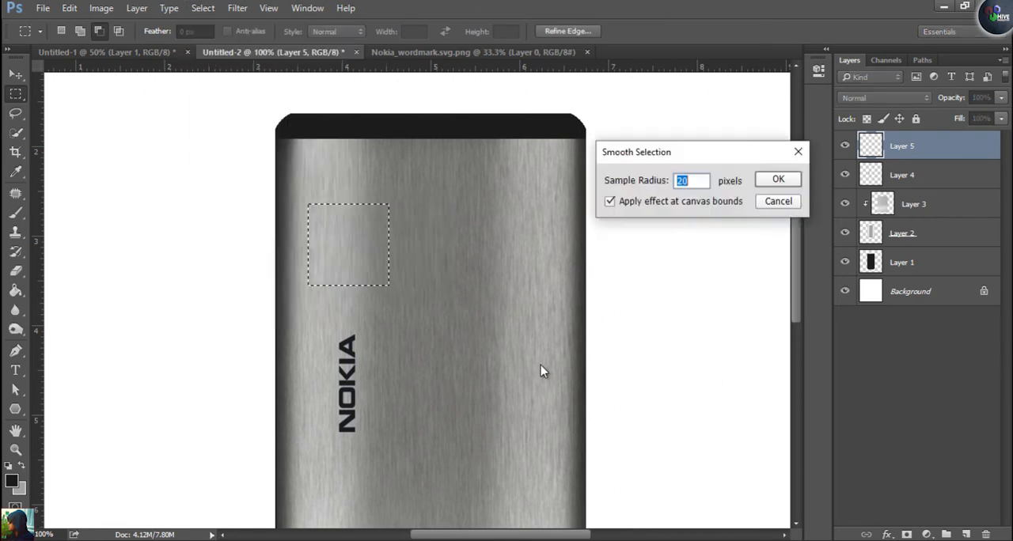
key(Return)
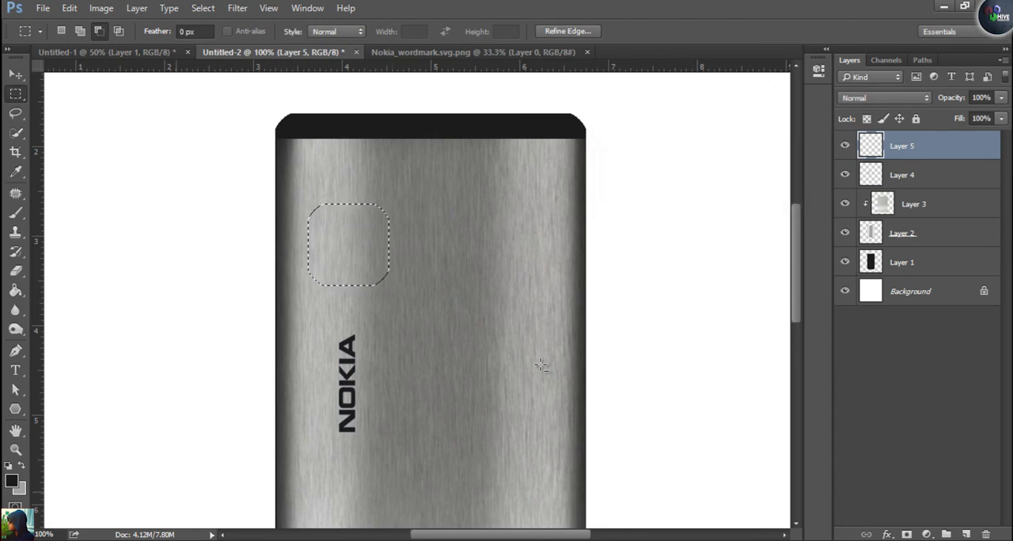
key(ctrl+BackSpace)
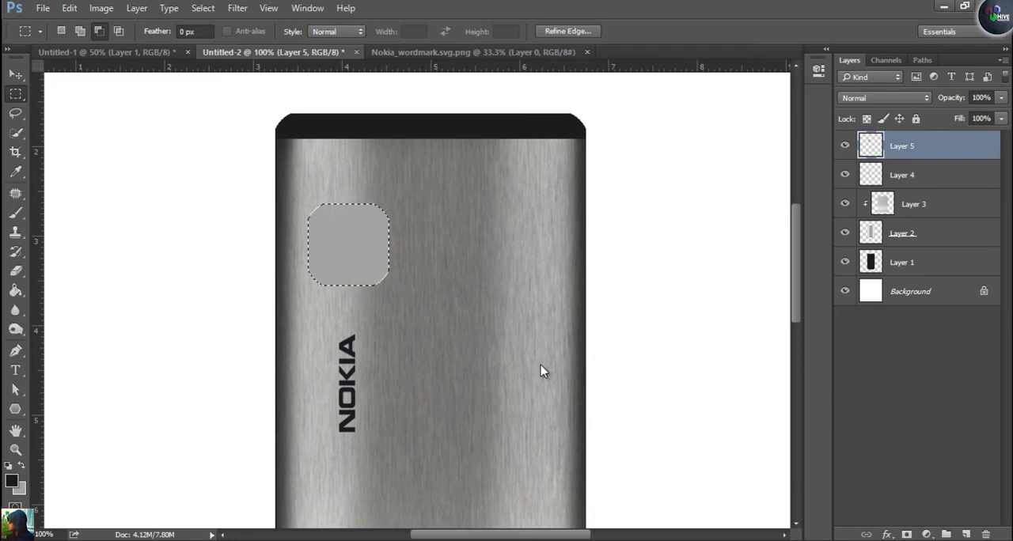
key(ctrl+d)
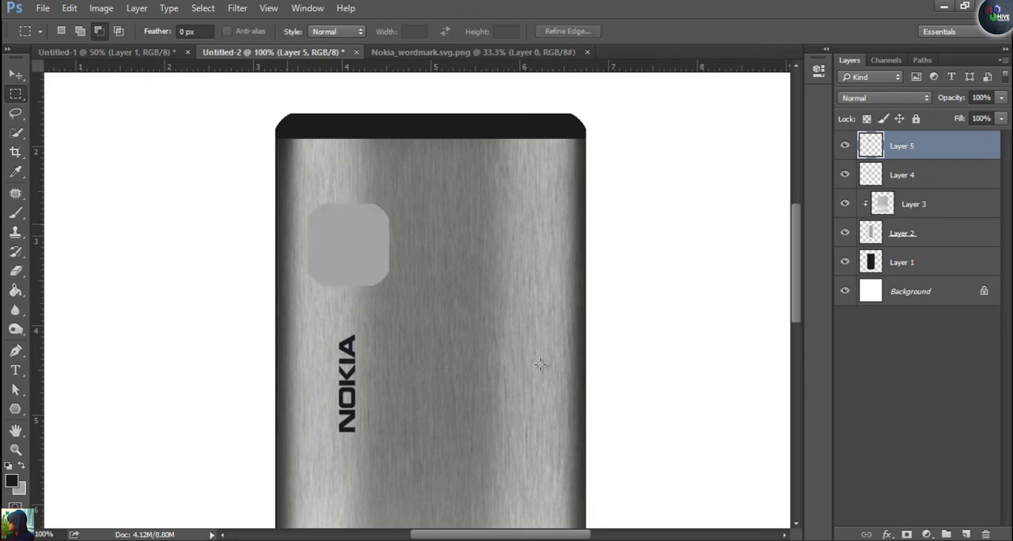
Check the reference camera and give Layer 5 a black Multiply drop shadow: 100% opacity, 90° angle, 0 px distance, 0% spread, 6 px size
key(ctrl+shift+Tab)
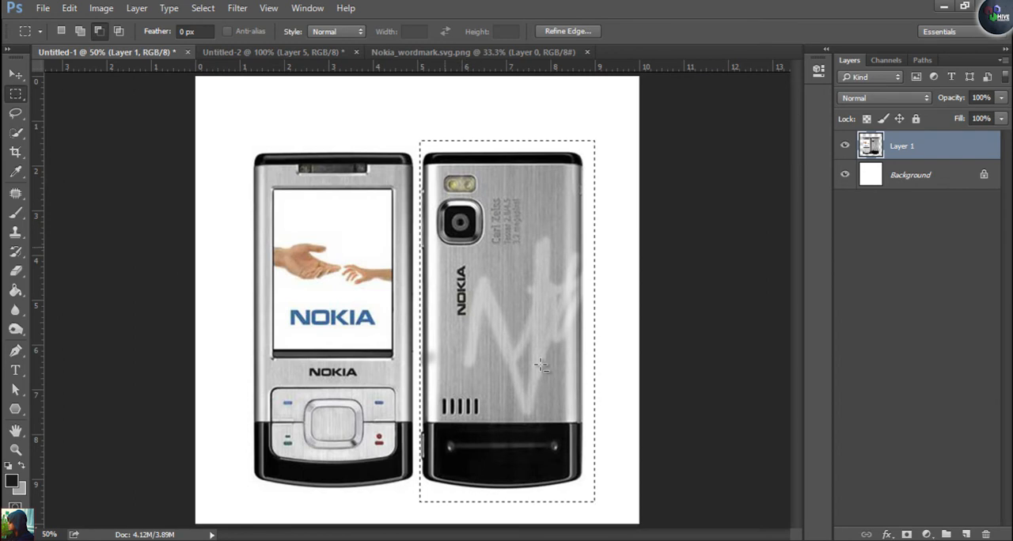
key(ctrl+Tab)
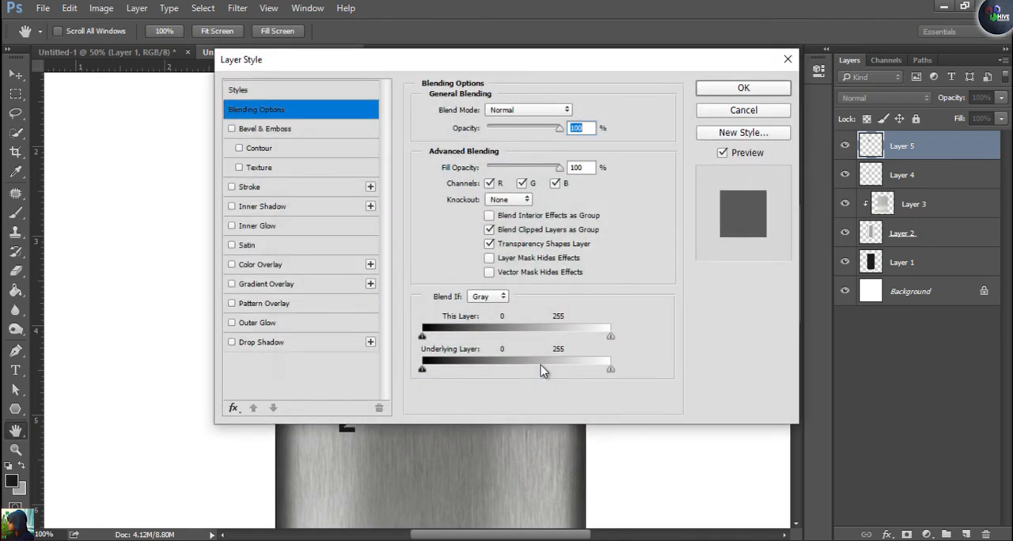
drag(475, 60, 737, 10)
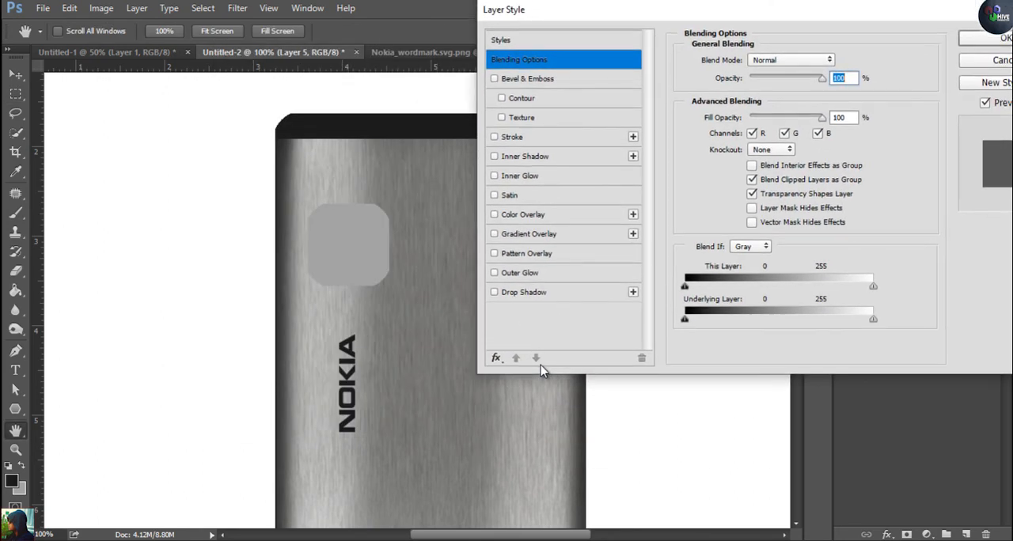
click(524, 292)
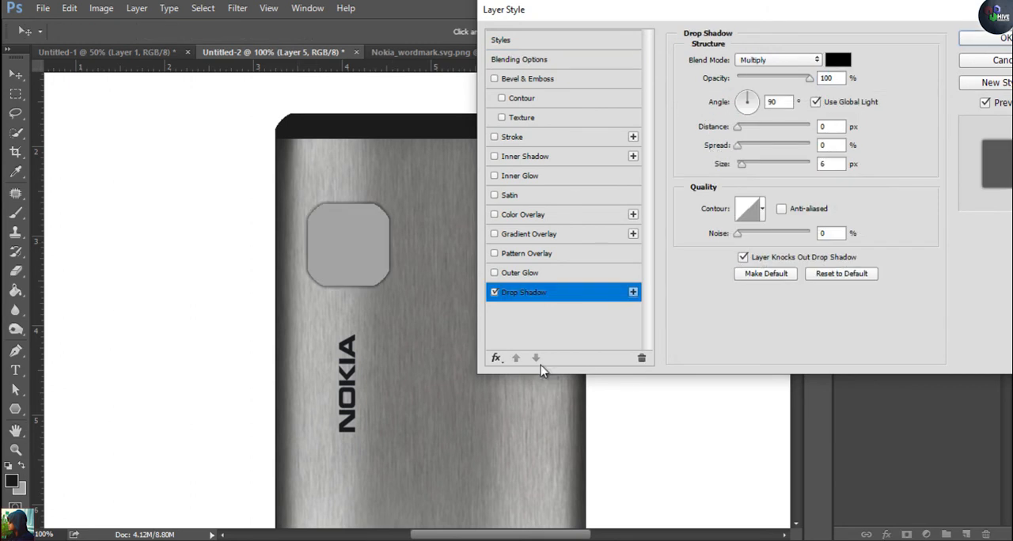
key(Return)
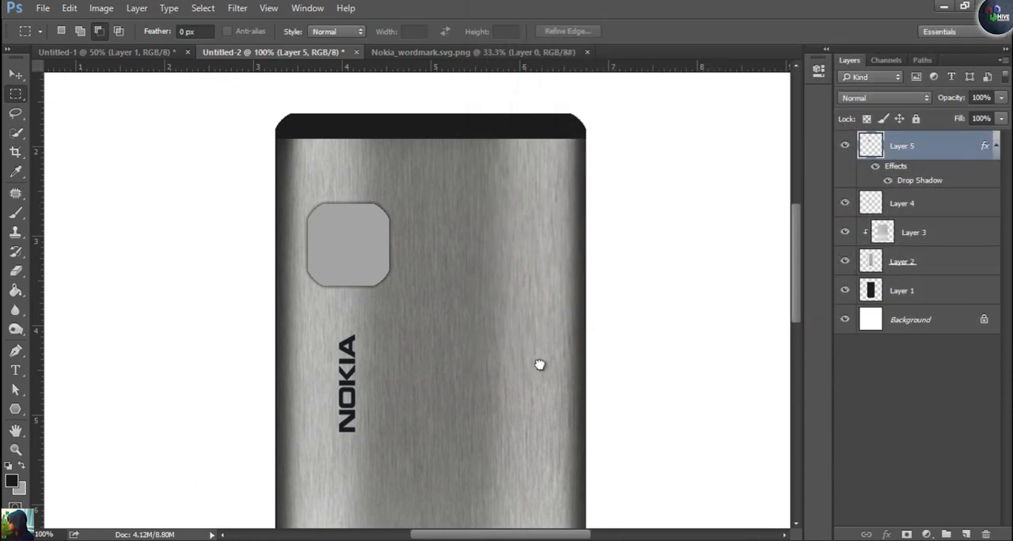
Duplicate Layer 5 and scale the copy down around its centre to form the inner square of the camera
key(ctrl+j)
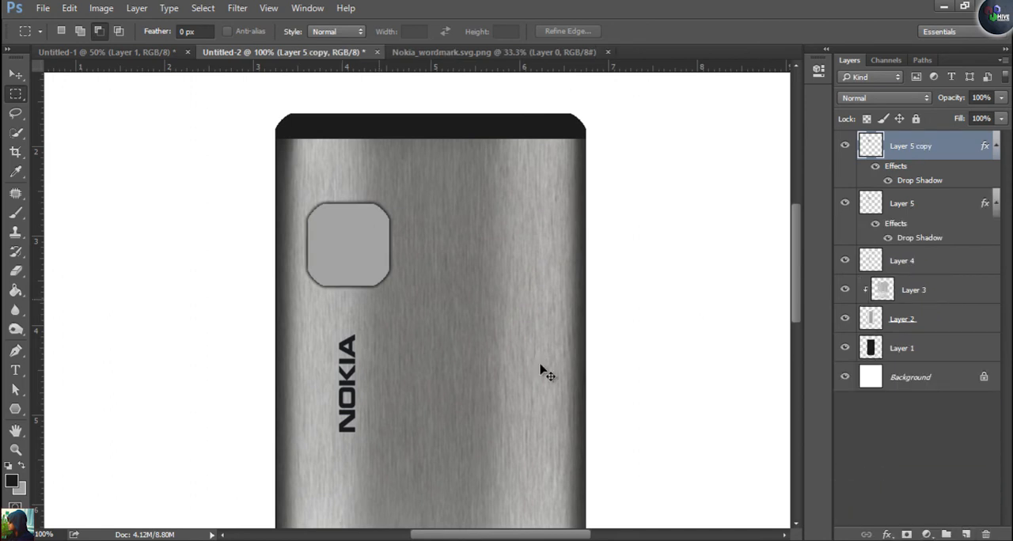
key(ctrl+t)
drag(538, 362, 538, 361)
key(Return)
key(m)
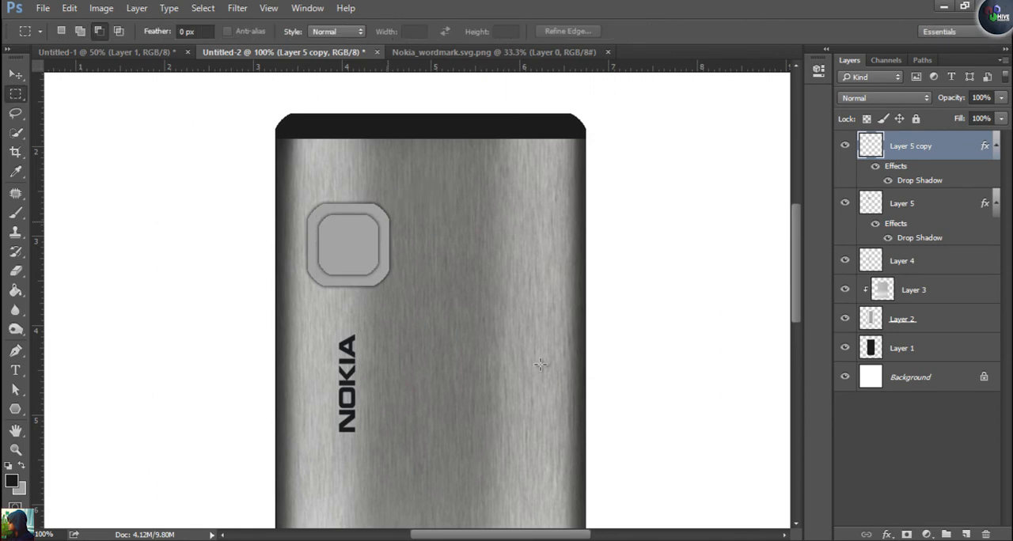
Fill the inner camera square on Layer 5 copy with the near-black foreground colour and clear the selection
ctrl+click(870, 145)
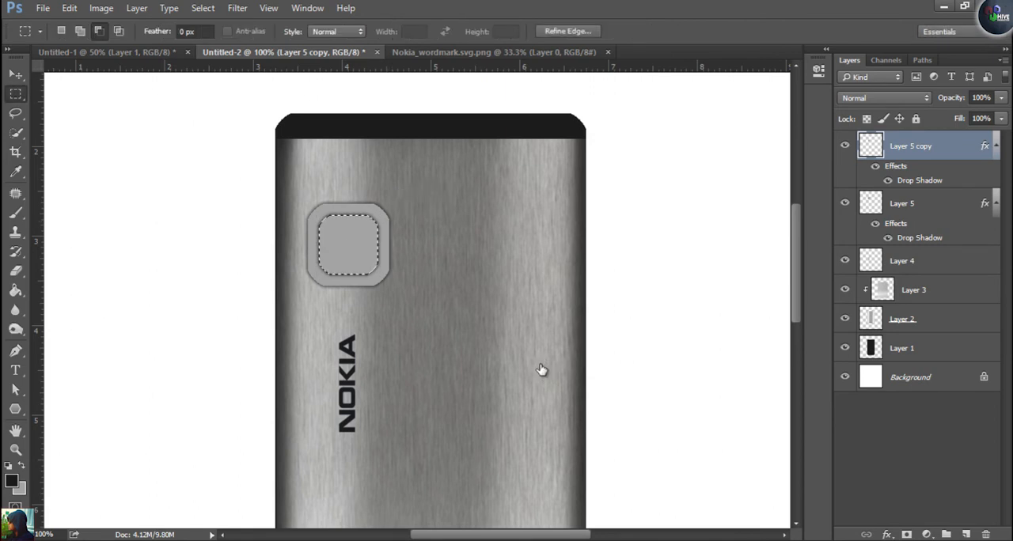
key(alt+BackSpace)
key(ctrl+d)
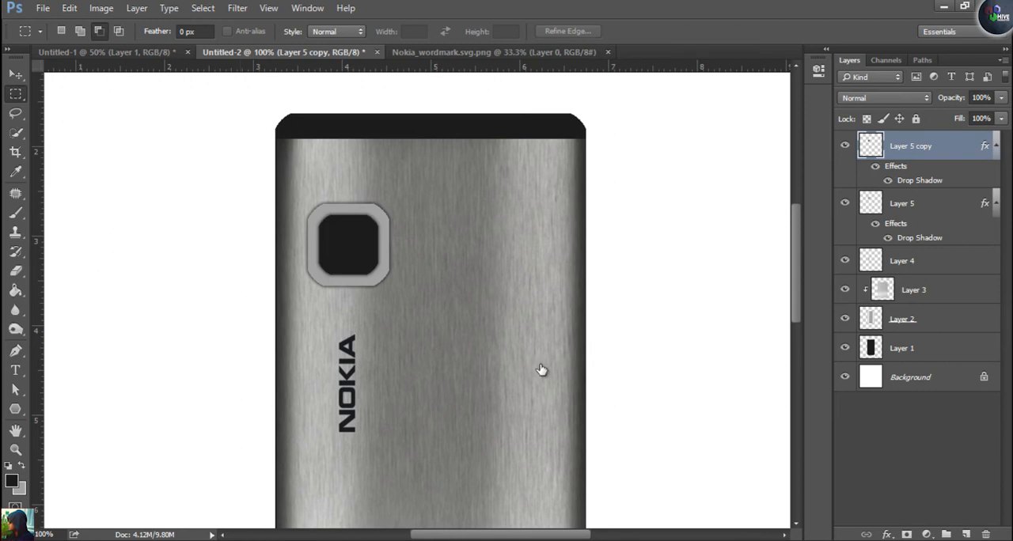
Darken the corners and edges of the camera frame on Layer 5 using a 37 px Burn tool, Midtones range, 100% exposure
click(844, 203)
click(902, 203)
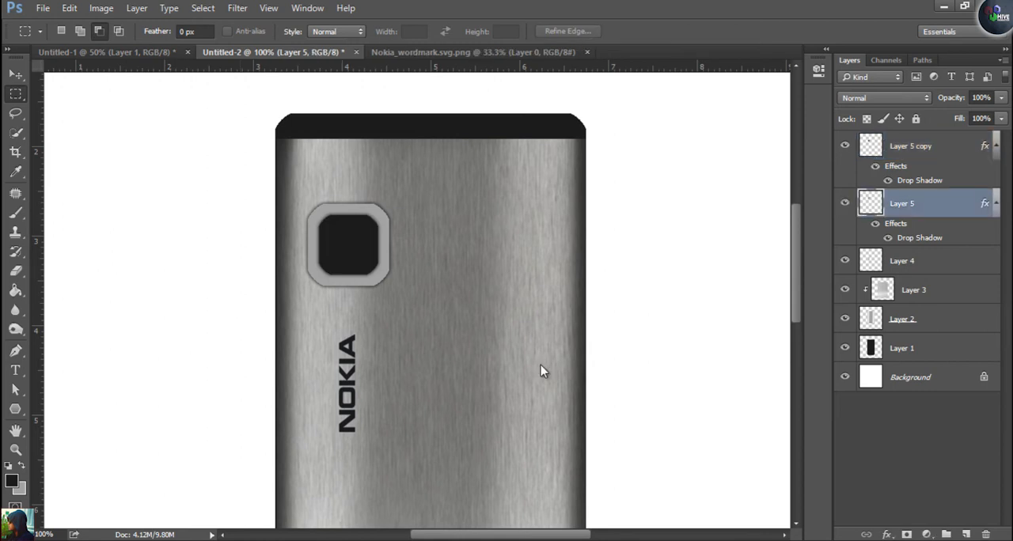
click(16, 329)
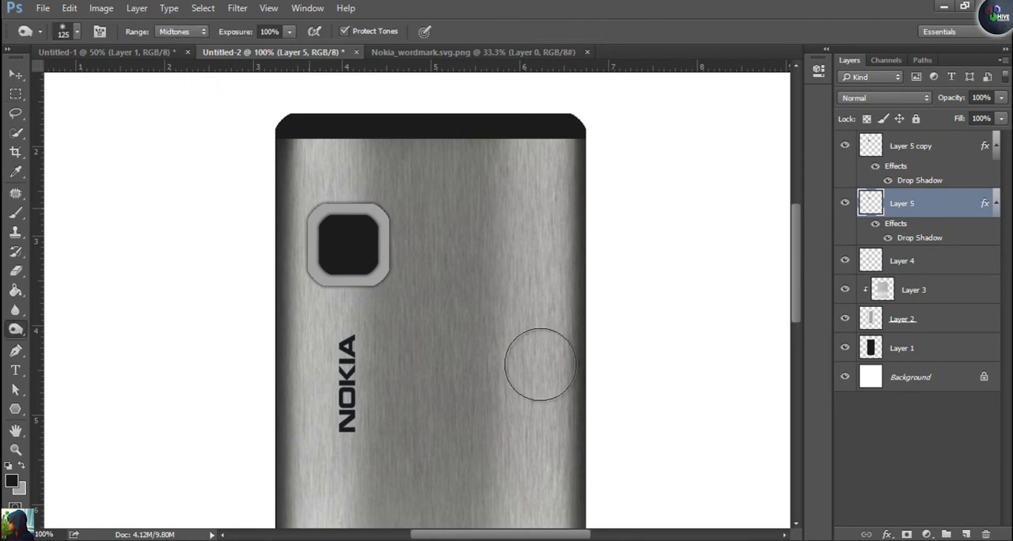
right_click(540, 365)
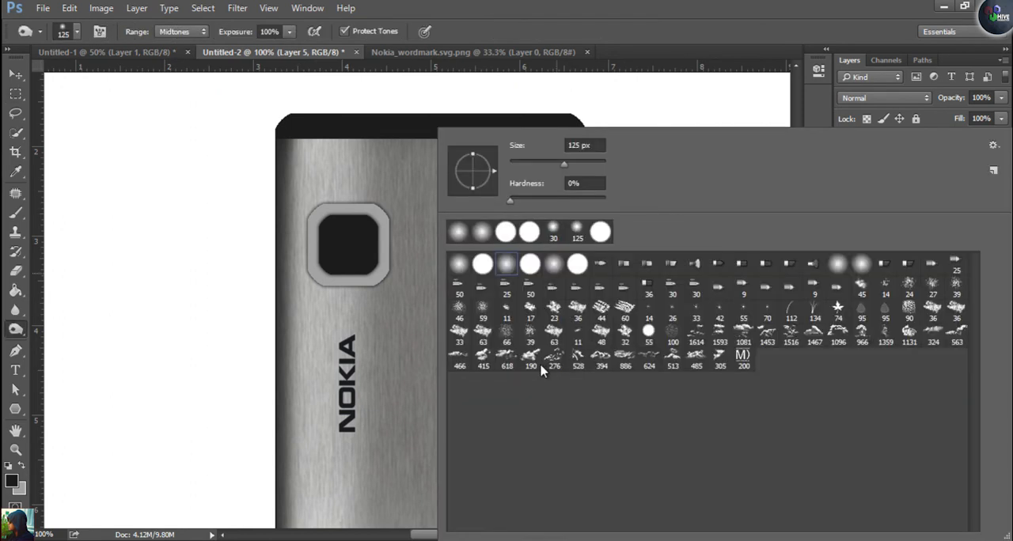
text(37)
key(Return)
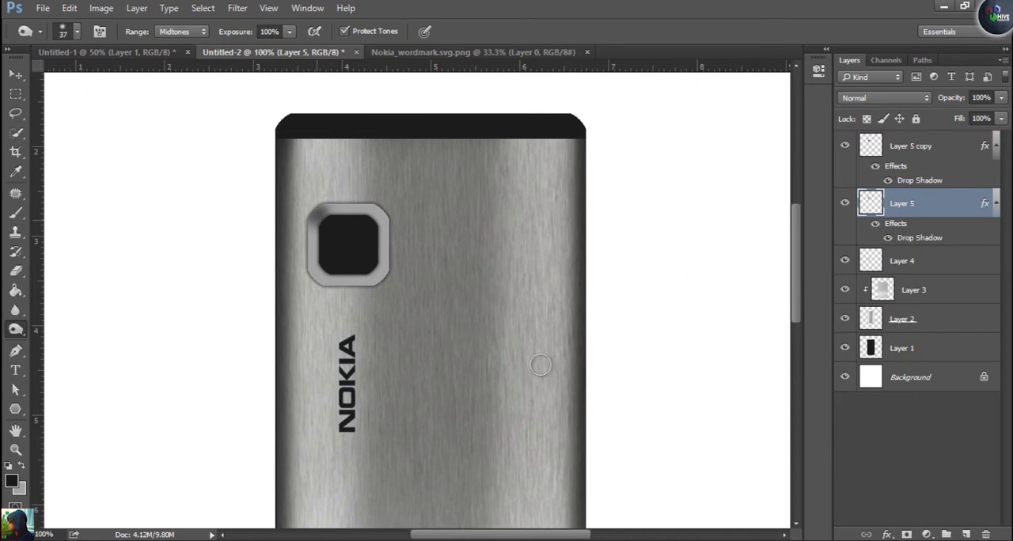
mouse_move(385, 268)
mouse_down()
mouse_move(377, 278)
mouse_move(385, 265)
mouse_up()
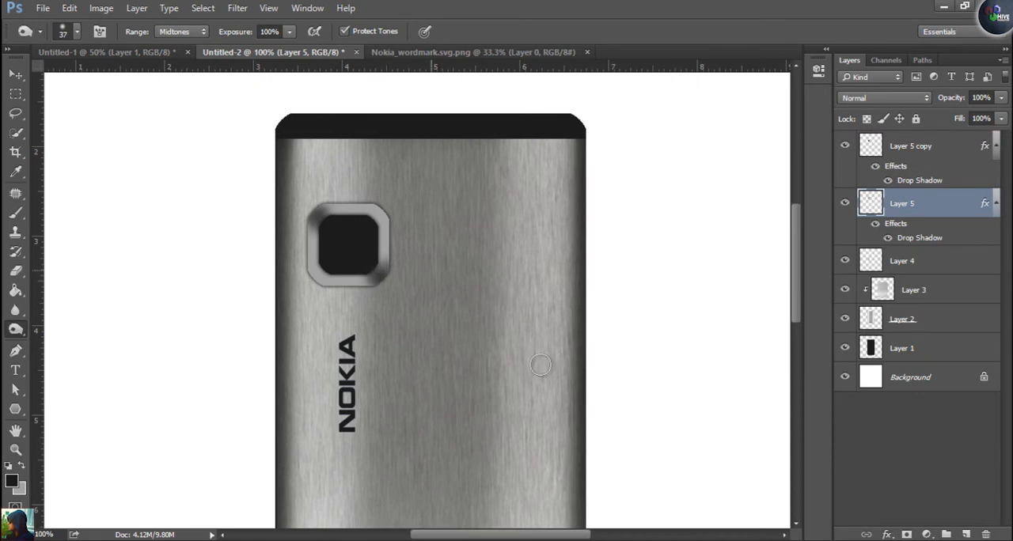
mouse_move(394, 225)
mouse_down()
mouse_move(394, 249)
mouse_move(394, 215)
mouse_move(347, 201)
mouse_move(375, 196)
mouse_up()
mouse_move(311, 220)
mouse_down()
mouse_move(311, 276)
mouse_move(379, 285)
mouse_up()
Brighten the straight sides of the camera frame using an 18 px Dodge tool, Midtones range, 99% exposure
right_click(16, 329)
click(77, 326)
right_click(540, 365)
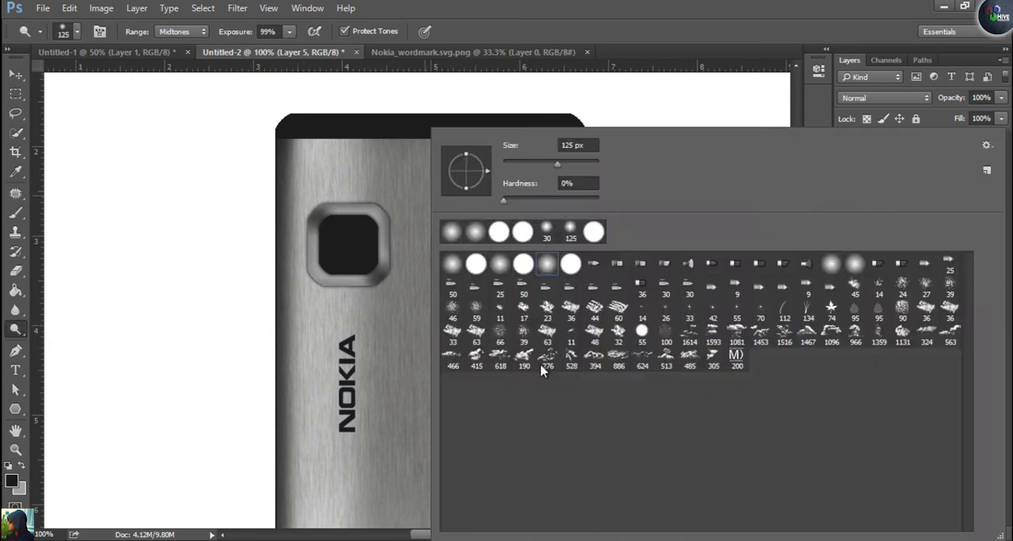
text(18)
key(Return)
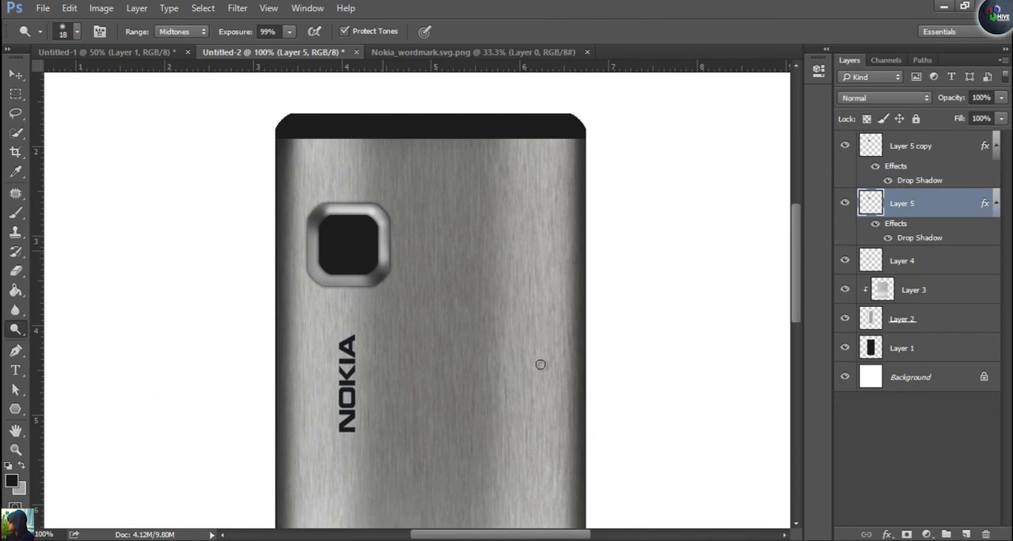
mouse_move(313, 239)
mouse_down()
mouse_move(313, 267)
mouse_move(353, 281)
mouse_move(321, 279)
mouse_move(313, 239)
mouse_up()
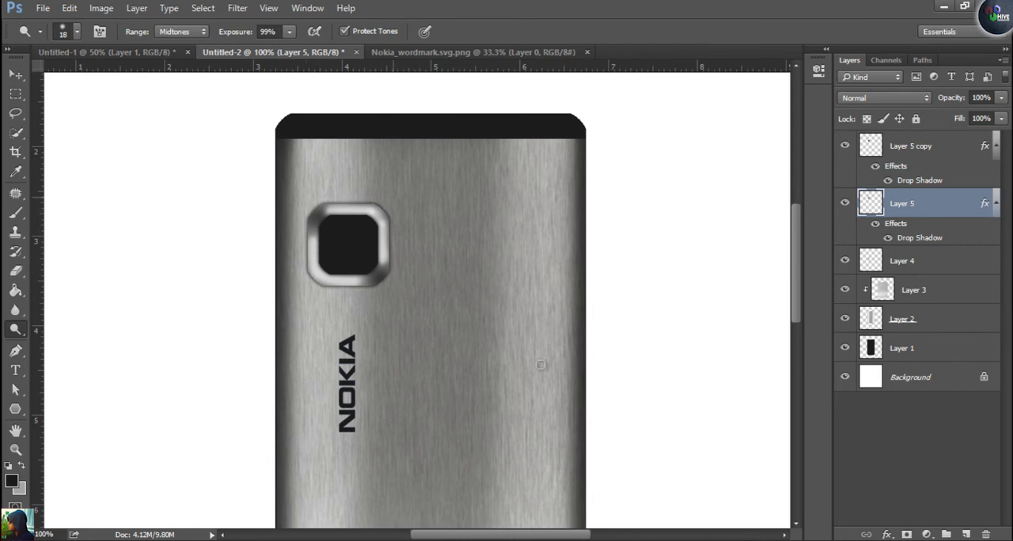
drag(314, 227, 312, 250)
Add a new layer above Layer 5 copy and make a circular selection centred in the black camera square
key(alt+bracketright)
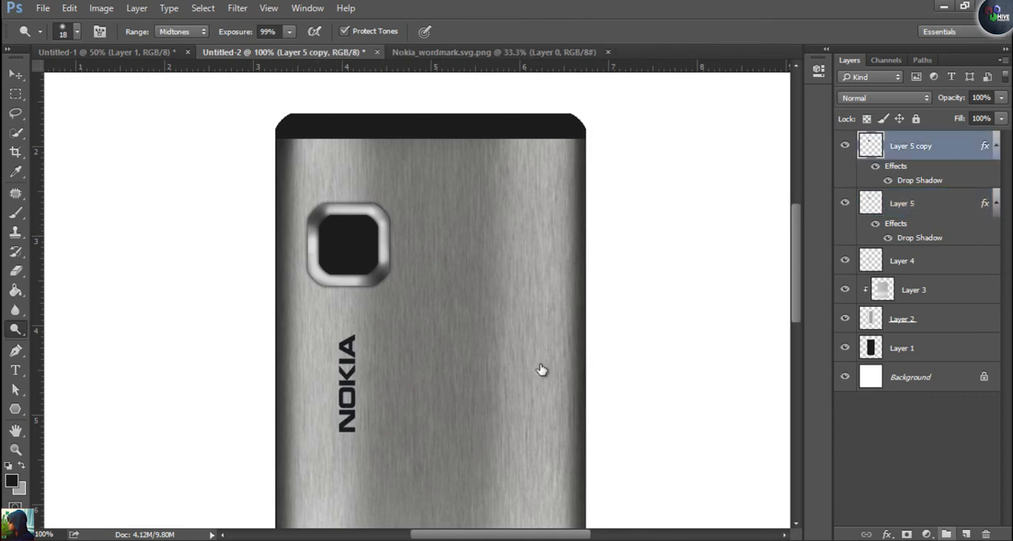
key(ctrl+shift+alt+n)
key(m)
key(shift+m)
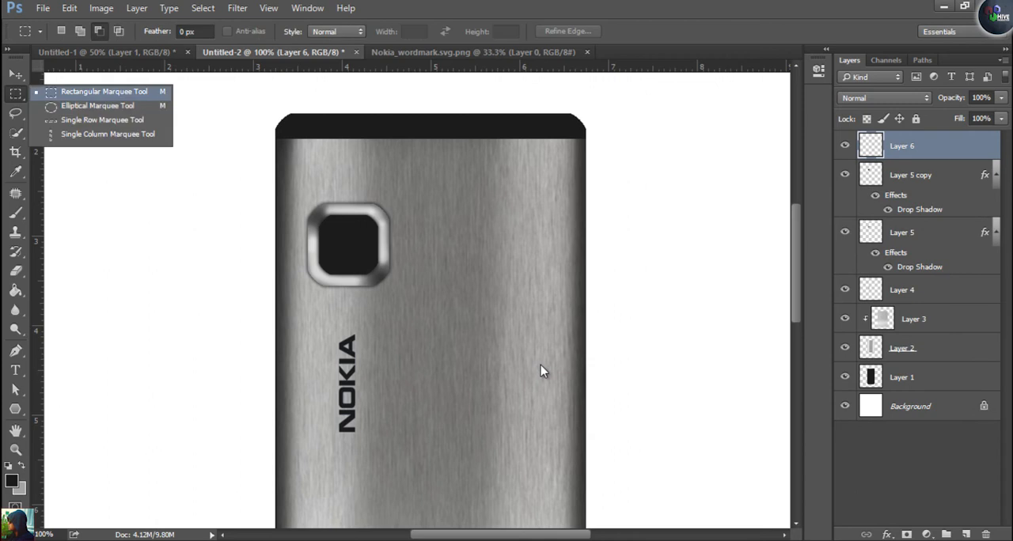
drag(331, 221, 369, 266)
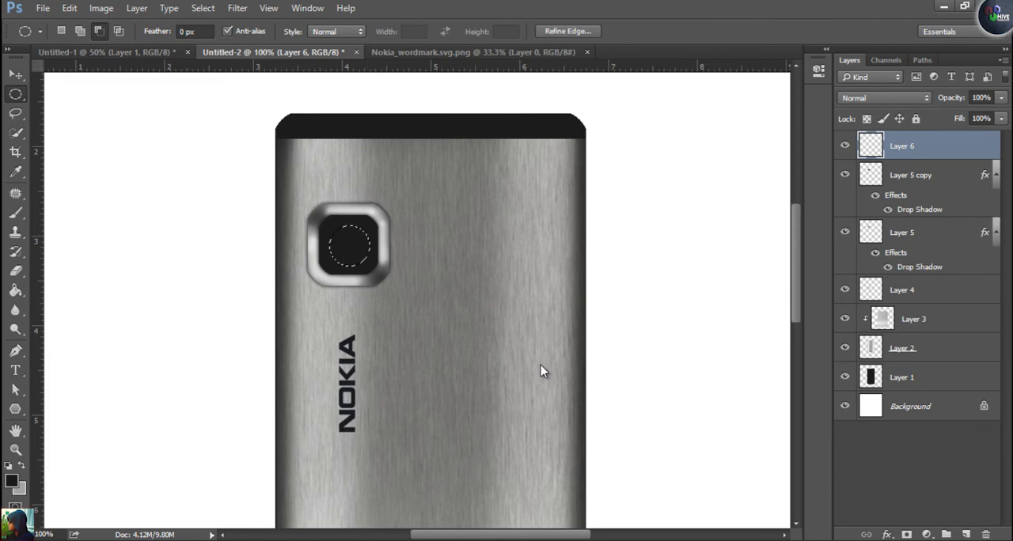
Set the background colour to 848482, fill the circle with it, deselect and centre the disc in the camera square
click(19, 490)
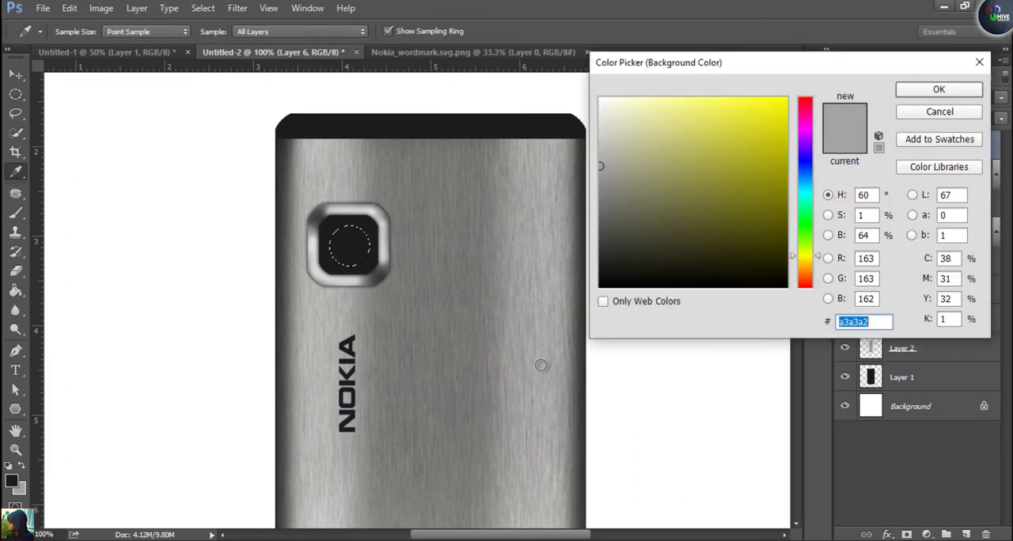
text(848482)
key(Return)
key(ctrl+BackSpace)
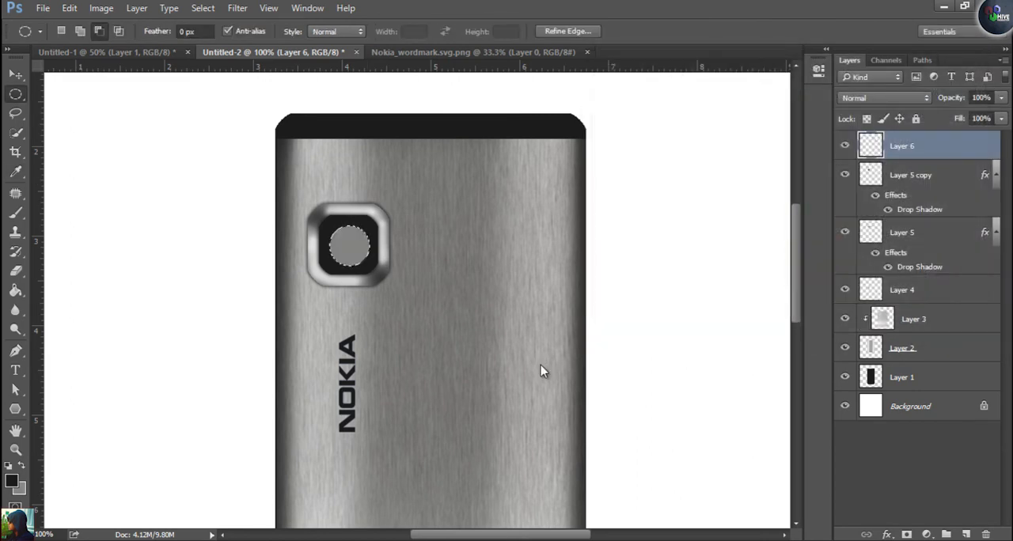
key(ctrl+d)
key(v)
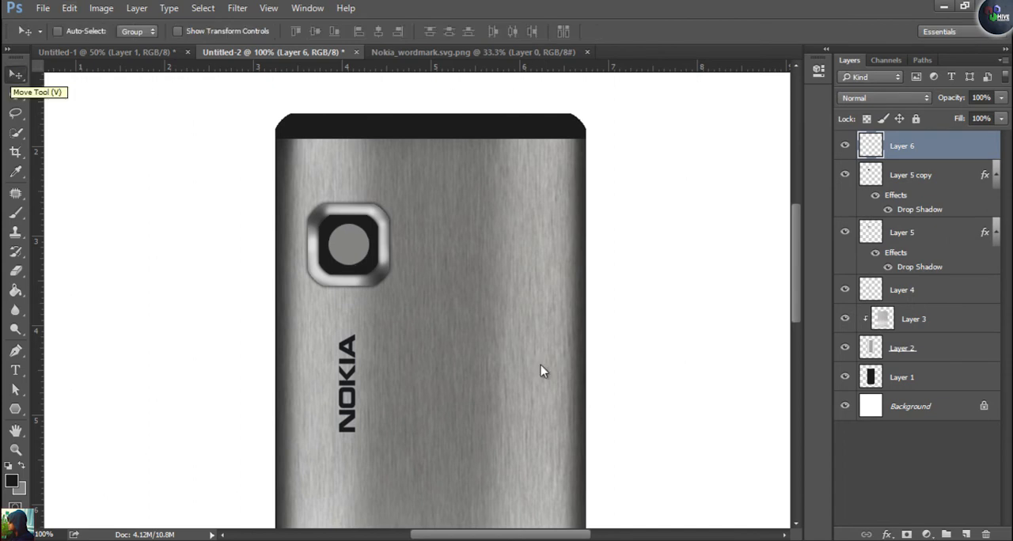
Select a smaller circle in the middle of the grey lens disc, fill it with the near-black foreground colour and deselect
key(ctrl+plus)
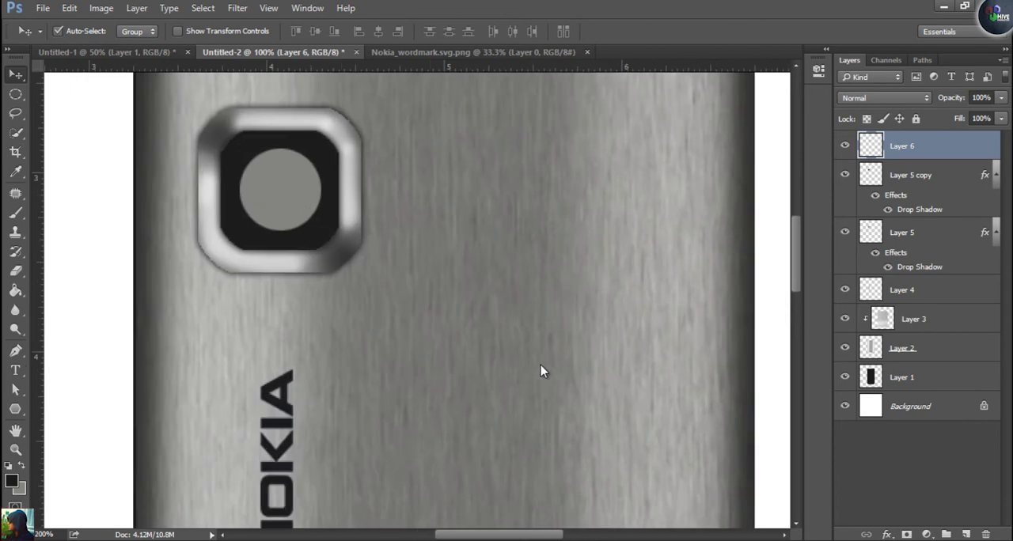
key(m)
mouse_move(270, 170)
mouse_down()
mouse_move(310, 206)
mouse_move(296, 213)
mouse_move(308, 199)
mouse_move(301, 181)
mouse_move(309, 206)
mouse_move(308, 191)
mouse_up()
key(alt+BackSpace)
key(ctrl+d)
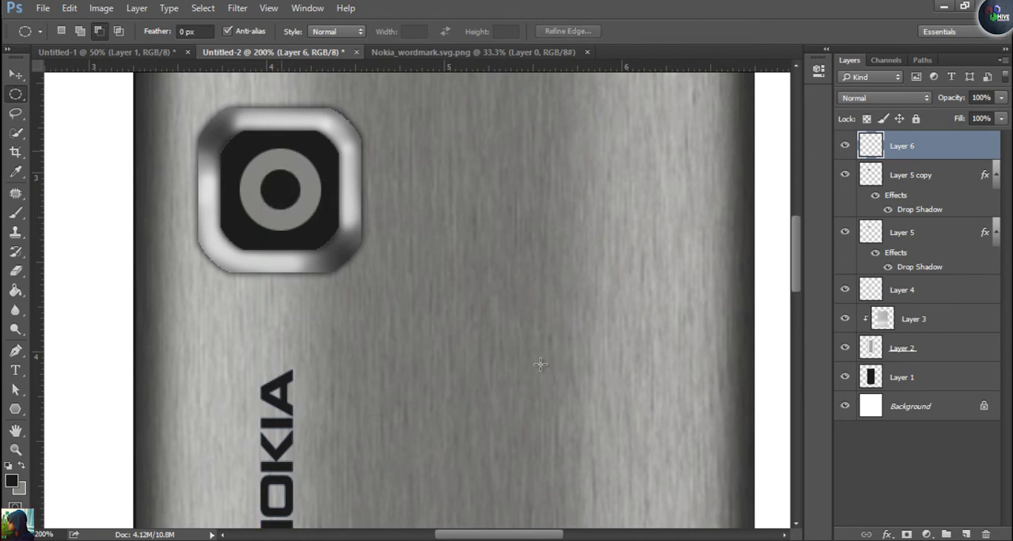
Check the reference photo and give Layer 6 a smooth Inner Bevel with 103% depth and 4 px size
key(ctrl+shift+Tab)
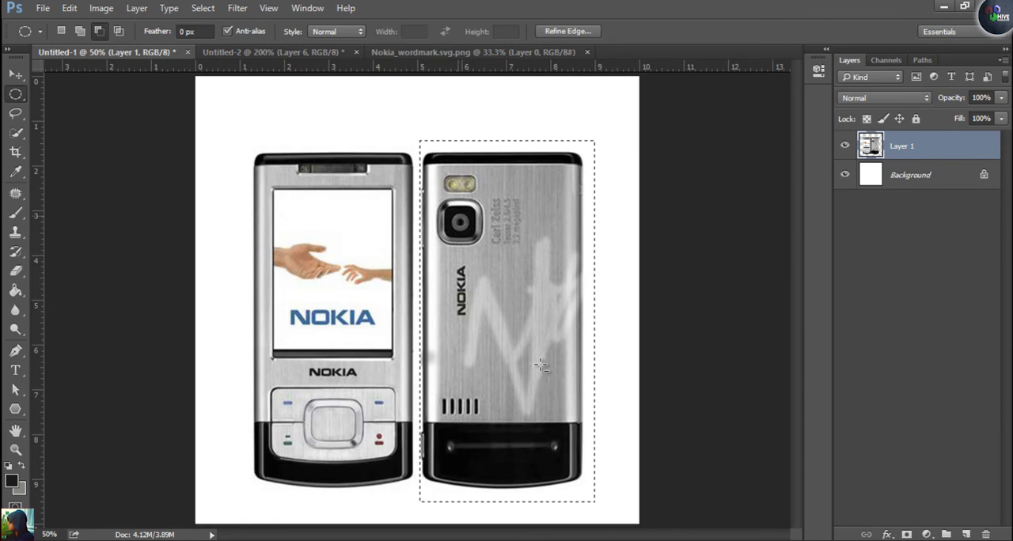
key(ctrl+Tab)
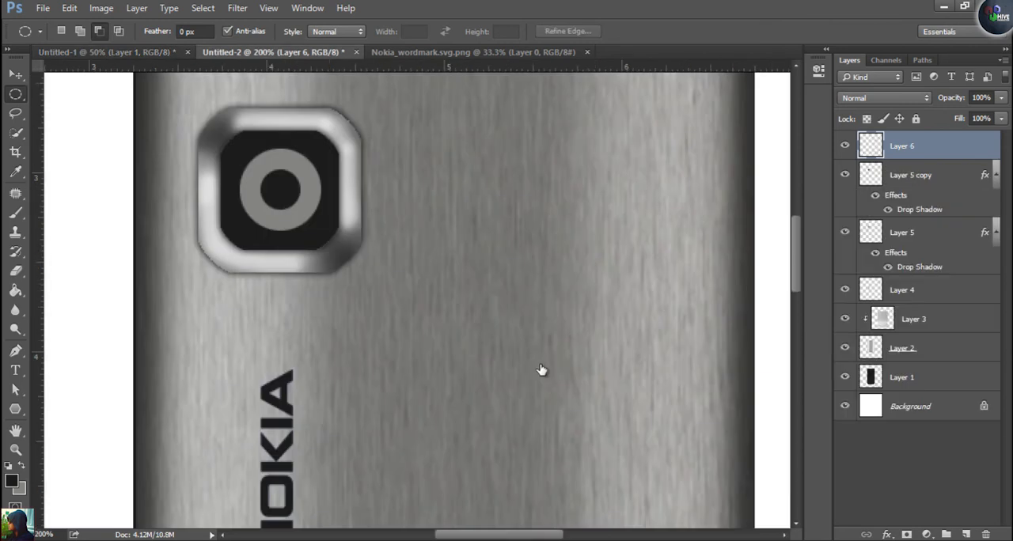
key(alt+l)
key(y)
key(n)
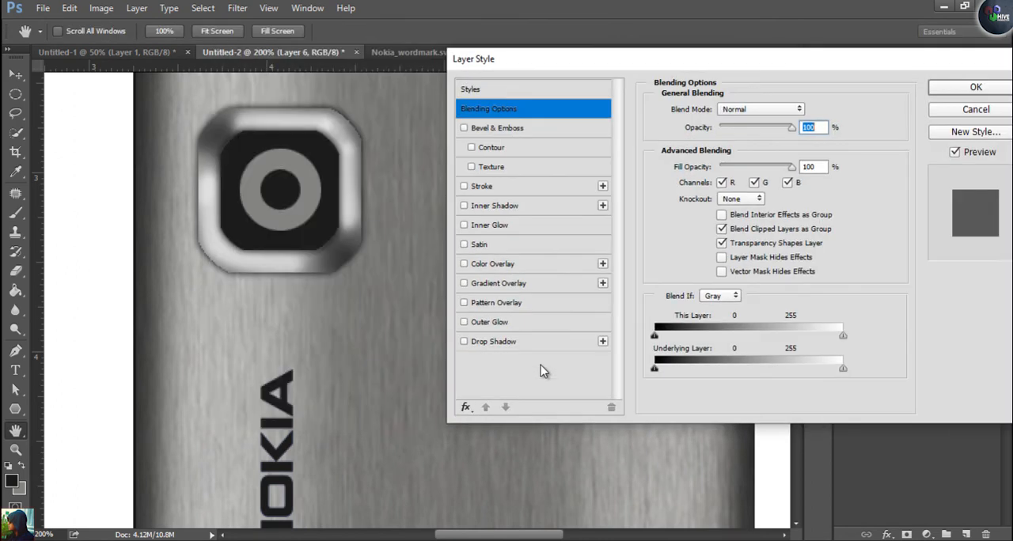
click(497, 129)
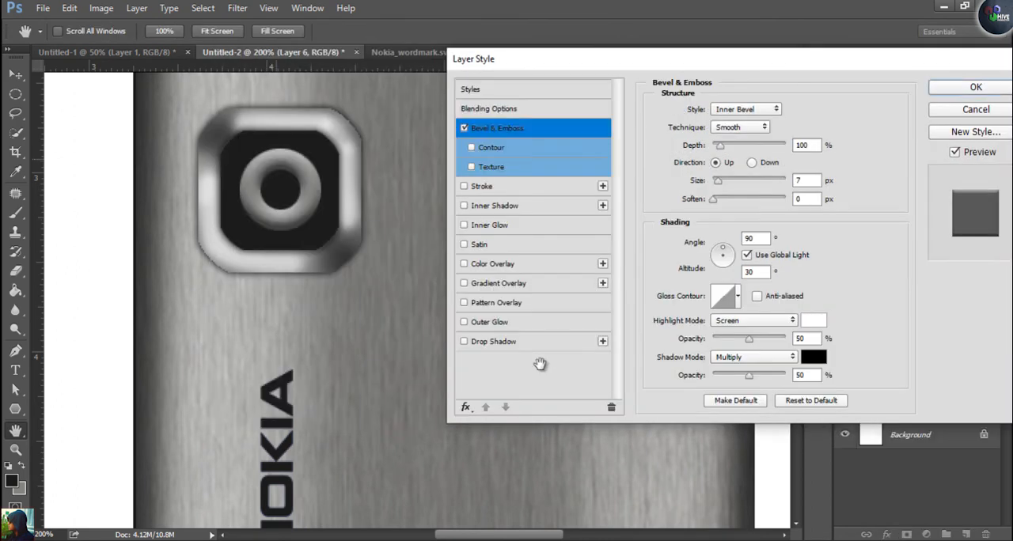
drag(720, 145, 720, 146)
drag(718, 181, 716, 182)
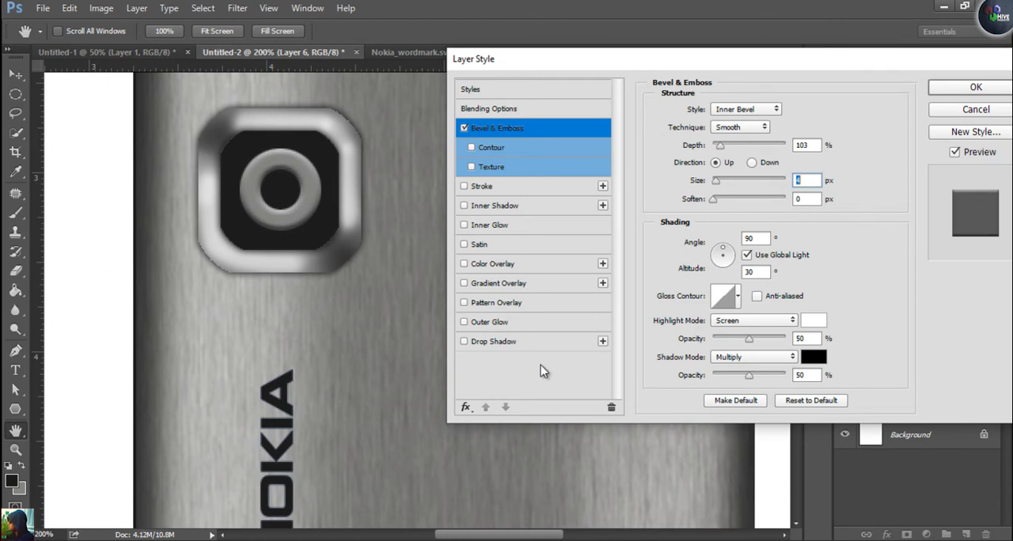
key(Return)
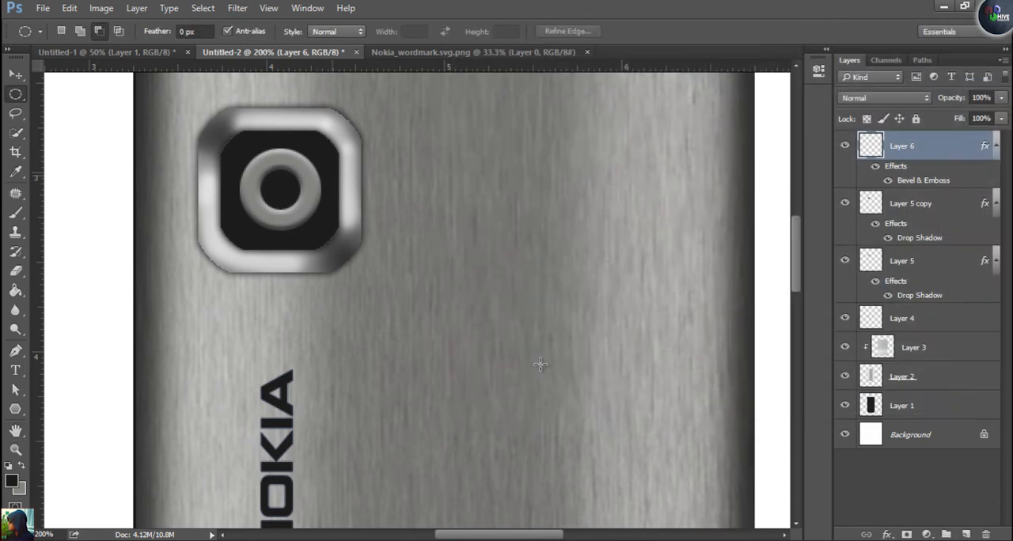
Add a new layer for the flash and make a wide rectangular selection just above the camera frame
drag(539, 364, 555, 452)
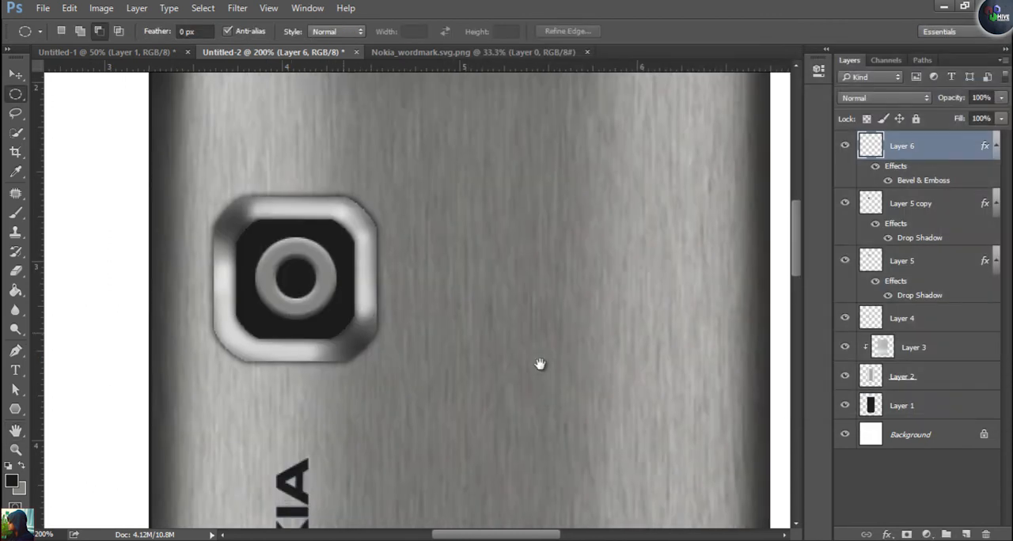
click(966, 535)
scroll(540, 369, up, 3)
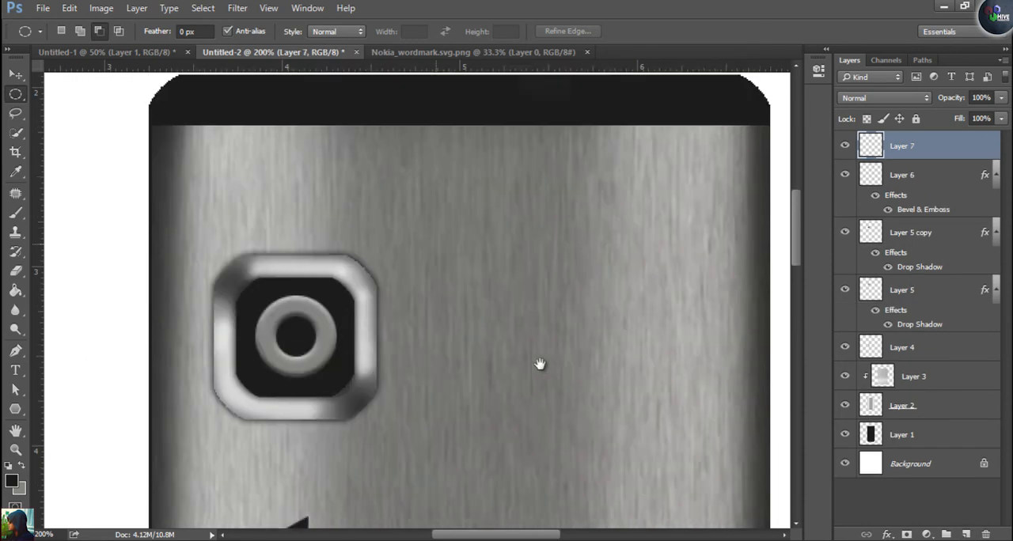
right_click(16, 94)
click(97, 92)
mouse_move(215, 199)
mouse_down()
mouse_move(361, 267)
mouse_move(381, 255)
mouse_move(359, 257)
mouse_move(377, 254)
mouse_move(361, 247)
mouse_up()
Try smoothing the rectangular flash selection with a 20-pixel sample radius
click(202, 8)
key(Right)
key(Down)
key(Return)
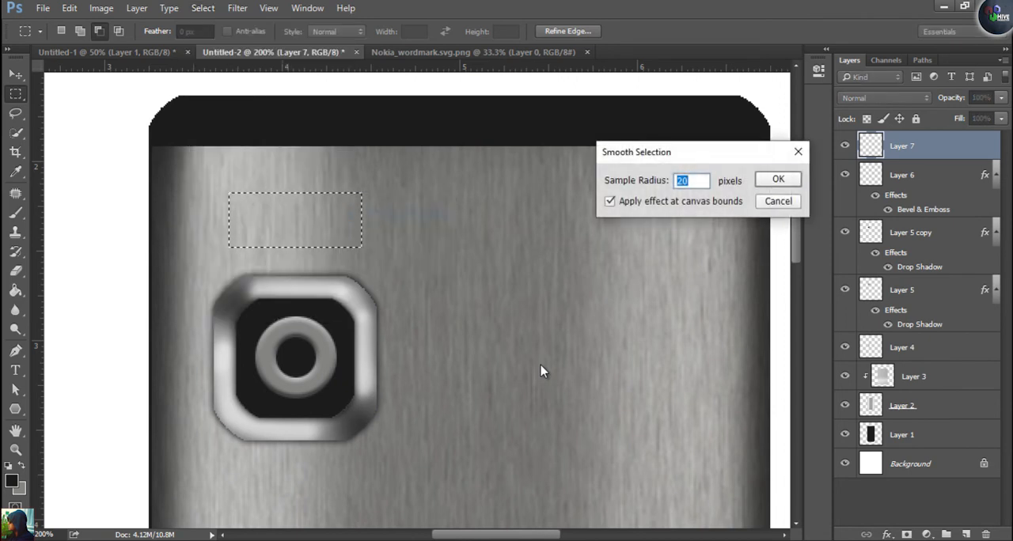
key(Return)
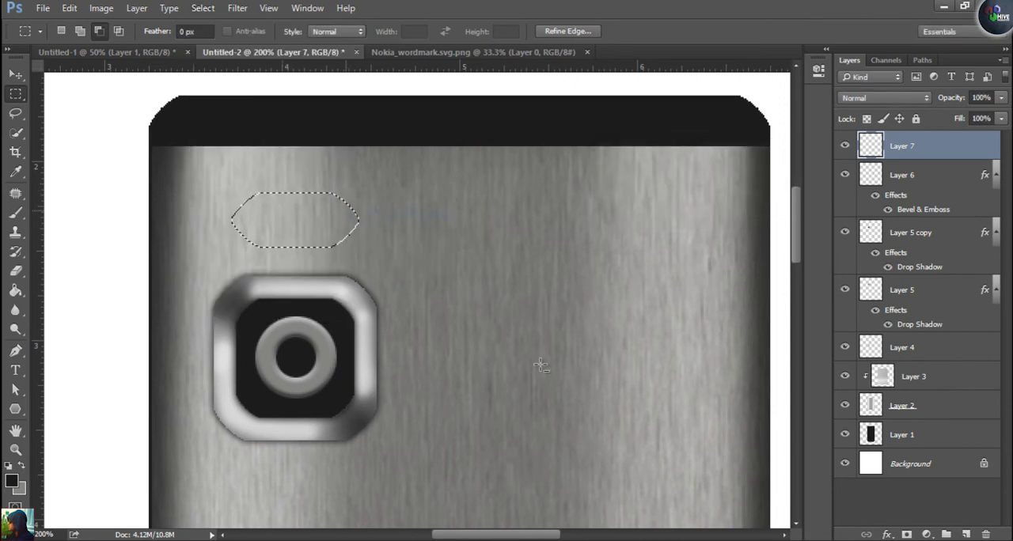
key(ctrl+z)
Smooth the rectangular flash selection with an 8-pixel sample radius
key(alt+s)
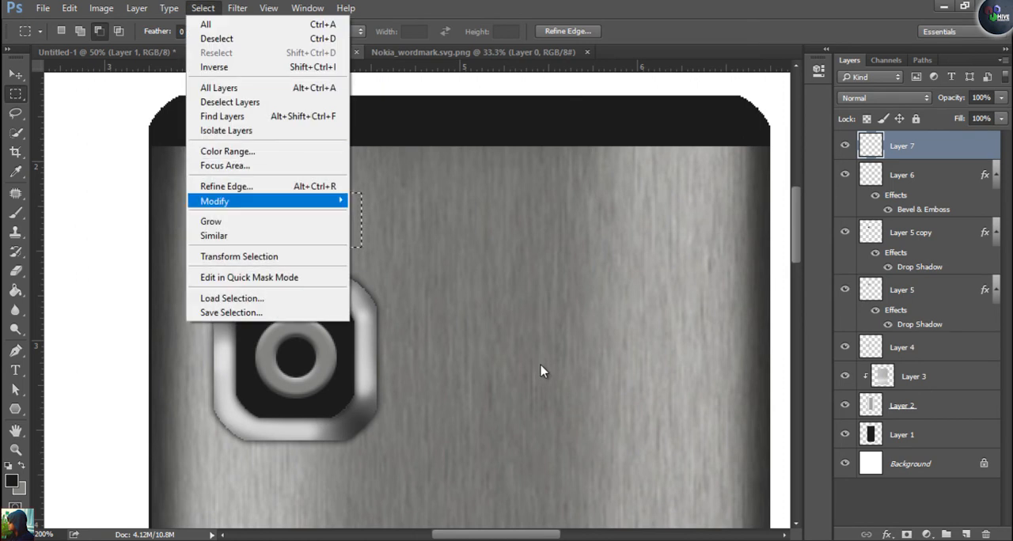
key(Right)
key(Down)
key(Return)
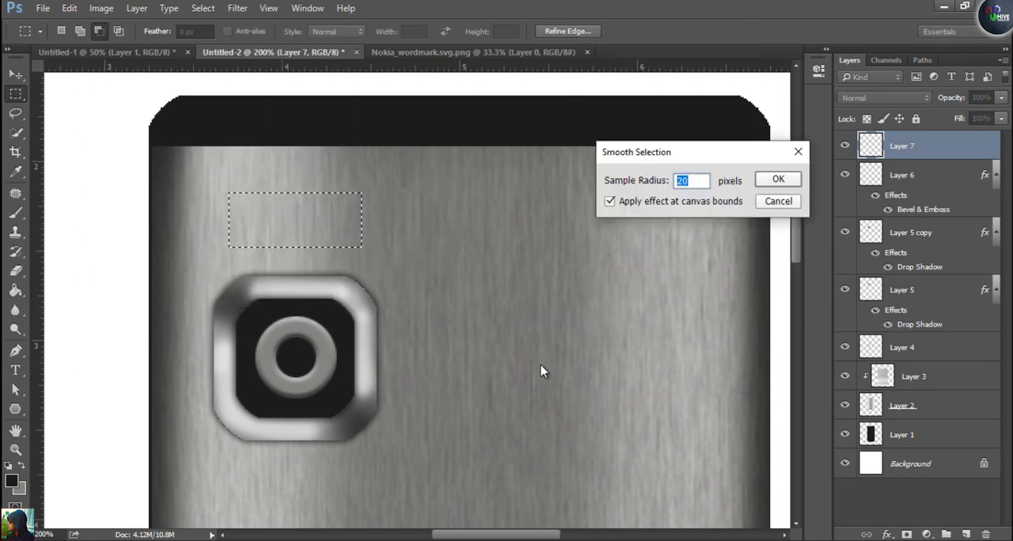
text(8)
key(Return)
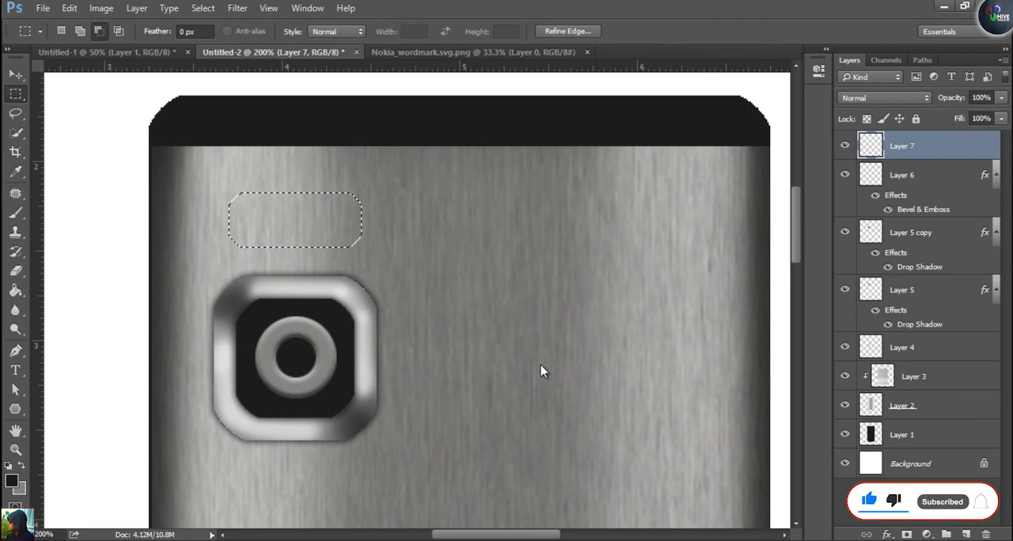
Set the background colour to pale yellow ffffb7, fill the flash selection with it on Layer 7 and deselect
key(n)
text(ffffb7)
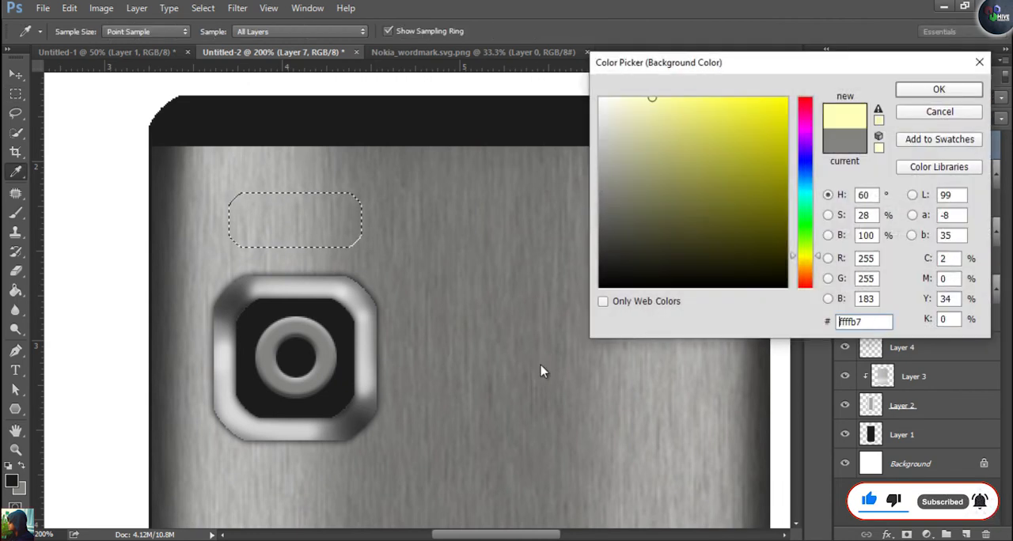
key(Return)
key(ctrl+BackSpace)
key(ctrl+d)
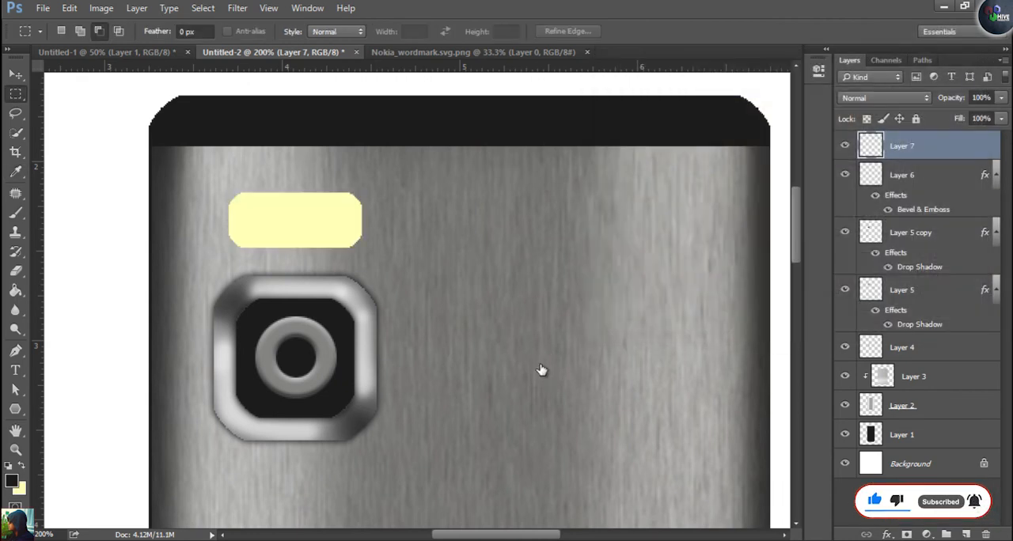
Burn shading along all four edges of the pale yellow flash with the Burn tool's range set to Highlights
key(o)
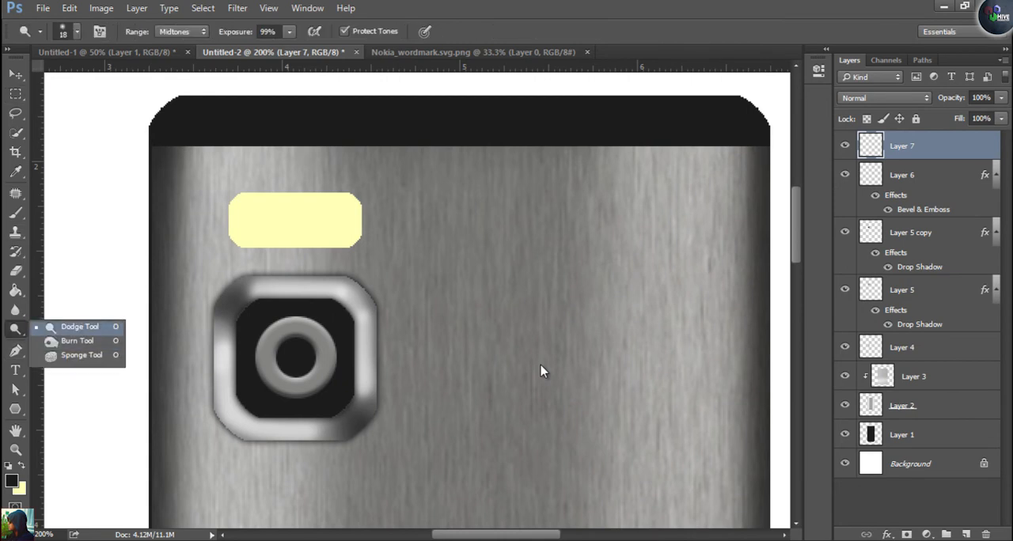
key(Return)
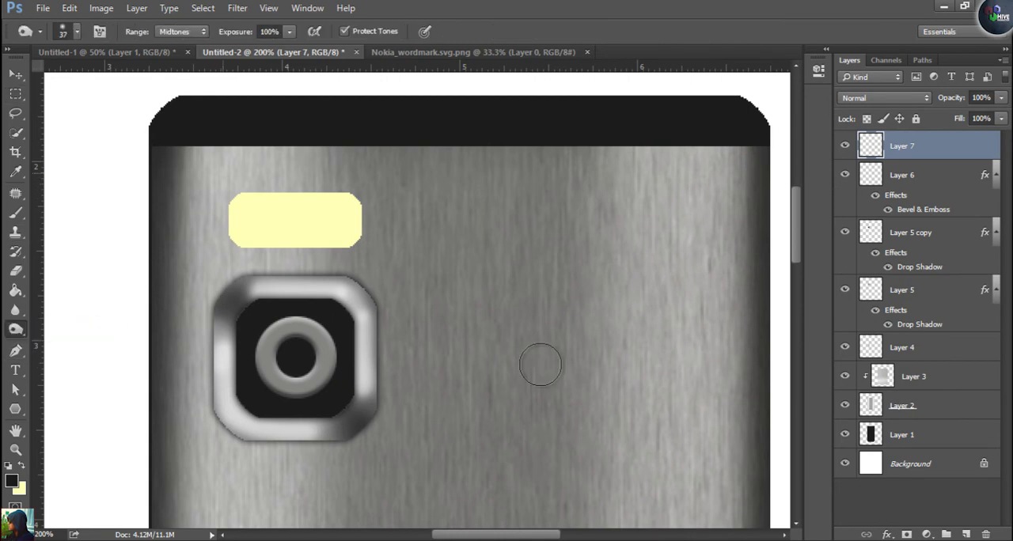
click(182, 31)
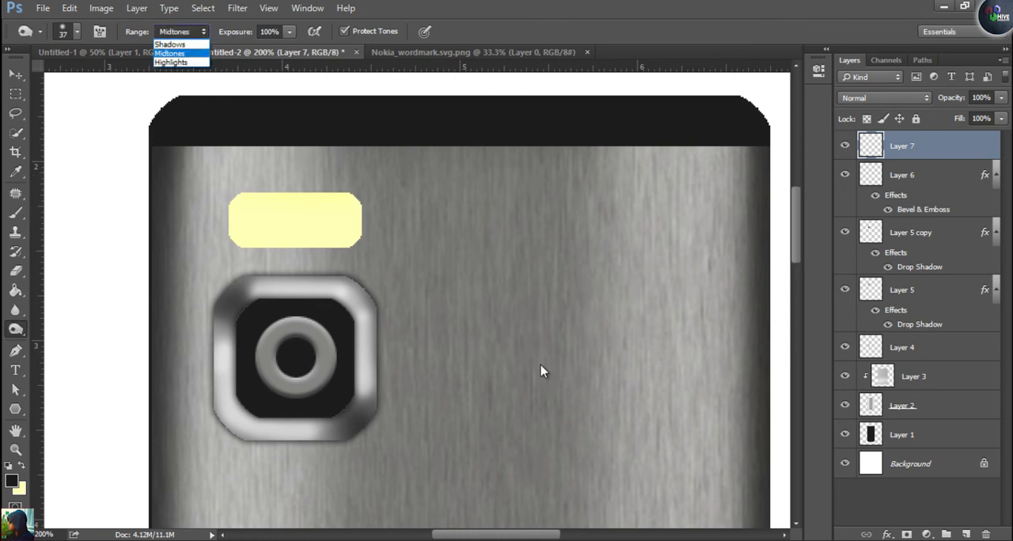
click(171, 62)
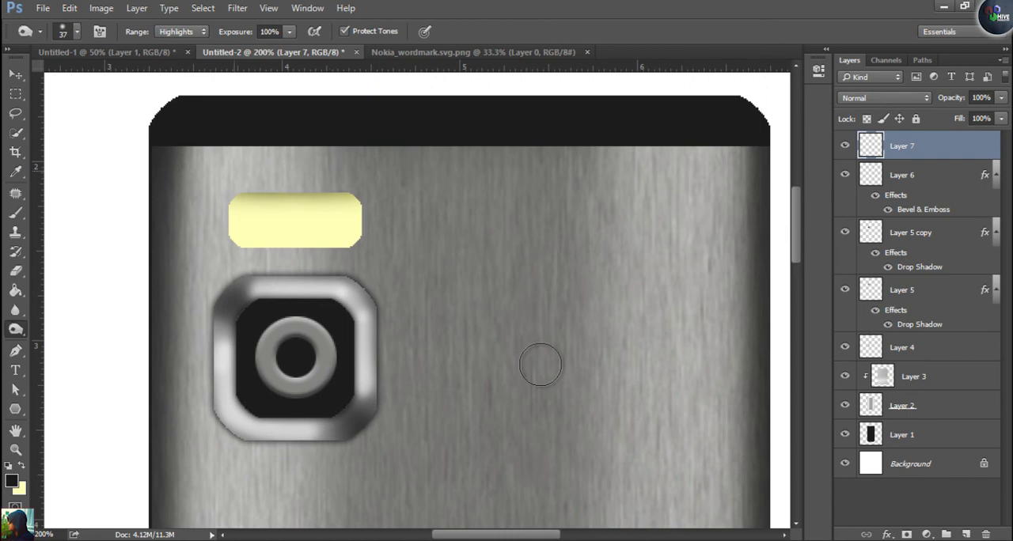
mouse_move(379, 258)
mouse_down()
mouse_move(223, 261)
mouse_move(400, 260)
mouse_move(229, 261)
mouse_up()
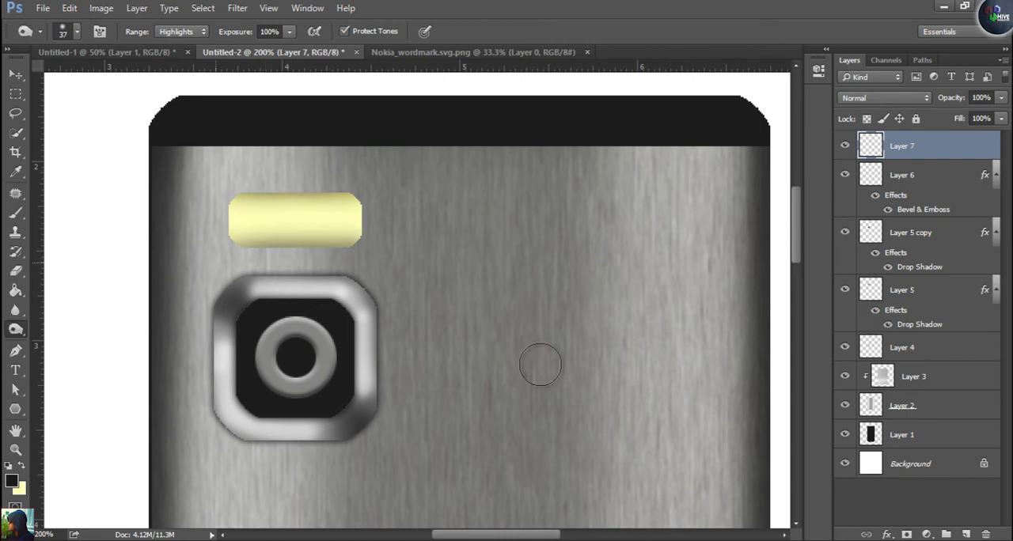
mouse_move(383, 176)
mouse_down()
mouse_move(378, 249)
mouse_move(382, 186)
mouse_up()
drag(382, 186, 381, 252)
drag(220, 175, 221, 252)
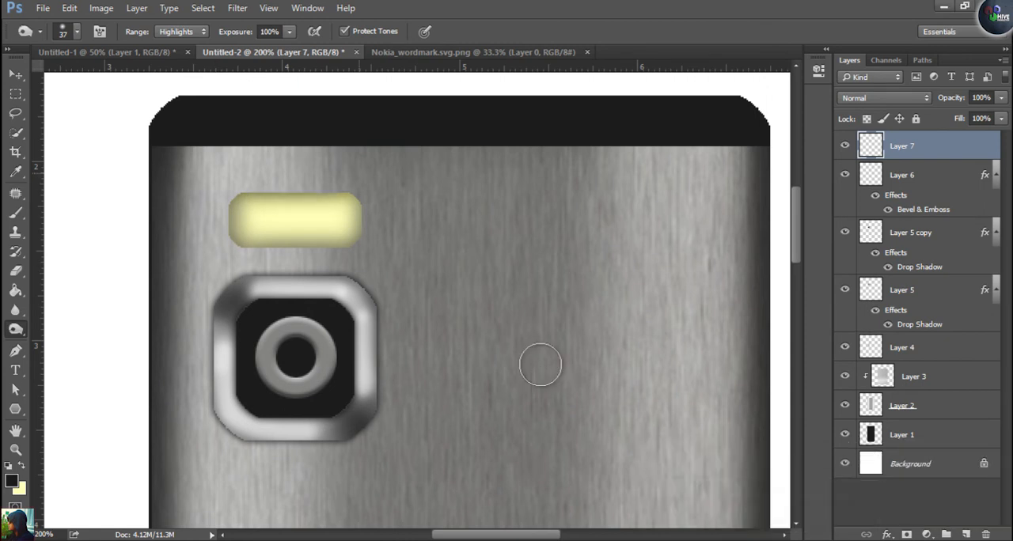
Reduce the Burn brush to 10 px and deepen the shading along the flash's rim
key(bracketleft)
key(bracketleft)
key(bracketleft)
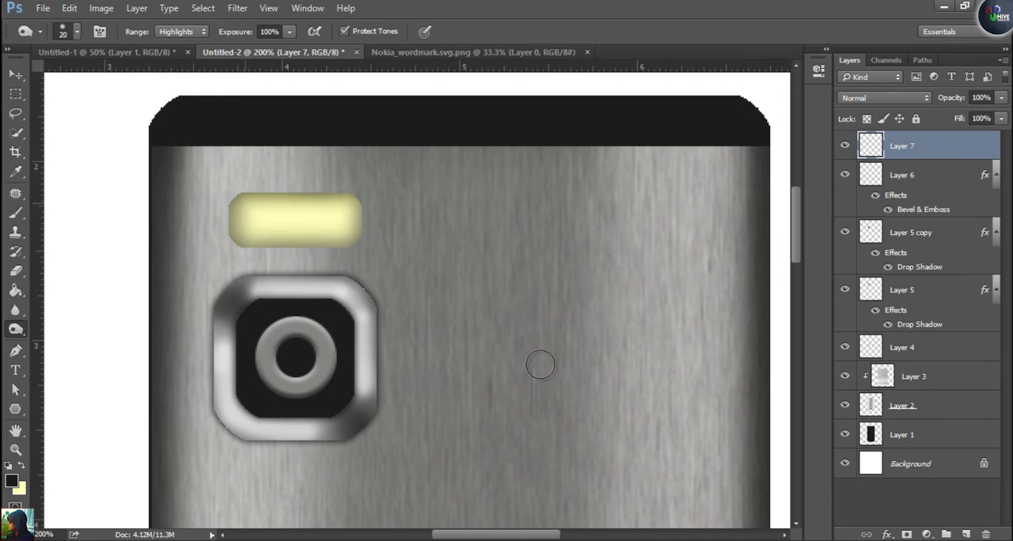
drag(243, 195, 364, 196)
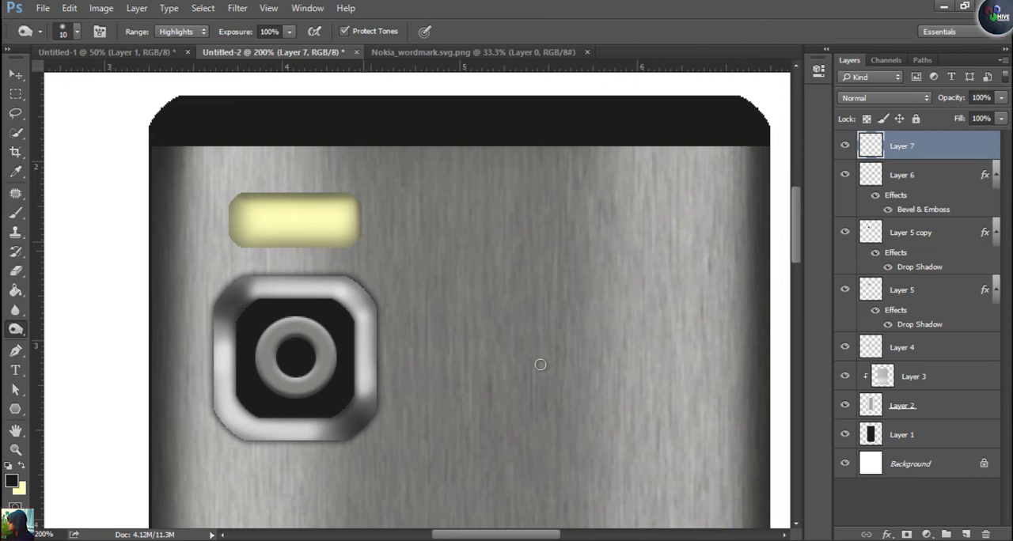
drag(236, 248, 356, 248)
drag(231, 203, 231, 244)
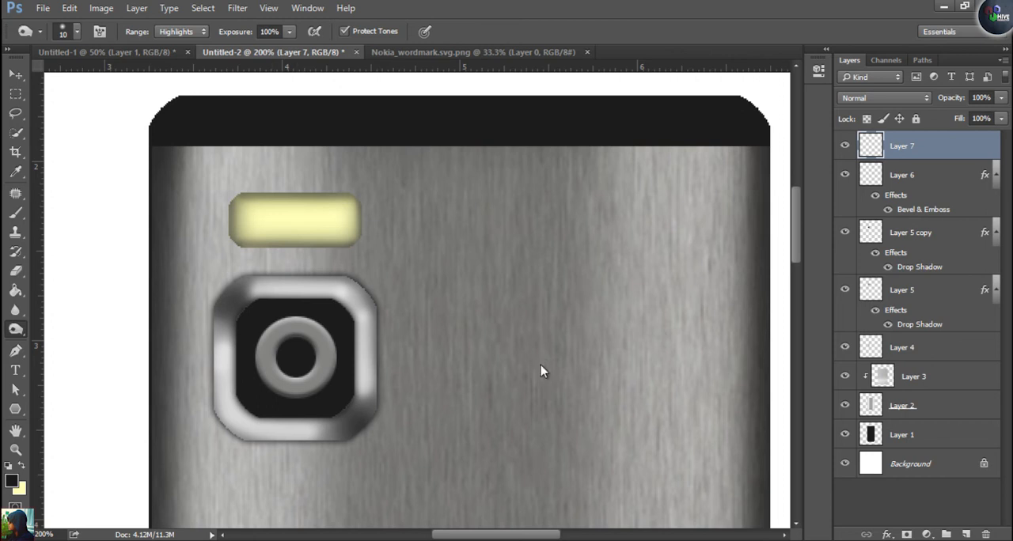
Burn two round dark spots side by side inside the flash with a 40 px brush
key(bracketright)
key(bracketright)
key(bracketright)
click(325, 220)
click(325, 221)
click(324, 221)
click(271, 221)
click(271, 221)
click(271, 221)
Dodge a bright glow into the centre of each dark spot on the flash, enlarging the brush to 25 px
right_click(16, 329)
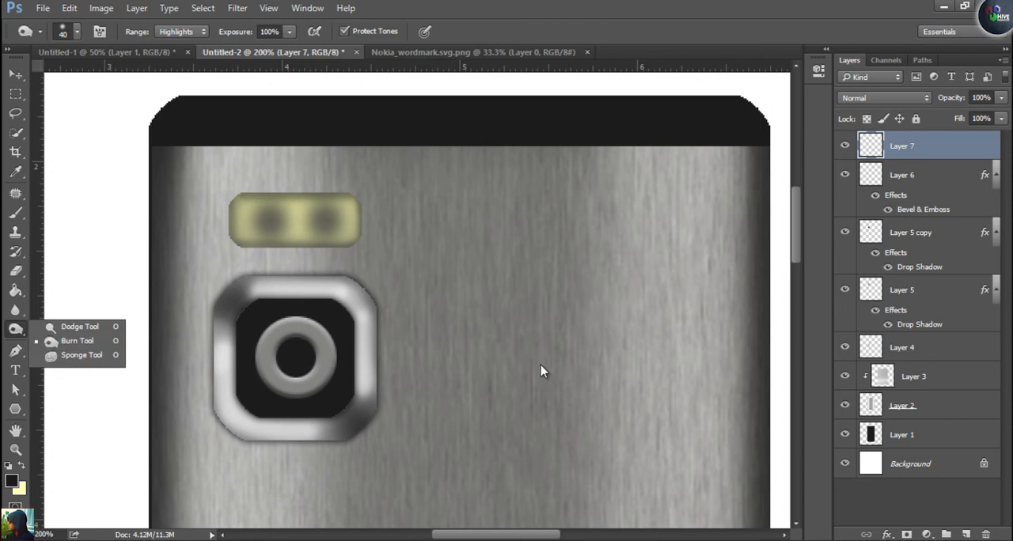
click(78, 327)
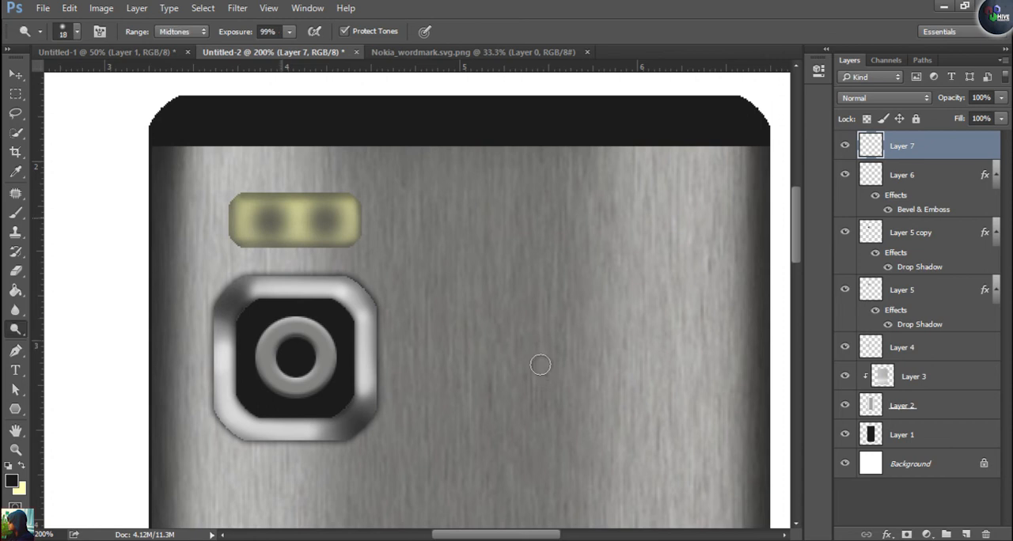
key(bracketleft)
click(270, 218)
click(269, 221)
click(270, 221)
click(328, 217)
click(330, 219)
key(bracketright)
key(bracketright)
key(bracketright)
click(326, 223)
click(327, 221)
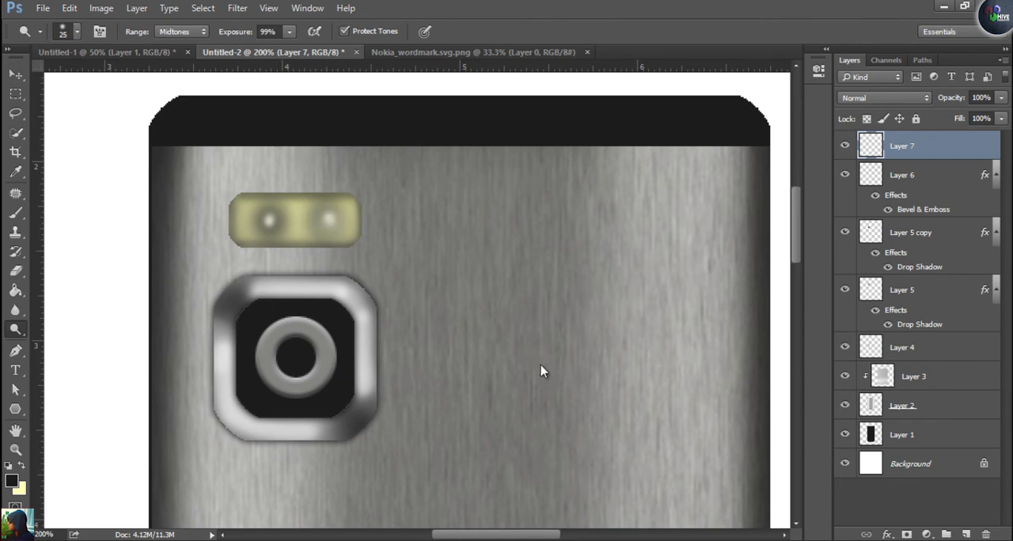
click(267, 214)
click(271, 222)
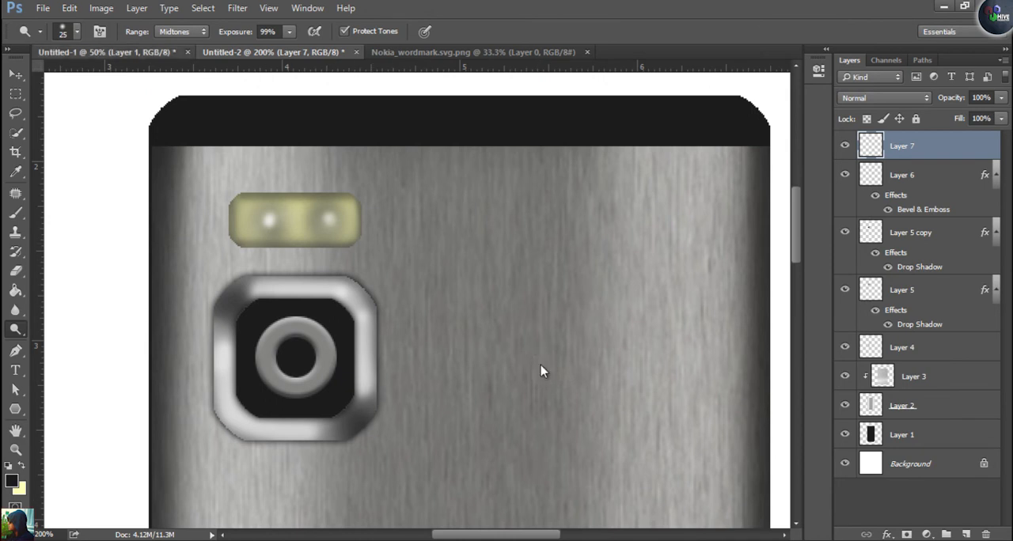
Narrow Layer 1's black body slightly with Free Transform so its sides line up with the metal panel
key(ctrl+shift+Tab)
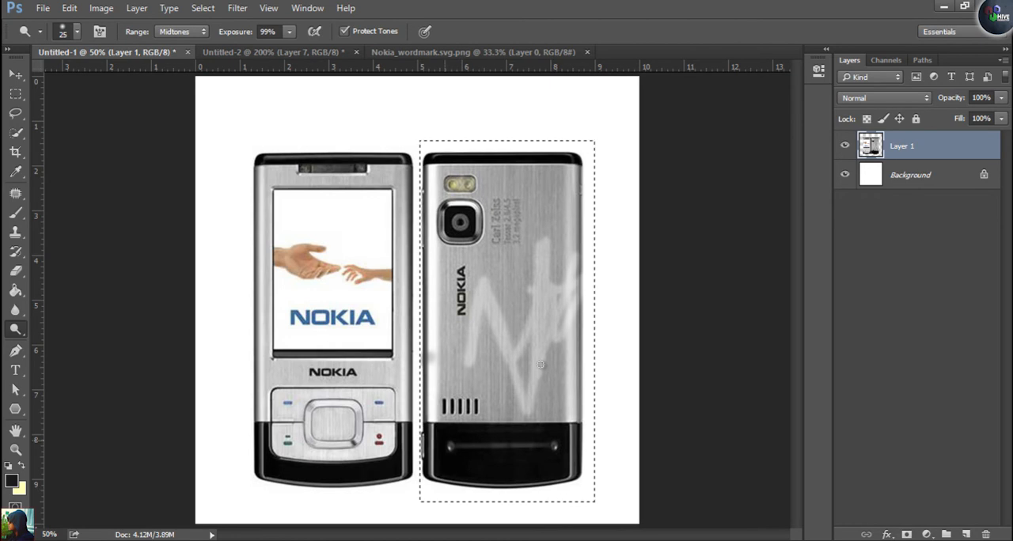
key(ctrl+Tab)
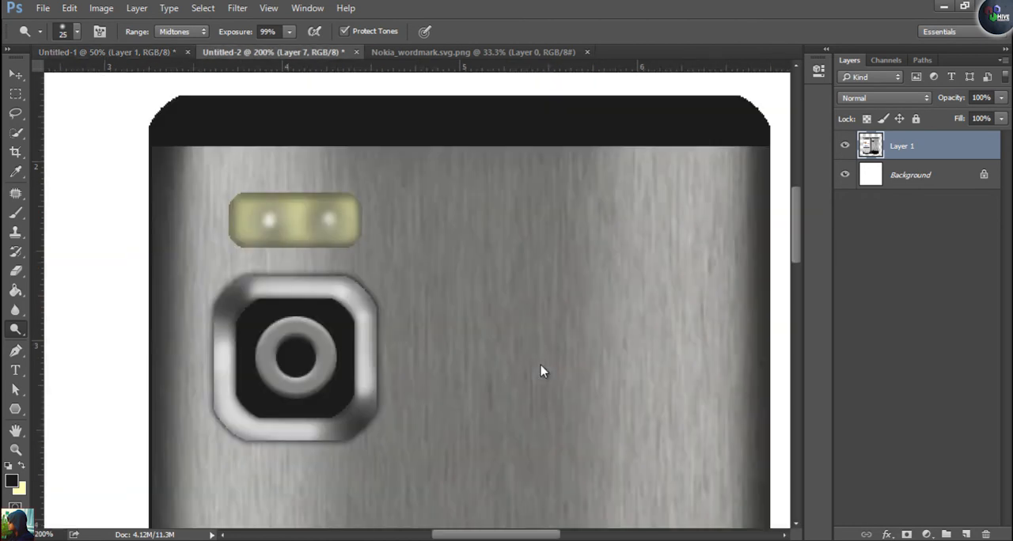
scroll(540, 364, down, 10)
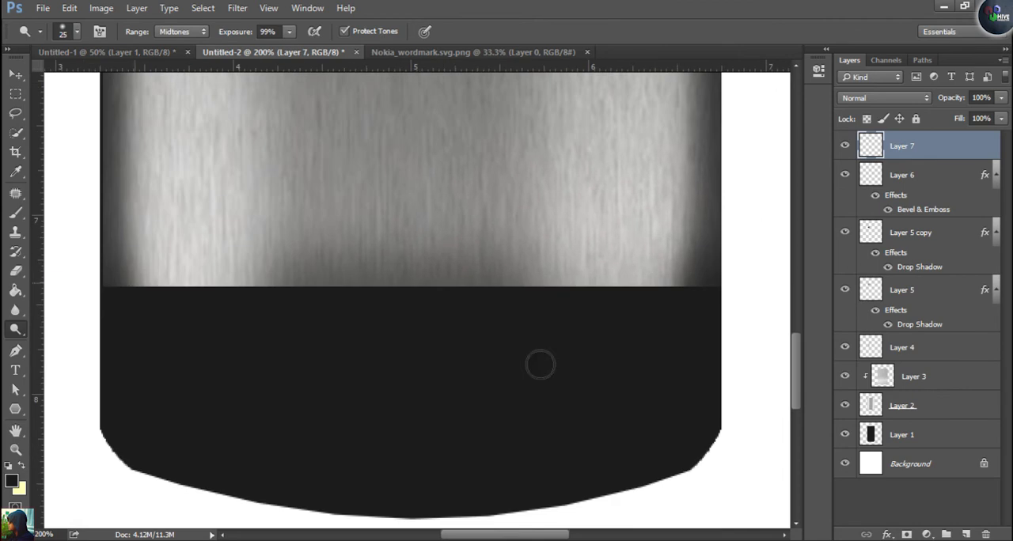
ctrl+click(541, 370)
key(ctrl+t)
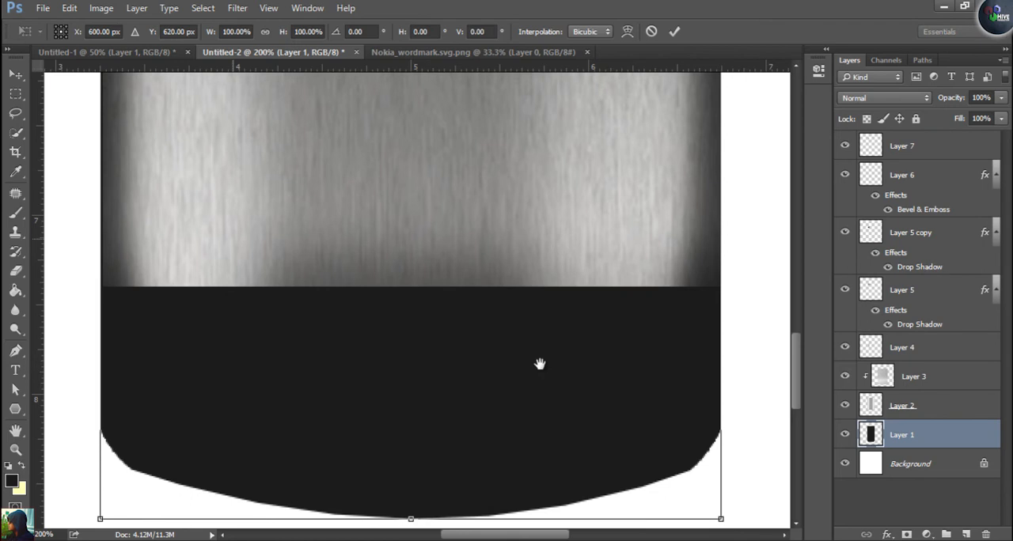
scroll(540, 363, up, 3)
drag(539, 364, 551, 540)
drag(147, 250, 150, 253)
key(Return)
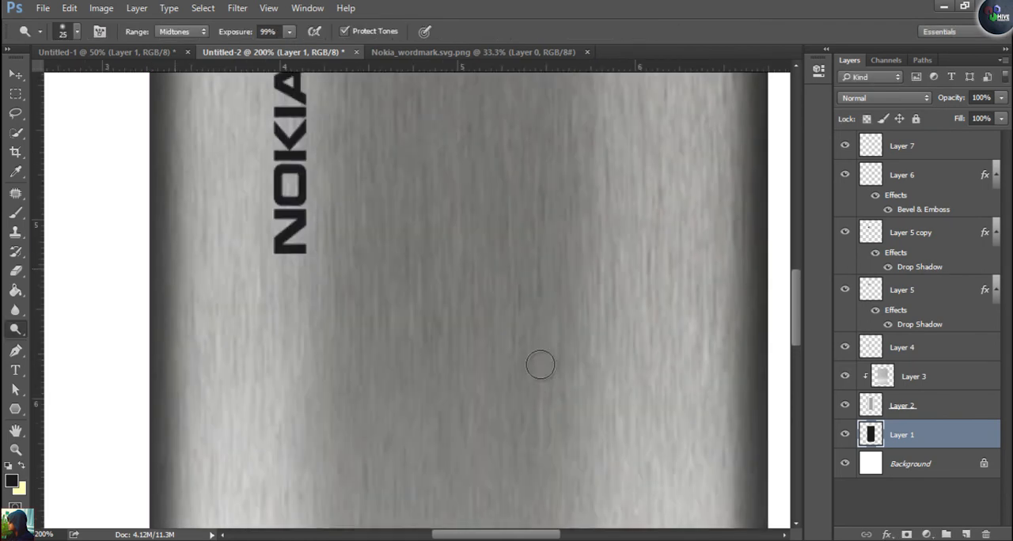
drag(540, 364, 534, 259)
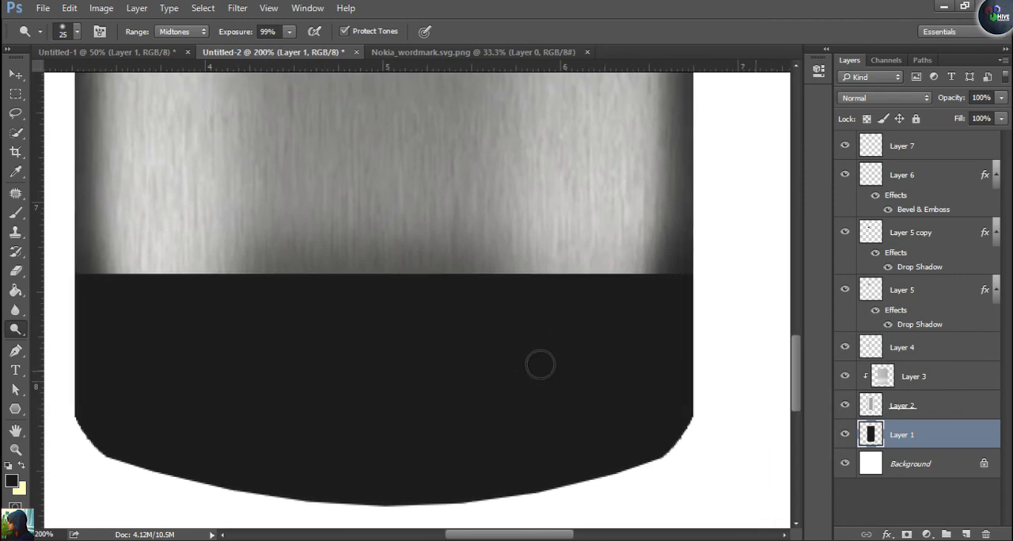
Make pale yellow the foreground colour and test a brush stroke on the black lower section, undoing the stroke
key(b)
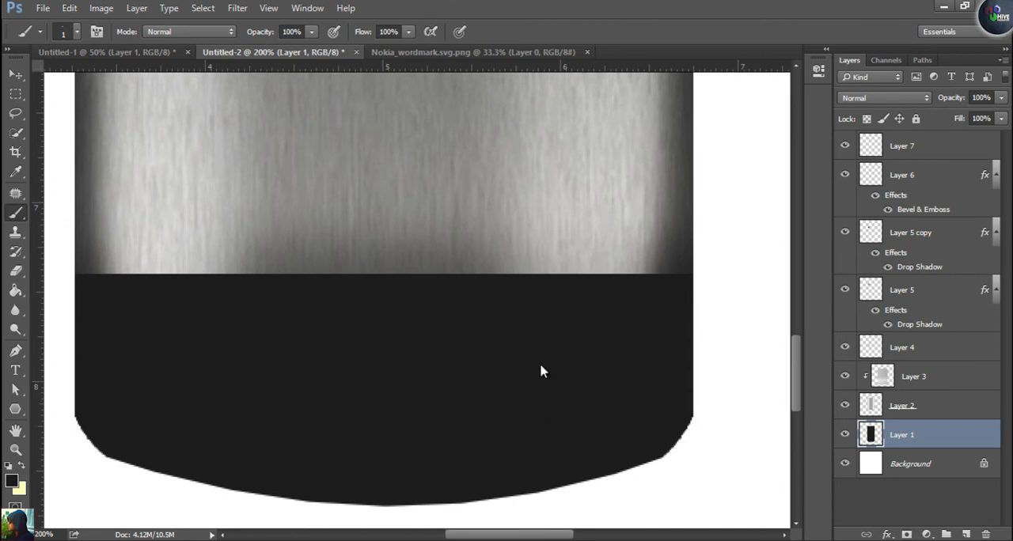
key(x)
drag(214, 362, 250, 417)
key(ctrl+z)
Draw an open pen path just inside the black lower section's outline, with straight sides and a curved bottom
key(p)
key(ctrl+minus)
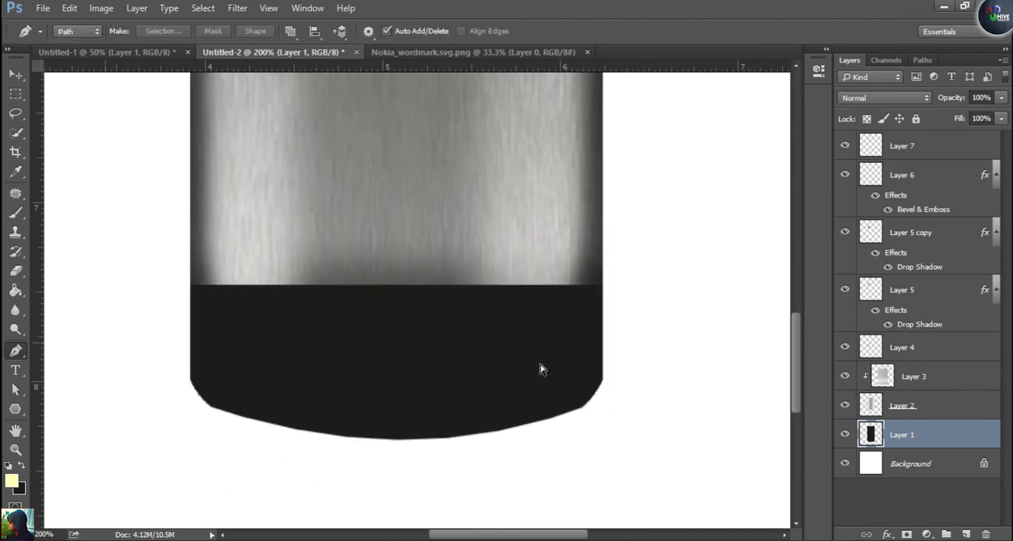
click(254, 287)
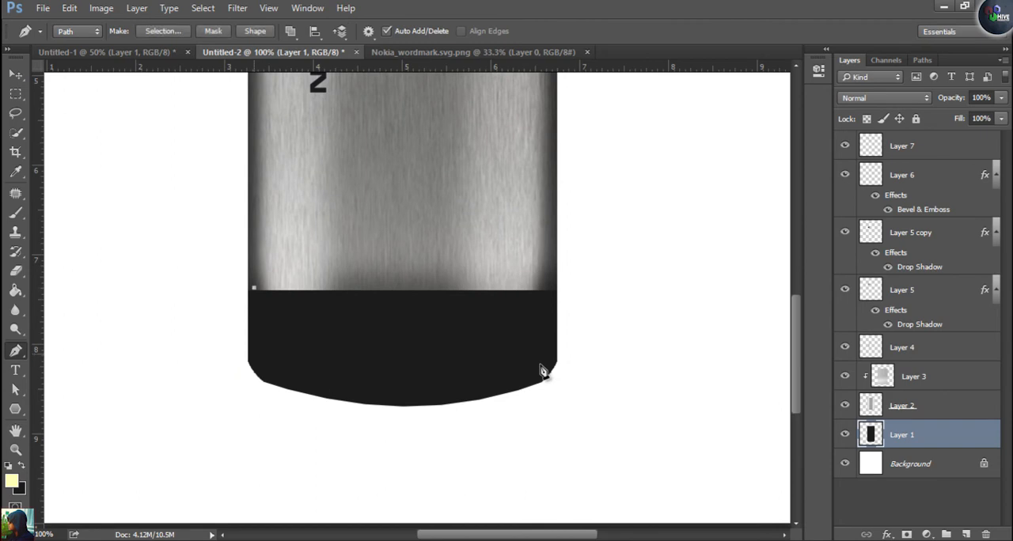
click(254, 360)
drag(405, 397, 523, 397)
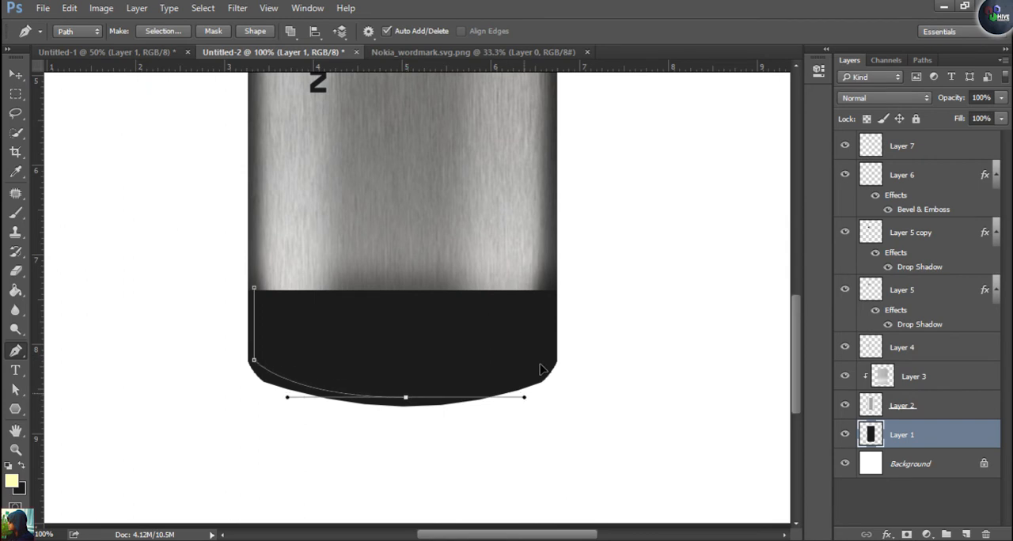
click(549, 362)
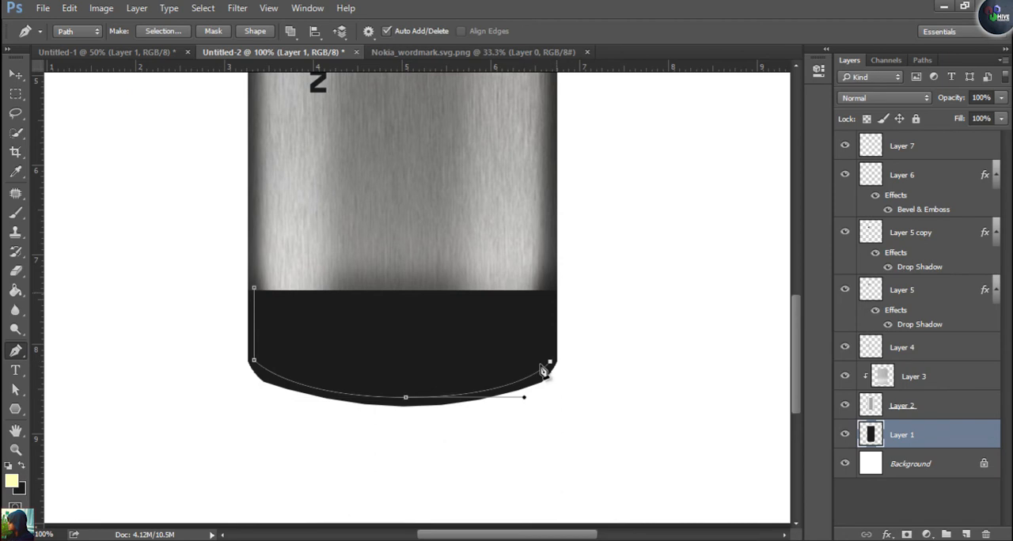
click(550, 287)
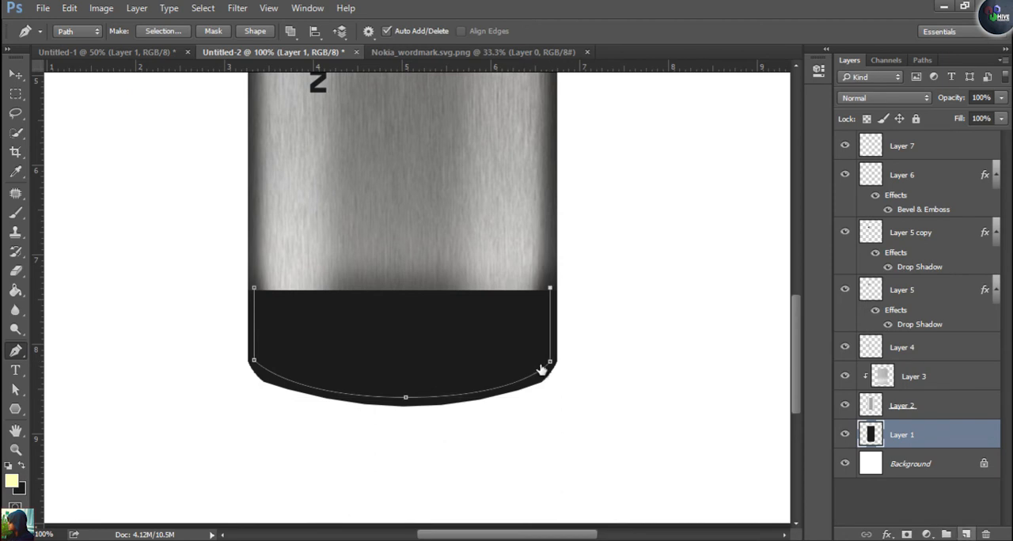
Add a new layer above Layer 1, stroke the path in pale yellow and clear the path and selection
key(ctrl+shift+alt+n)
right_click(541, 369)
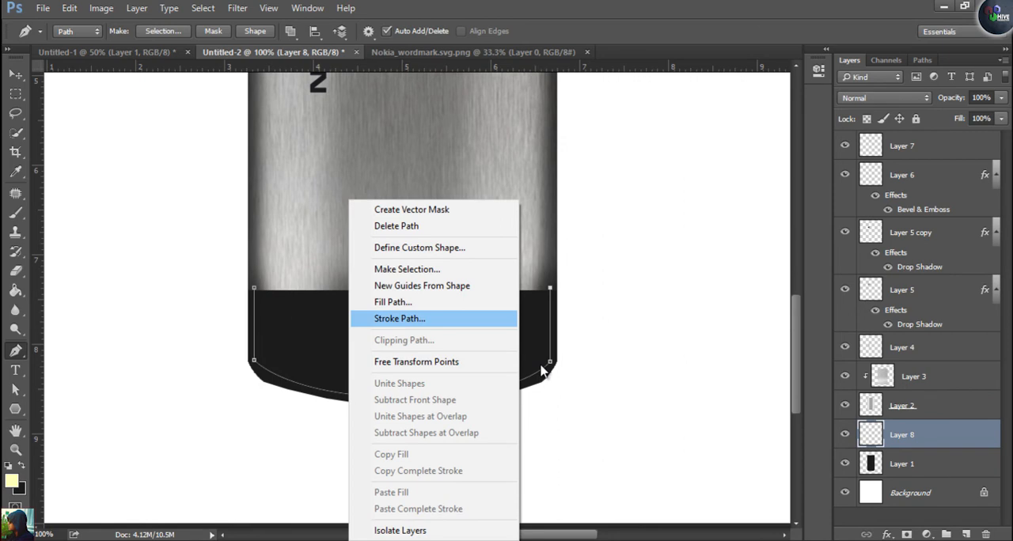
key(Return)
key(Return)
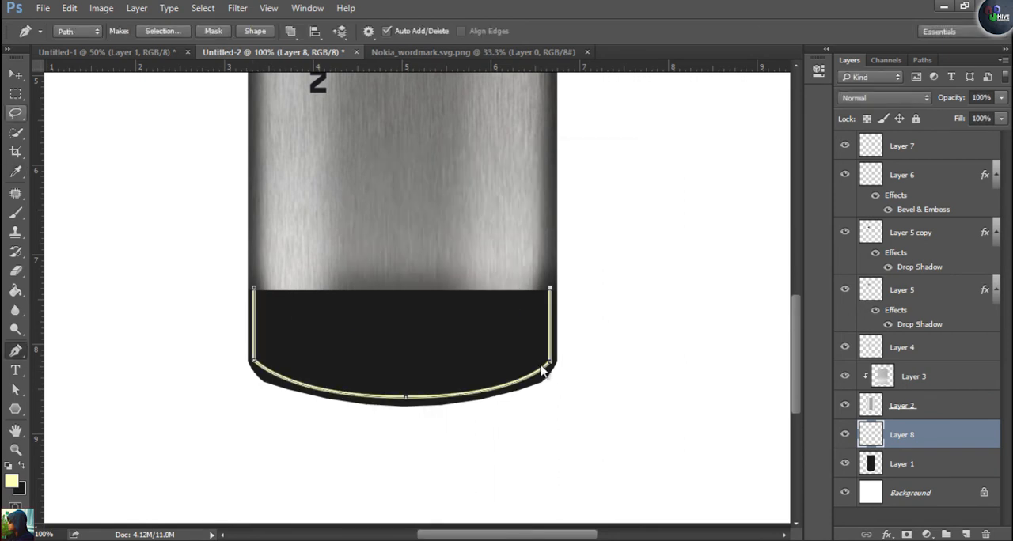
key(v)
key(ctrl+Return)
key(ctrl+d)
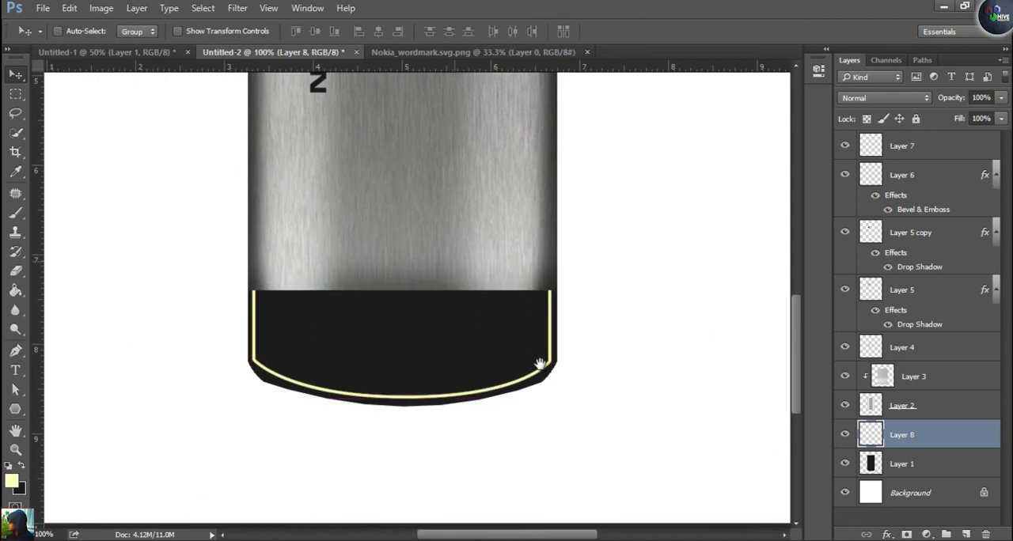
Try dodging a horizontal highlight streak across the black lower section on Layer 1, using the Shadows range, and undo it
scroll(544, 371, up, 3)
key(ctrl+shift+Tab)
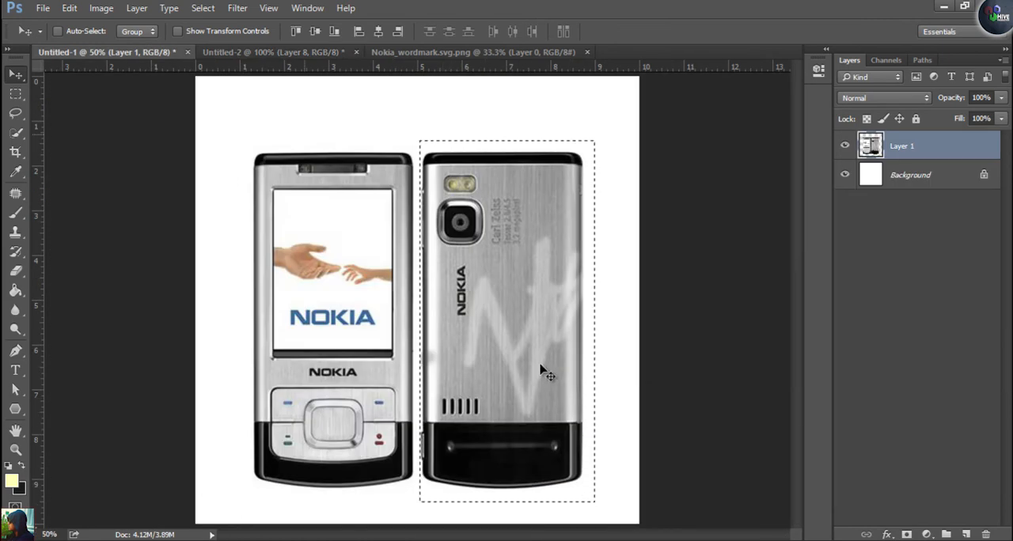
key(ctrl+Tab)
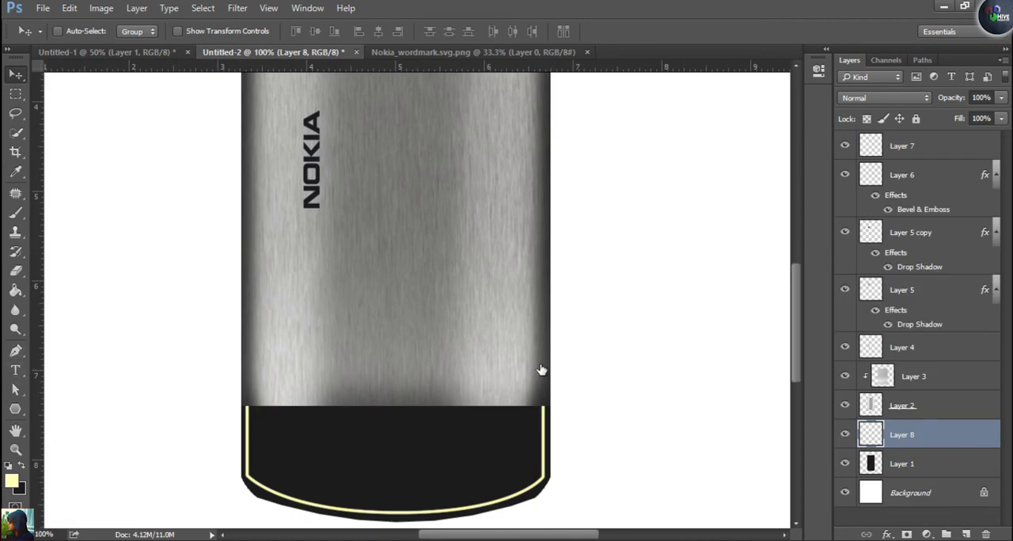
key(alt+bracketleft)
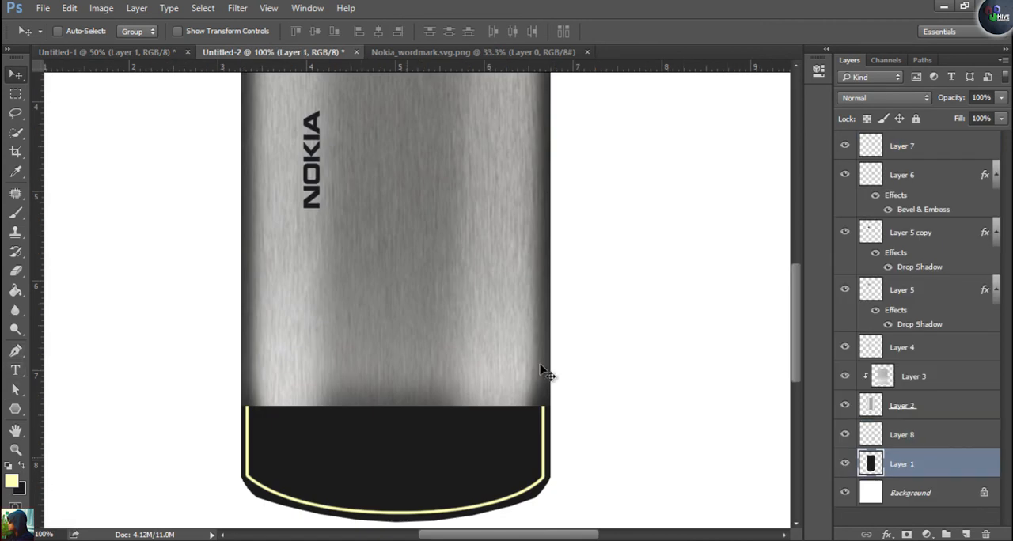
key(o)
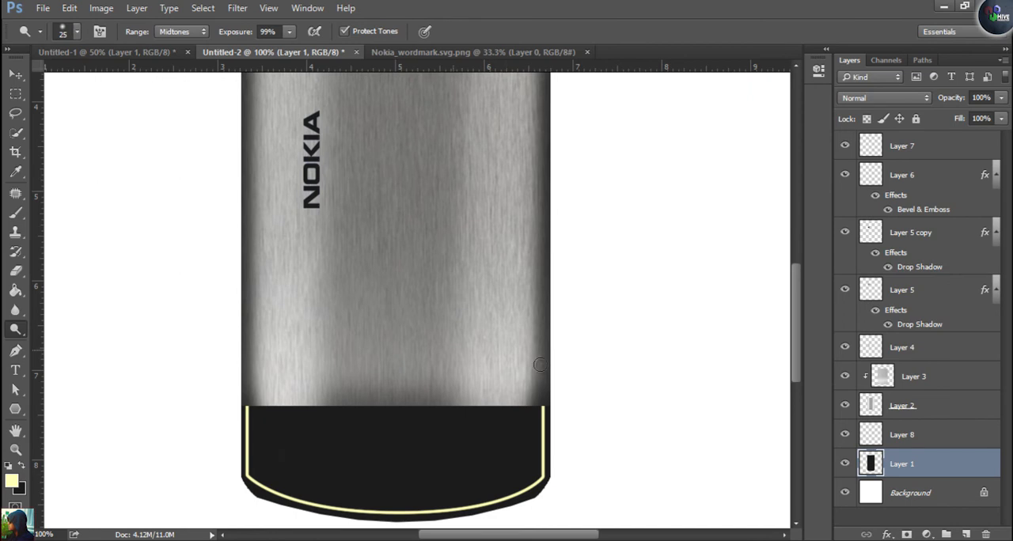
click(182, 32)
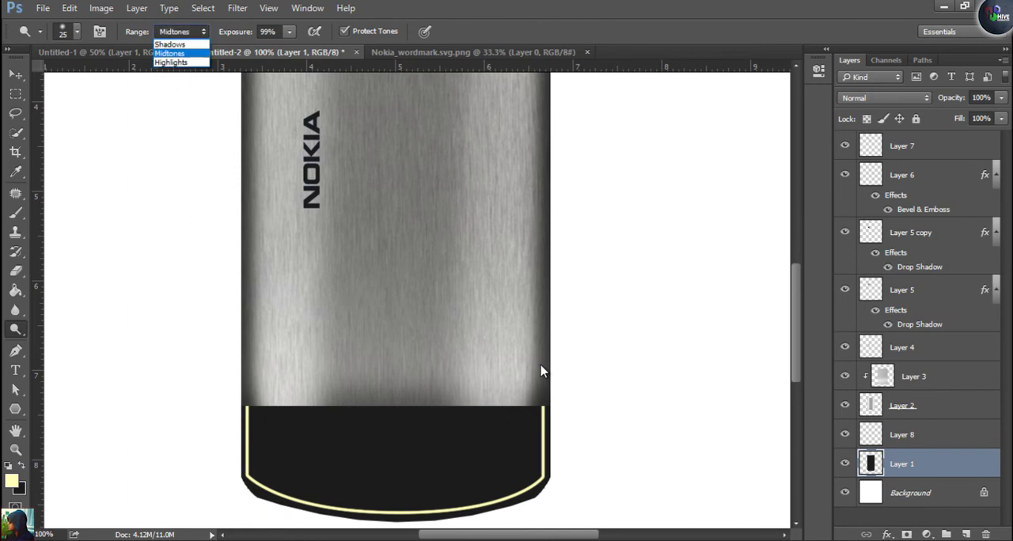
click(169, 44)
mouse_move(324, 452)
mouse_down()
mouse_move(481, 452)
mouse_move(342, 452)
mouse_up()
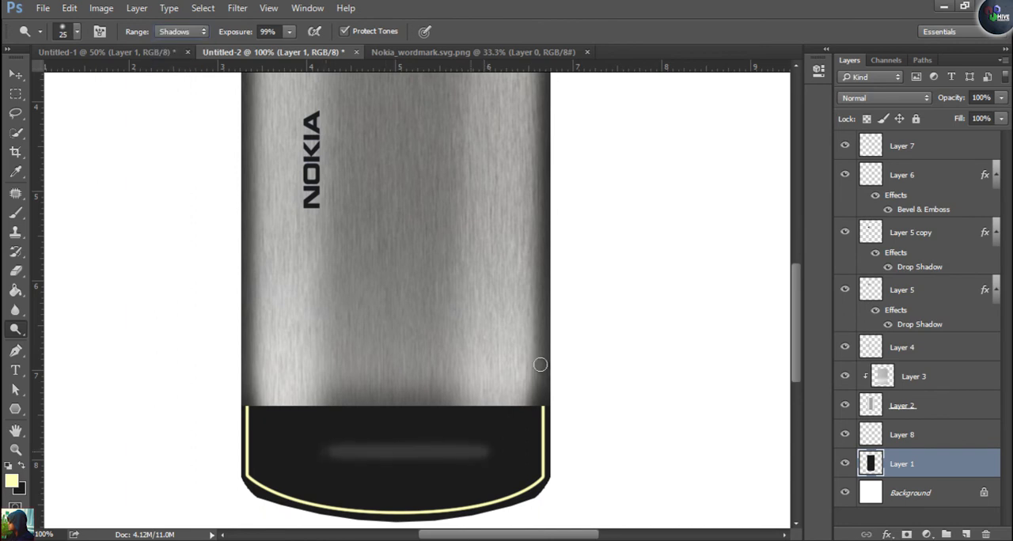
key(ctrl+alt+z)
key(ctrl+alt+z)
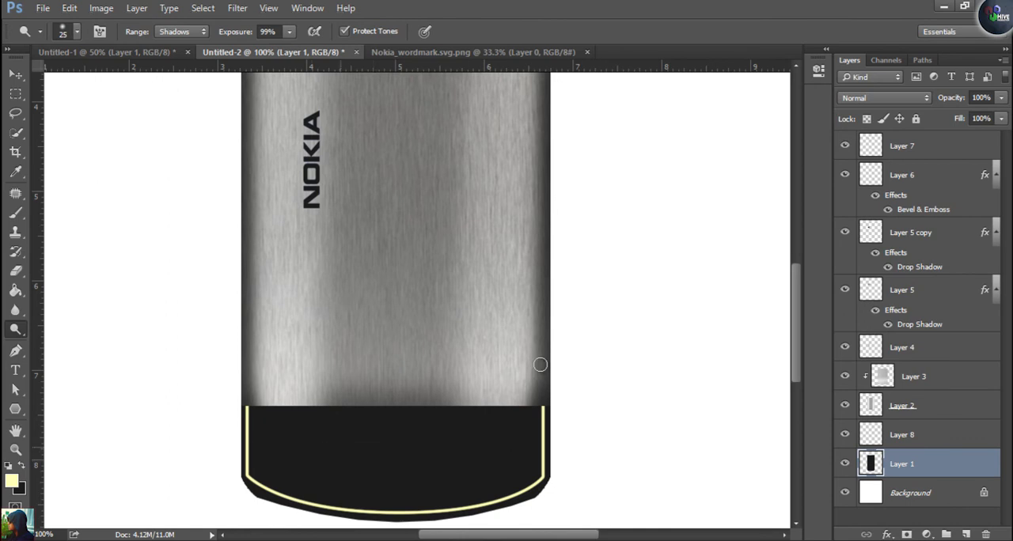
Dodge a thin, straight horizontal highlight streak across the upper part of the black lower section with a 15 px brush
key(bracketleft)
shift+click(495, 431)
shift+click(301, 433)
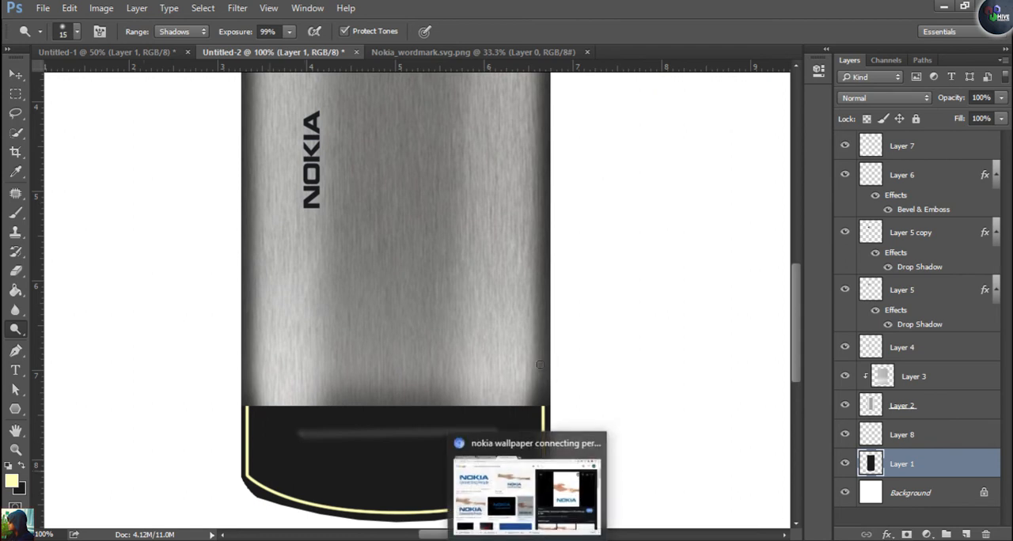
Dodge glowing spots at both ends of the highlight streak, using a 70 px brush for the soft halo and 25 px for the bright centre
key(bracketright)
key(bracketright)
key(bracketright)
key(bracketright)
key(bracketright)
key(bracketright)
key(bracketright)
key(bracketright)
key(bracketright)
key(bracketright)
key(bracketright)
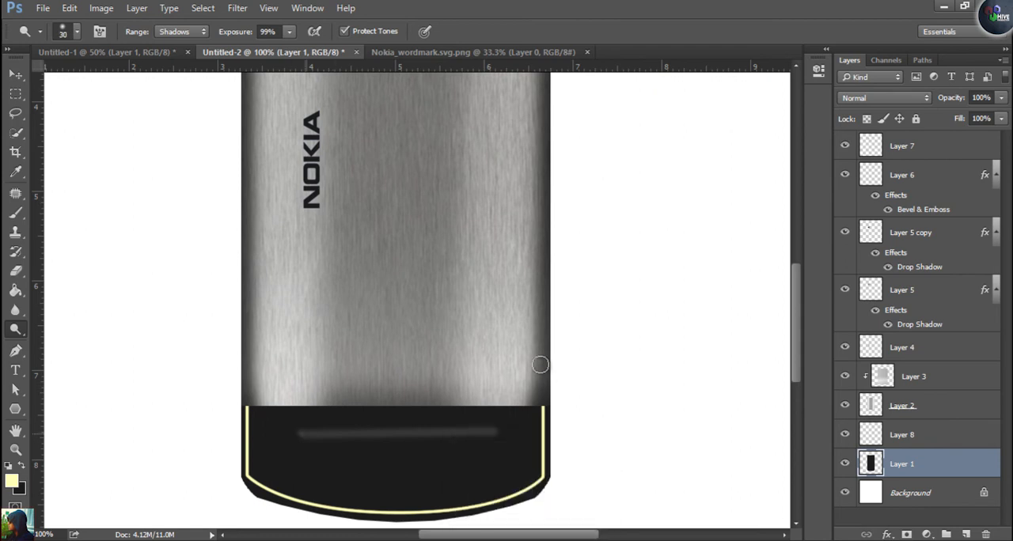
click(300, 434)
click(494, 432)
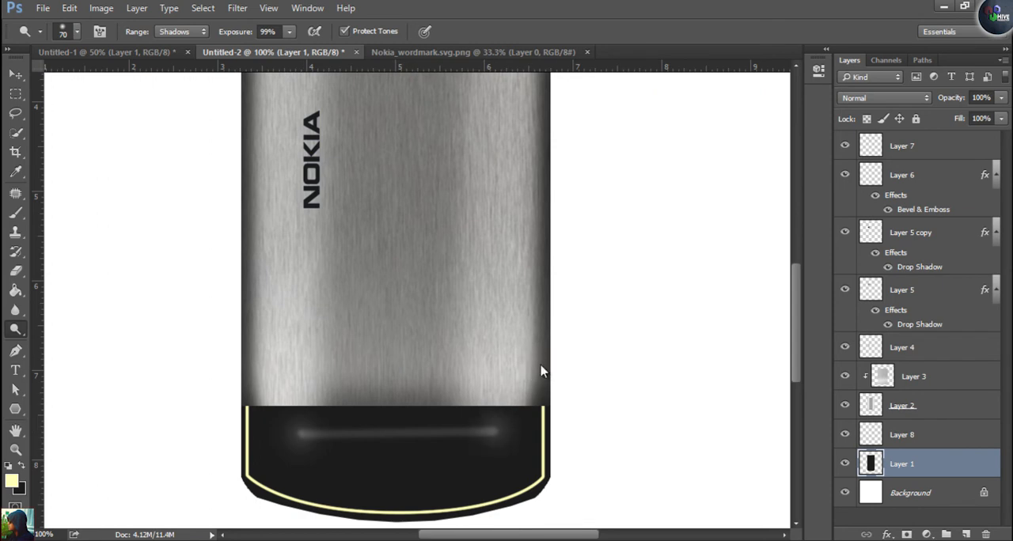
key(bracketleft)
key(bracketleft)
key(bracketleft)
key(bracketleft)
key(bracketleft)
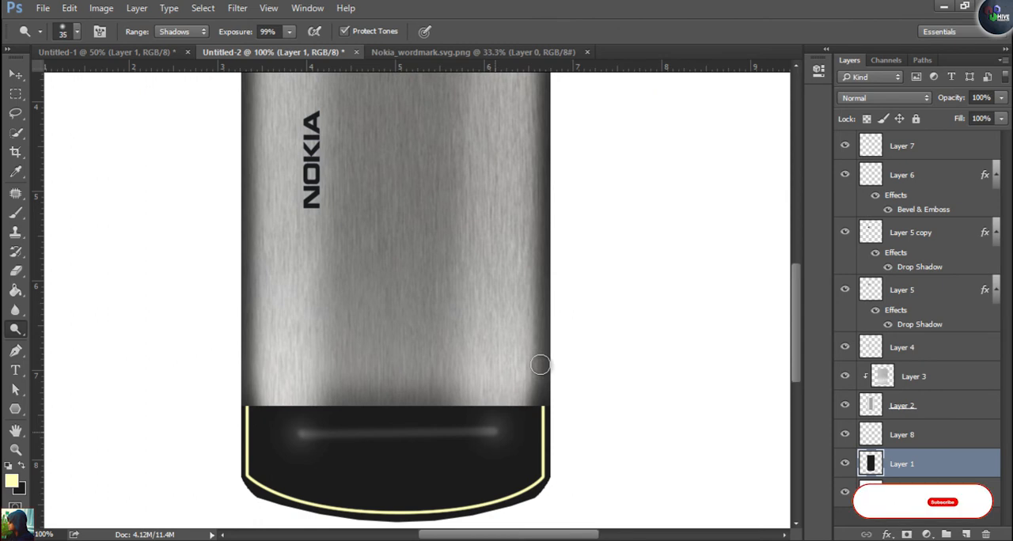
key(bracketleft)
key(bracketleft)
click(494, 432)
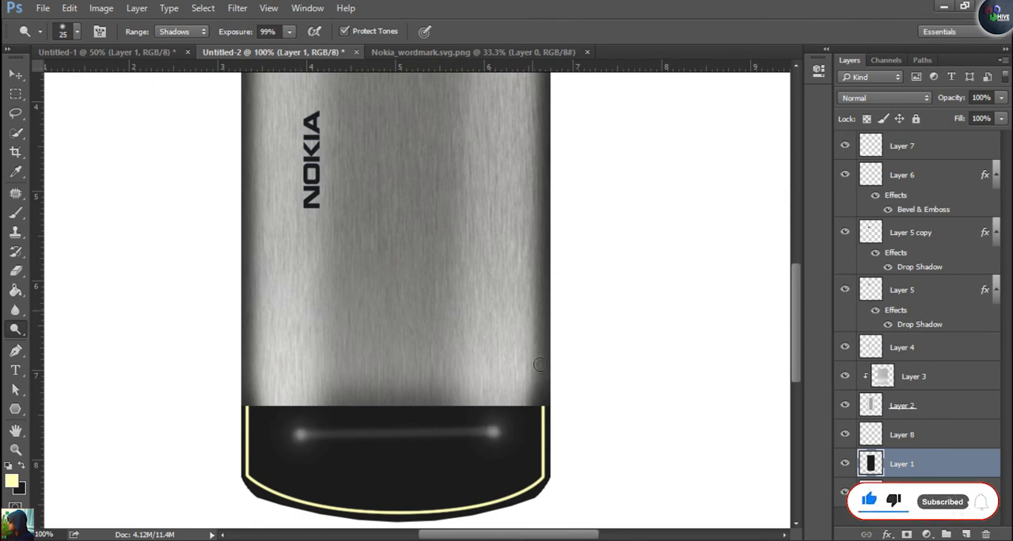
Add a new layer on top and fill a small upright rectangle with the near-black background colour just above the black section's left end, then deselect
key(m)
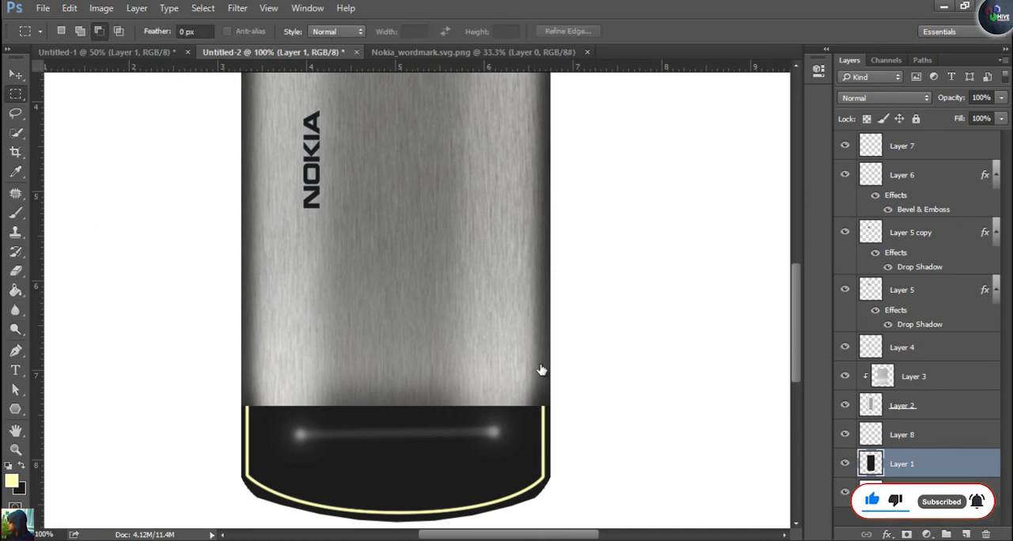
key(alt+period)
key(ctrl+shift+alt+n)
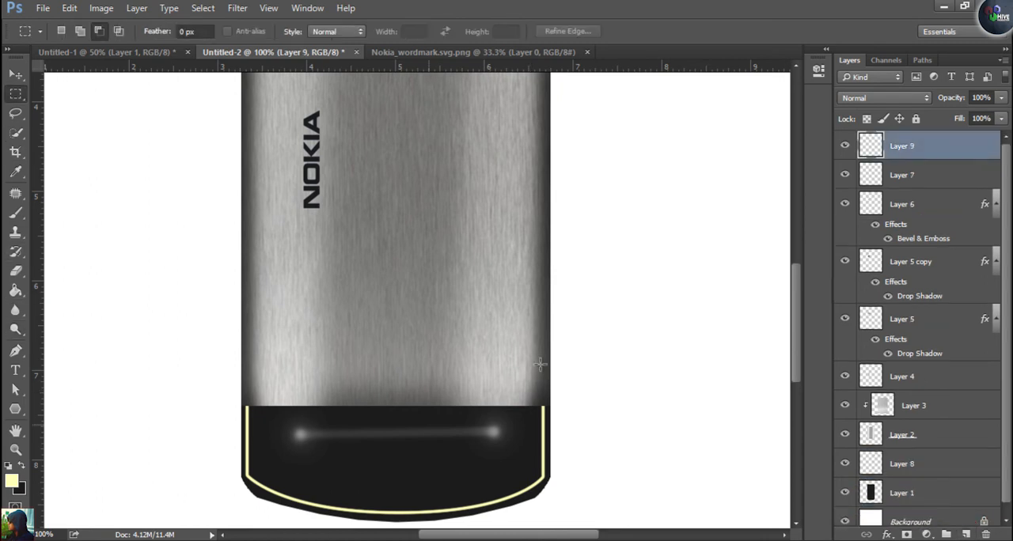
drag(266, 375, 271, 390)
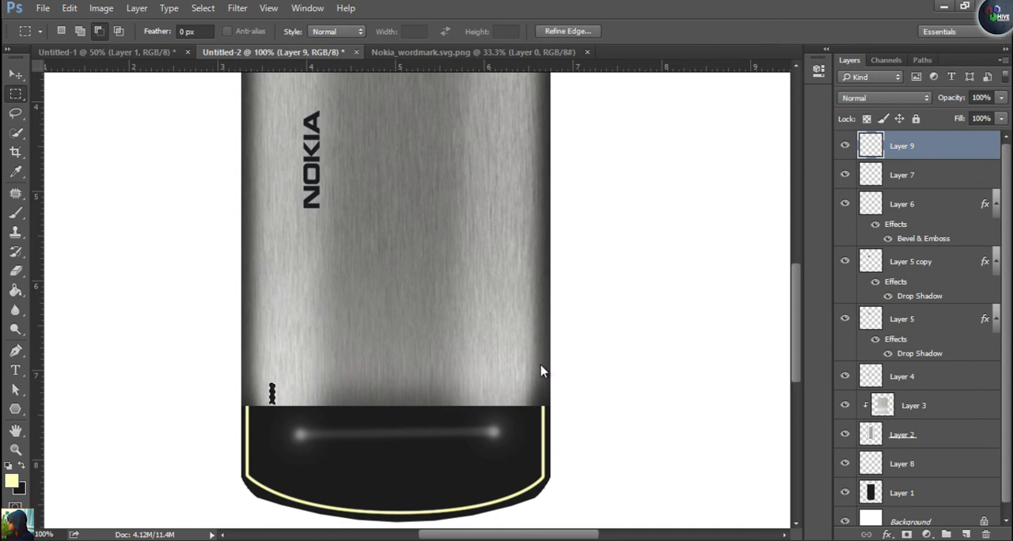
key(ctrl+BackSpace)
key(ctrl+d)
key(v)
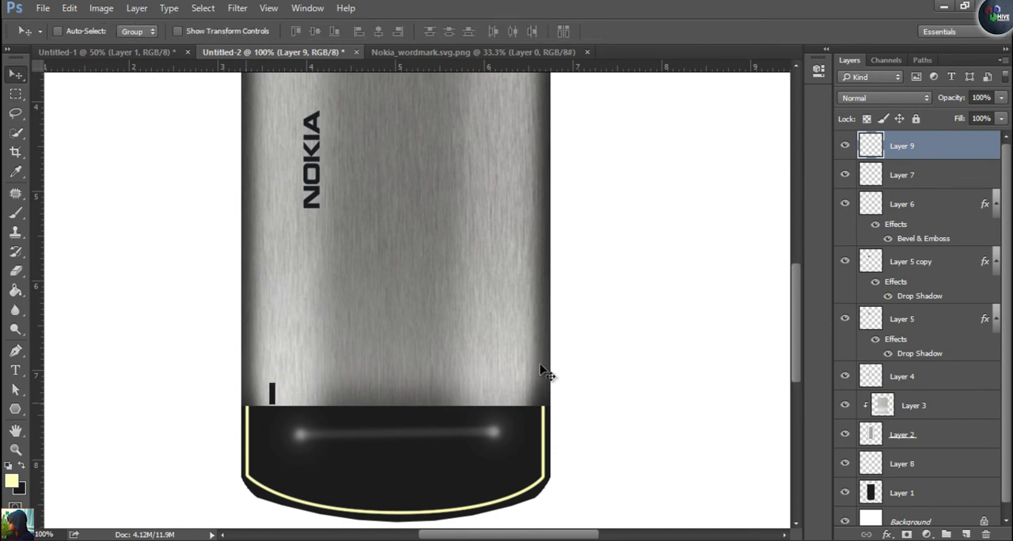
Duplicate the small black bar four times to the right, forming an evenly spaced row of five speaker slots
drag(273, 395, 328, 390)
ctrl+click(914, 174)
key(Left)
key(Left)
key(Left)
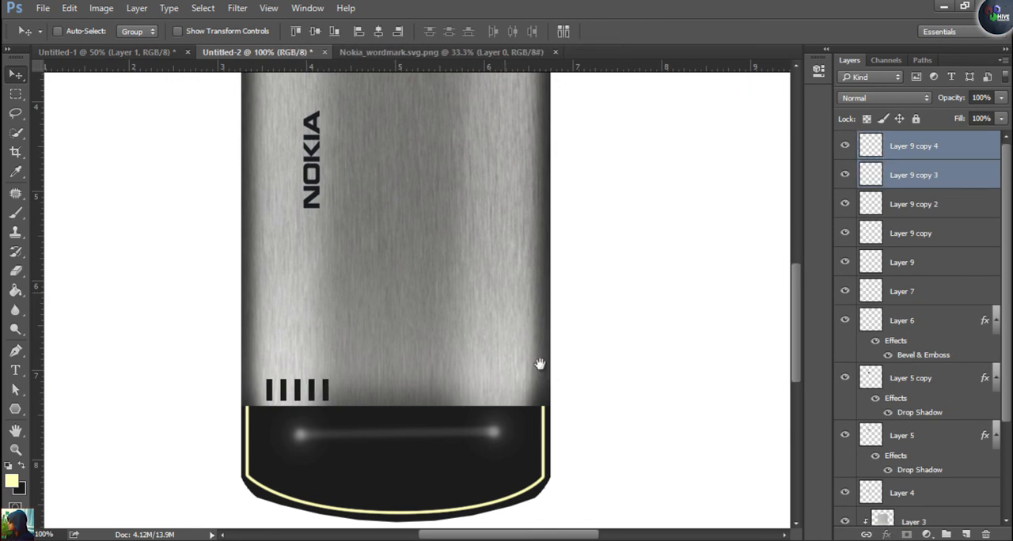
Check the reference phone's back in Untitled-1, then add the two-line text "NOKIA 6500" and "Color Phone" on the brushed-metal panel in Untitled-2
scroll(546, 372, up, 5)
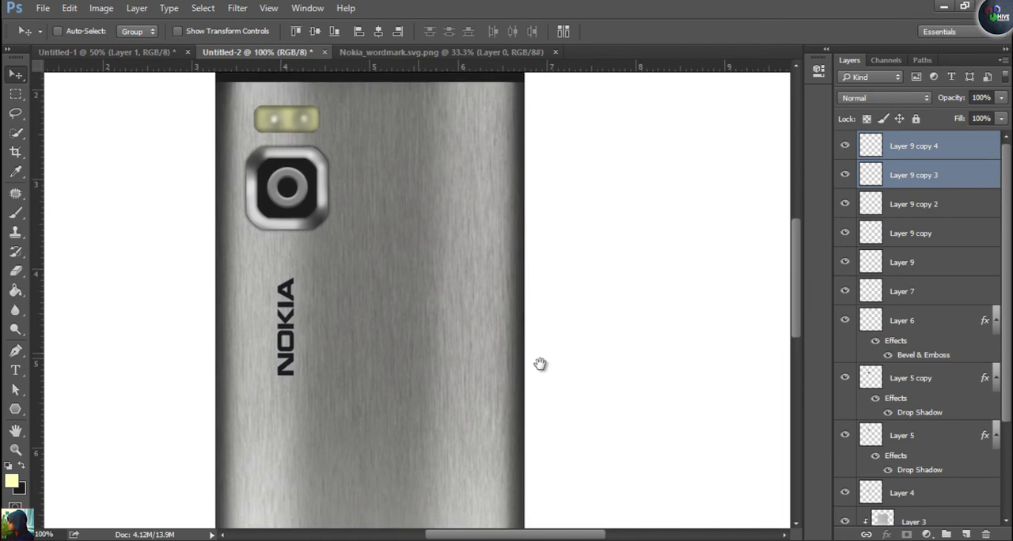
scroll(540, 363, down, 4)
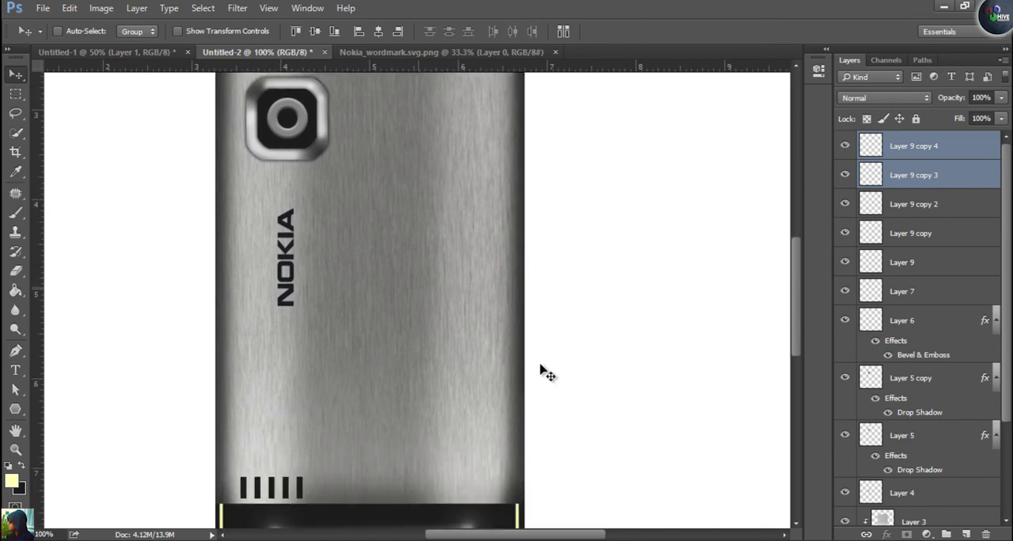
key(ctrl+shift+Tab)
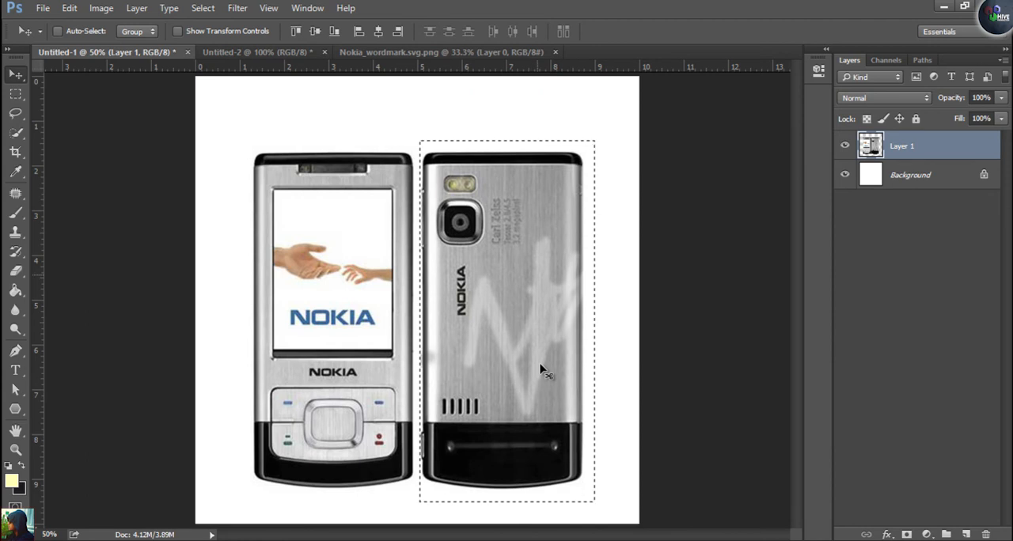
key(ctrl+shift+Tab)
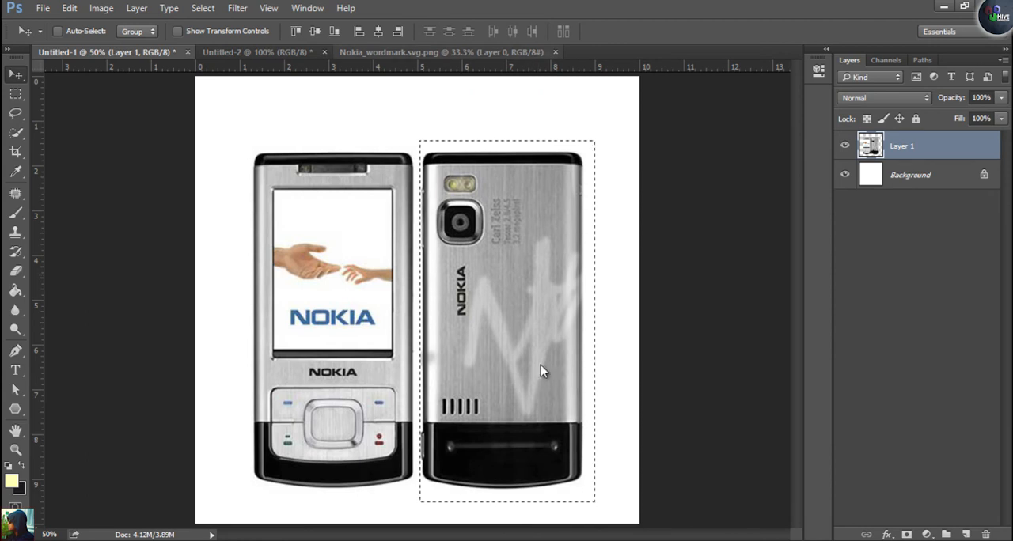
key(ctrl+shift+Tab)
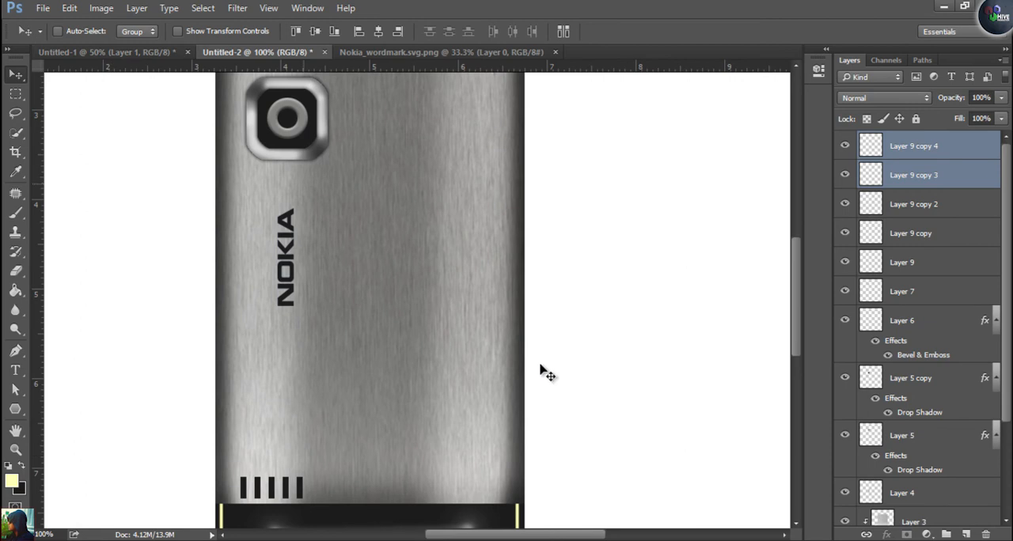
key(t)
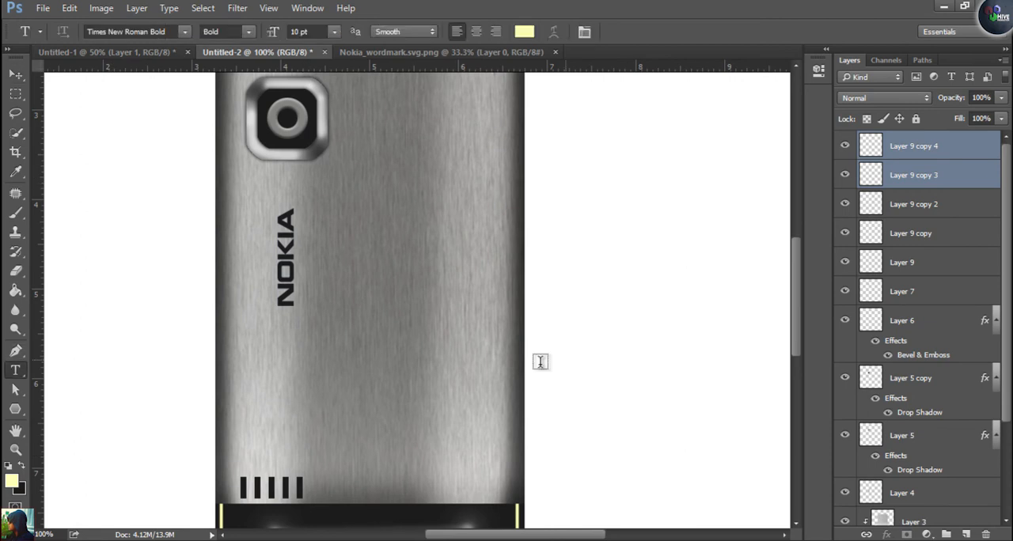
click(538, 360)
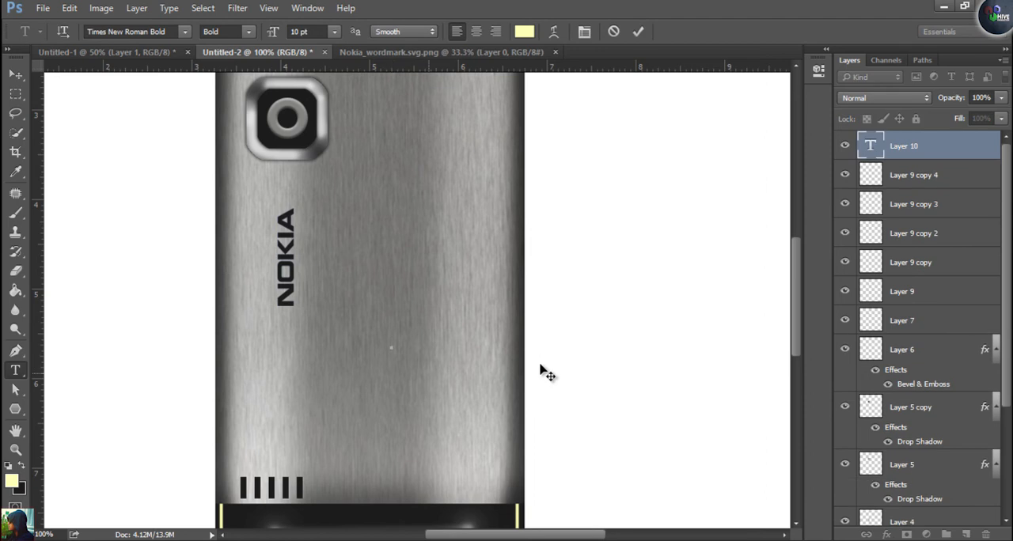
text(NOKIA 6500)
text(C)
key(ctrl)
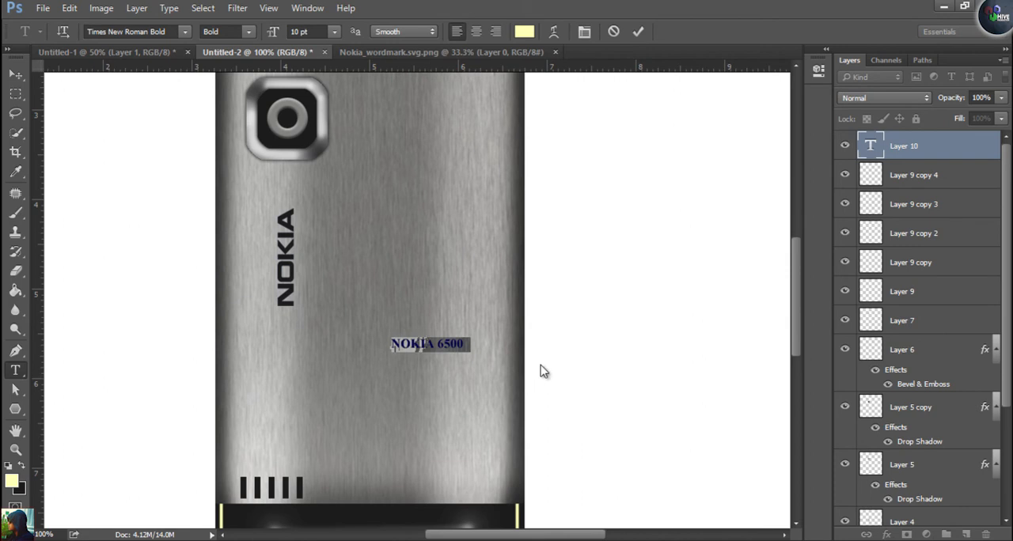
Set the line spacing of the phone's text to 10 pt and centre its lines
key(ctrl+t)
key(alt+Up)
key(alt+Up)
key(alt+Up)
key(alt+Up)
key(alt+Up)
key(alt+Up)
key(alt+Up)
key(alt+Up)
key(alt+Up)
key(alt+Up)
key(alt+Up)
key(alt+Up)
key(alt+Up)
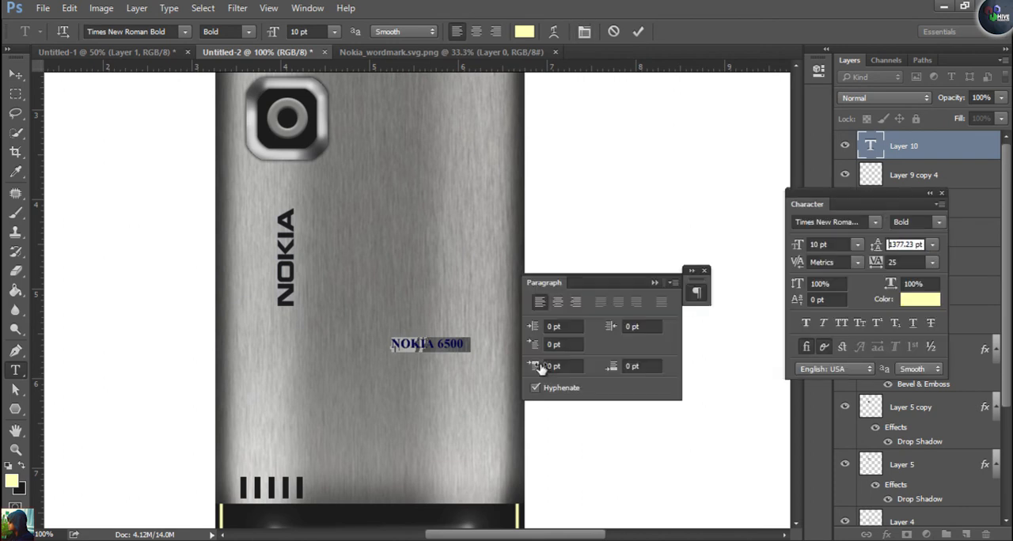
drag(876, 245, 663, 245)
click(932, 244)
click(922, 333)
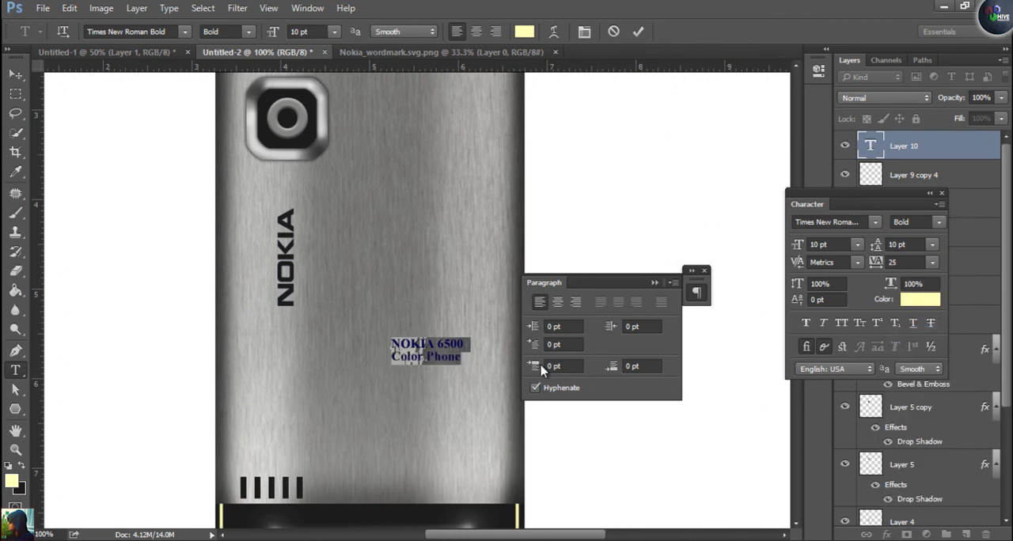
key(Right)
key(shift+Left)
key(ctrl+a)
click(557, 301)
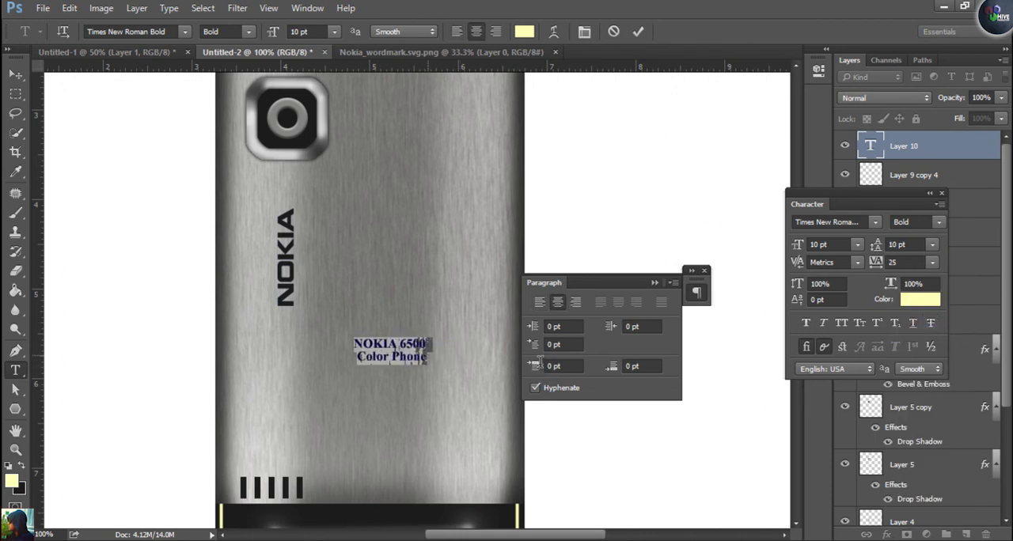
Add a third line reading "Model # 6.23" to the text on the metal panel
key(ctrl+h)
text(Model #)
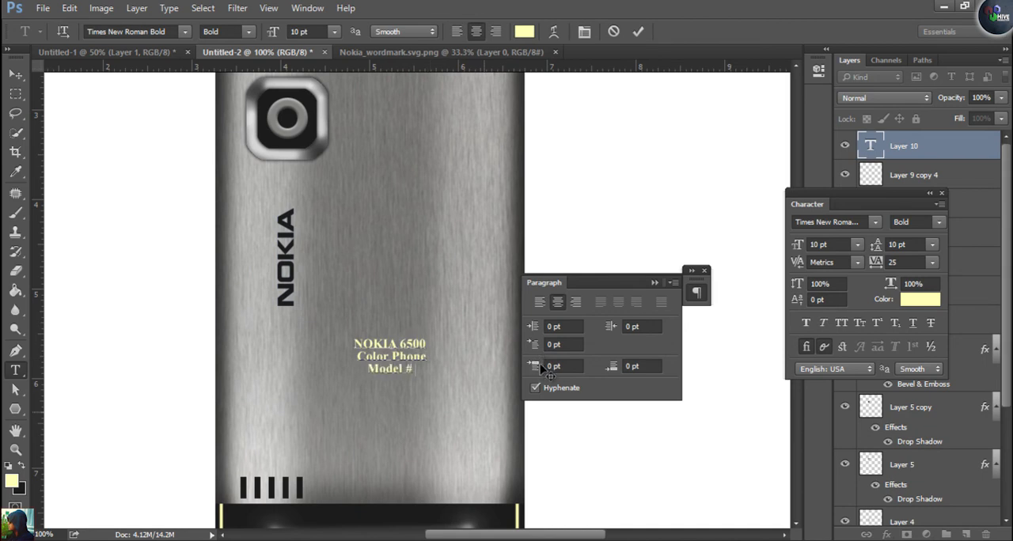
text( 6.23)
Select all the text and try a mid-grey, 777775, sampled from the metal panel as the background colour
key(ctrl+a)
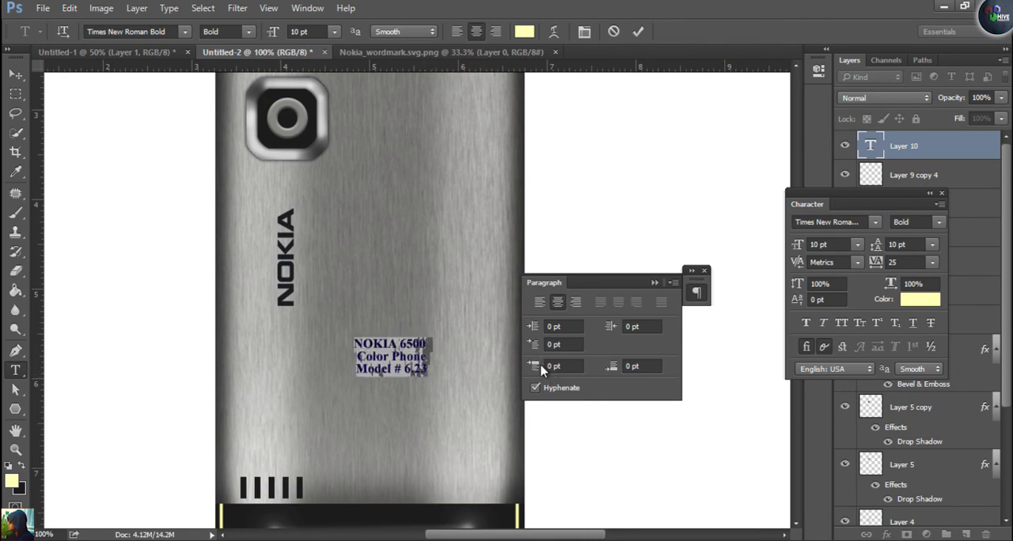
click(20, 489)
click(541, 366)
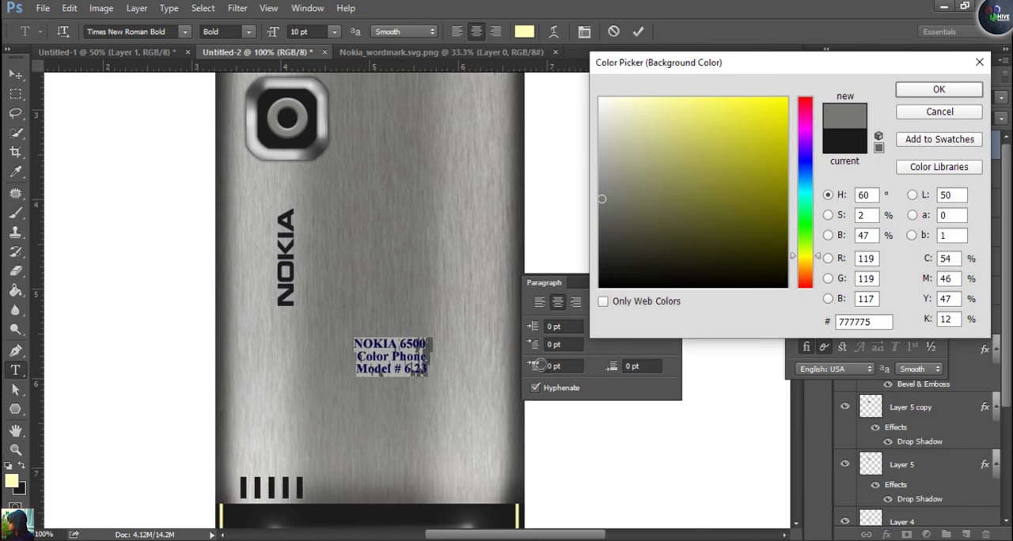
click(539, 365)
key(Return)
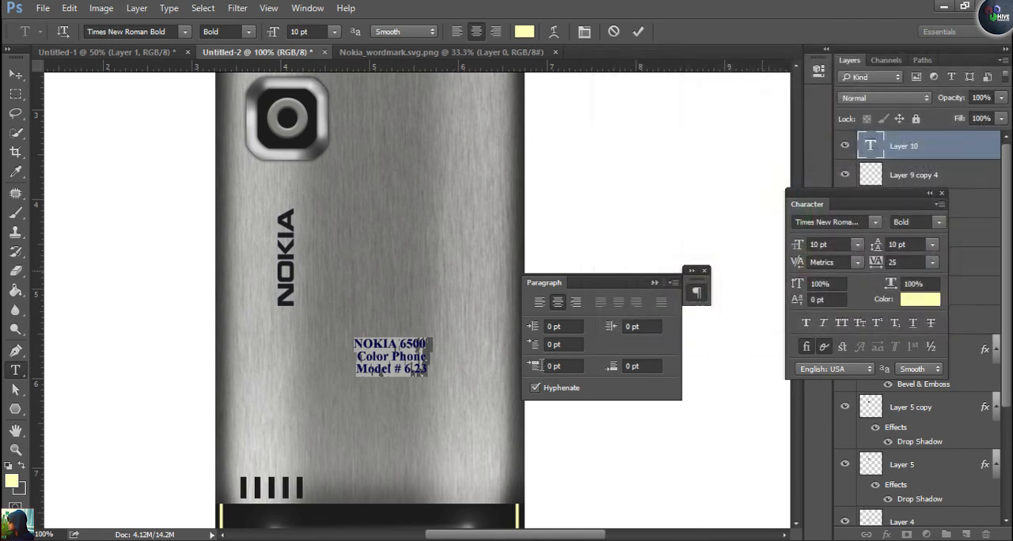
Change the font of the three-line text to Arial Bold
click(827, 222)
key(BackSpace)
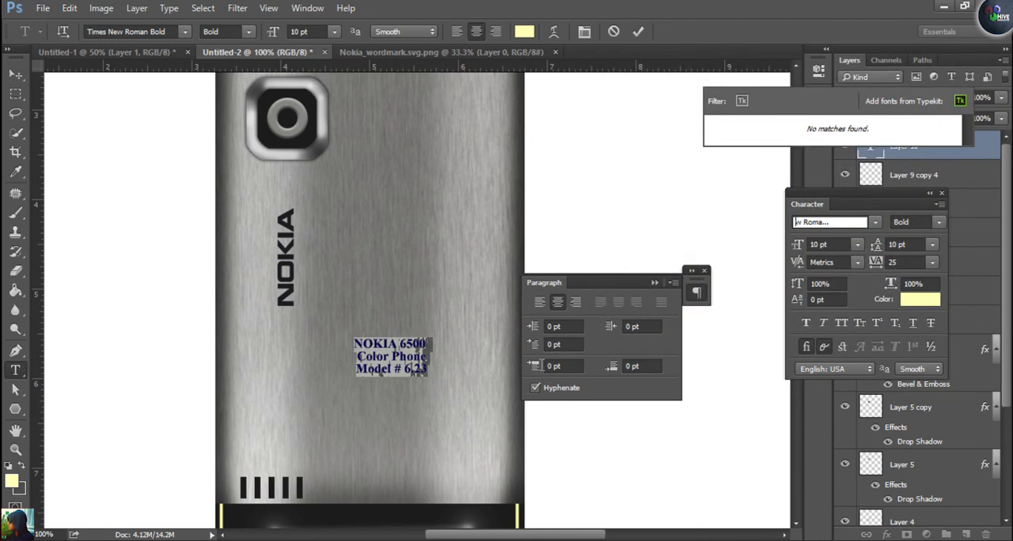
key(ctrl+a)
text(arial)
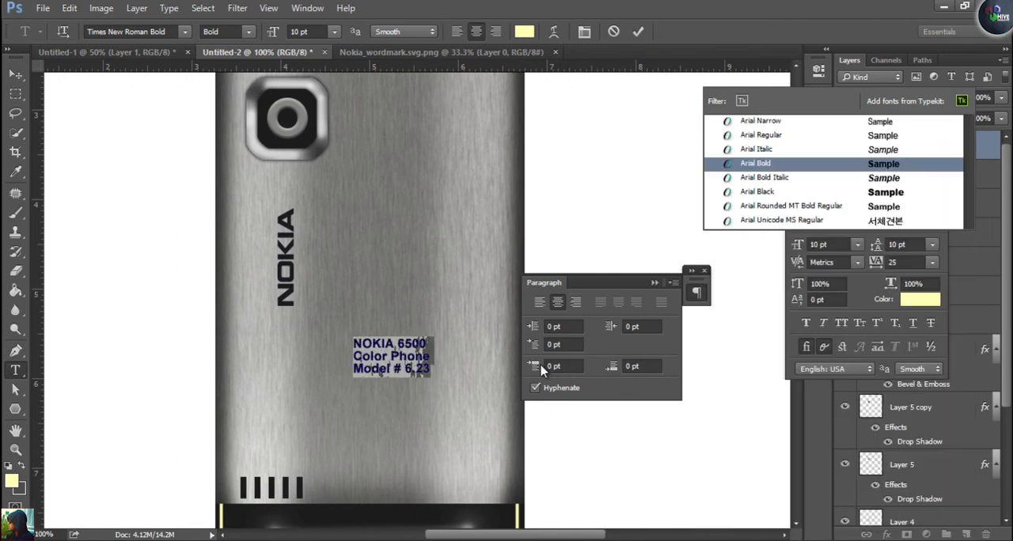
key(Return)
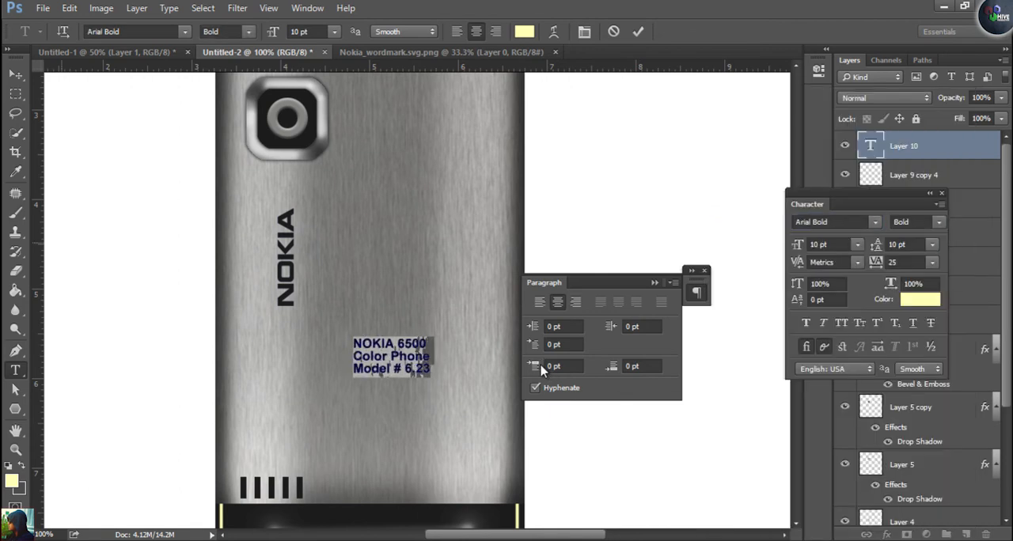
Rotate the three-line text by -90° and place it just right of the camera
click(16, 74)
drag(387, 360, 373, 163)
key(ctrl+t)
drag(428, 194, 421, 88)
drag(381, 144, 374, 104)
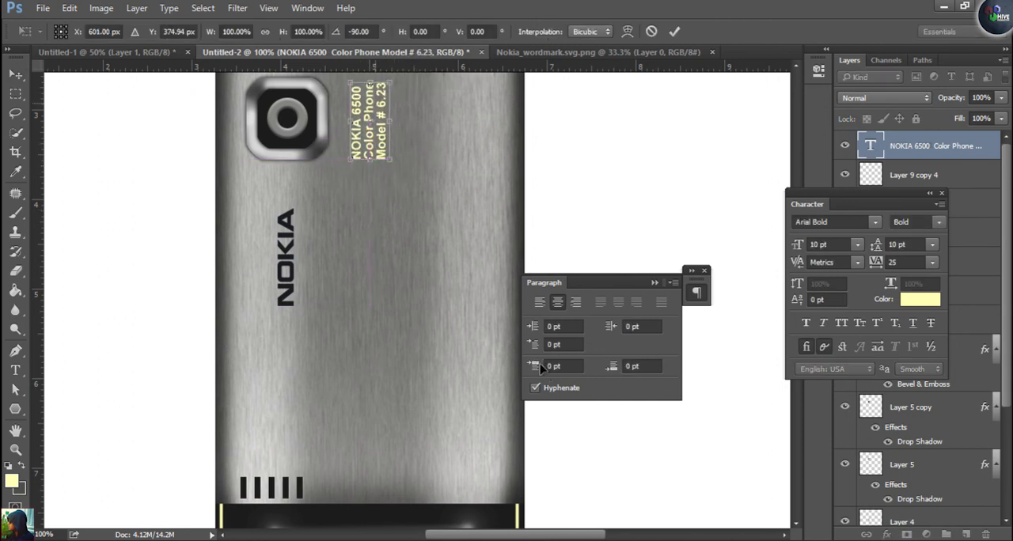
key(Return)
key(t)
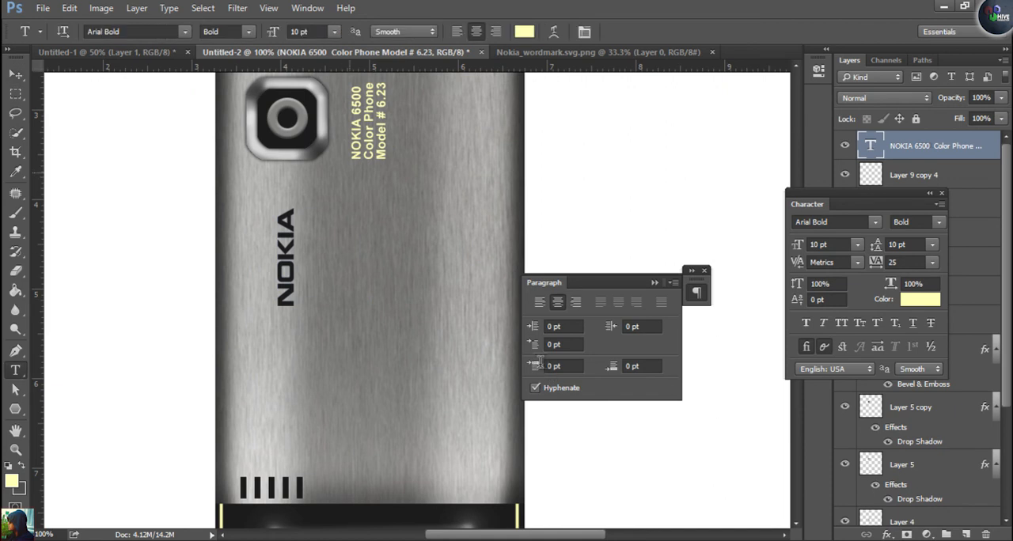
click(356, 167)
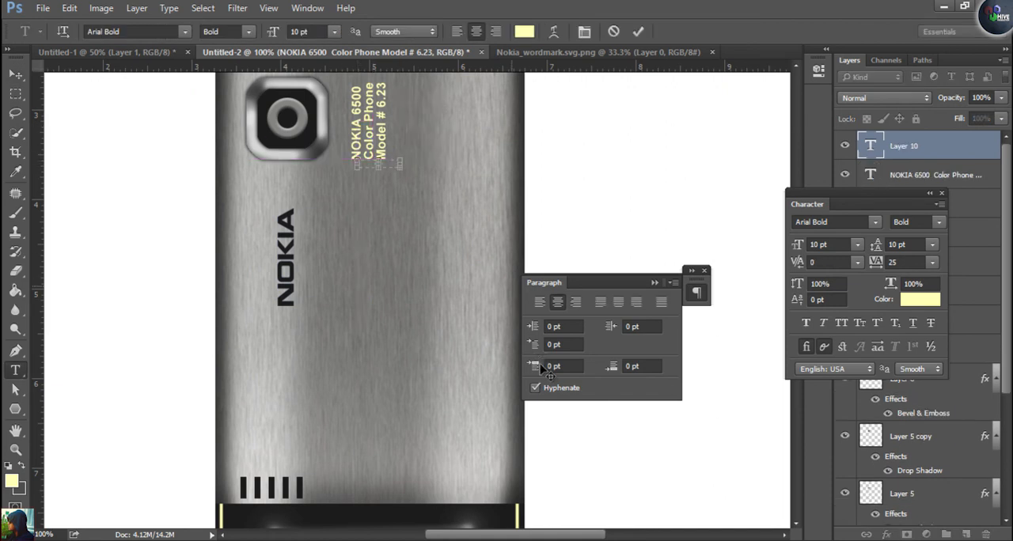
click(15, 74)
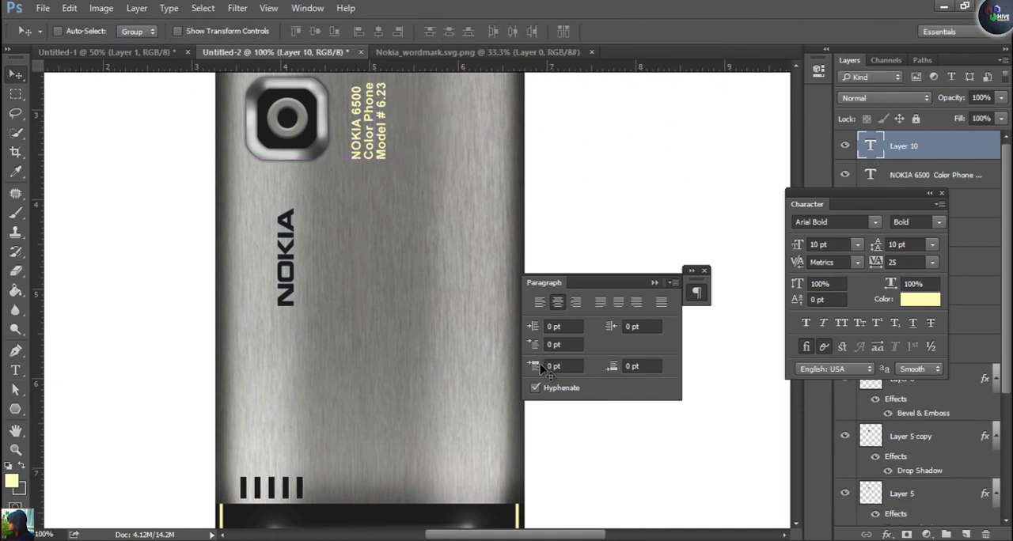
Change the colour of all three lines of the model text beside the camera to dark grey, 4e4e4e
click(934, 175)
key(t)
key(Return)
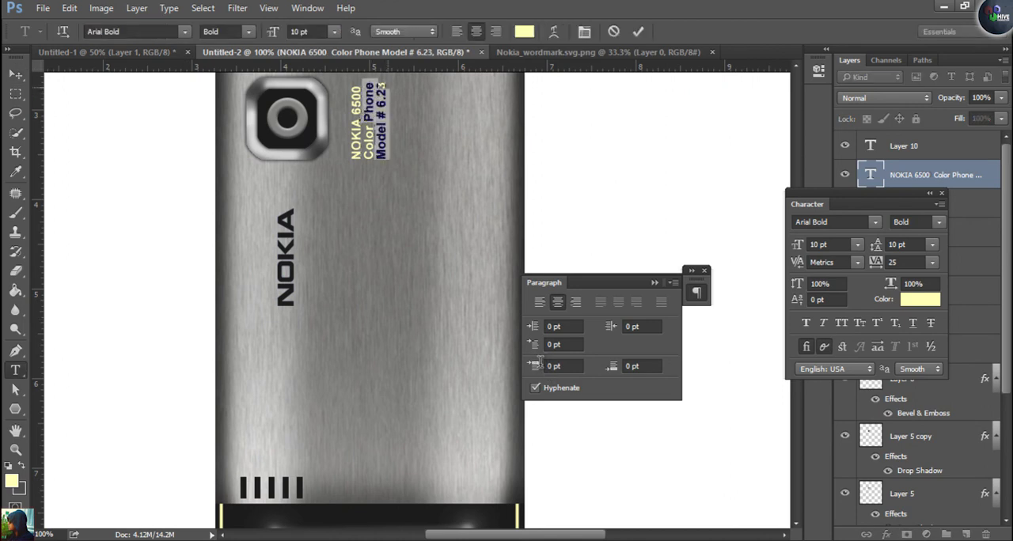
key(Up)
key(ctrl+a)
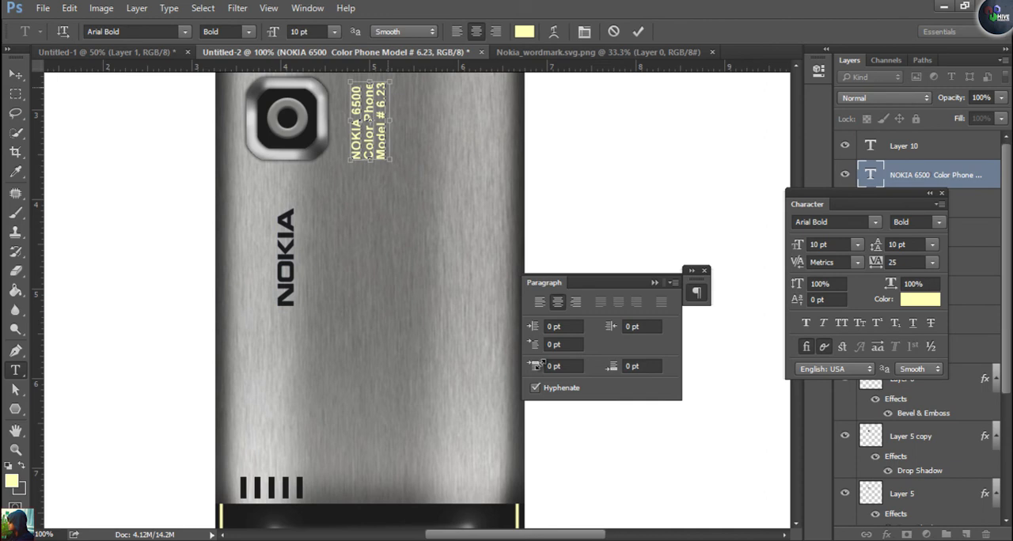
key(shift+Down)
key(shift+Down)
key(shift+Down)
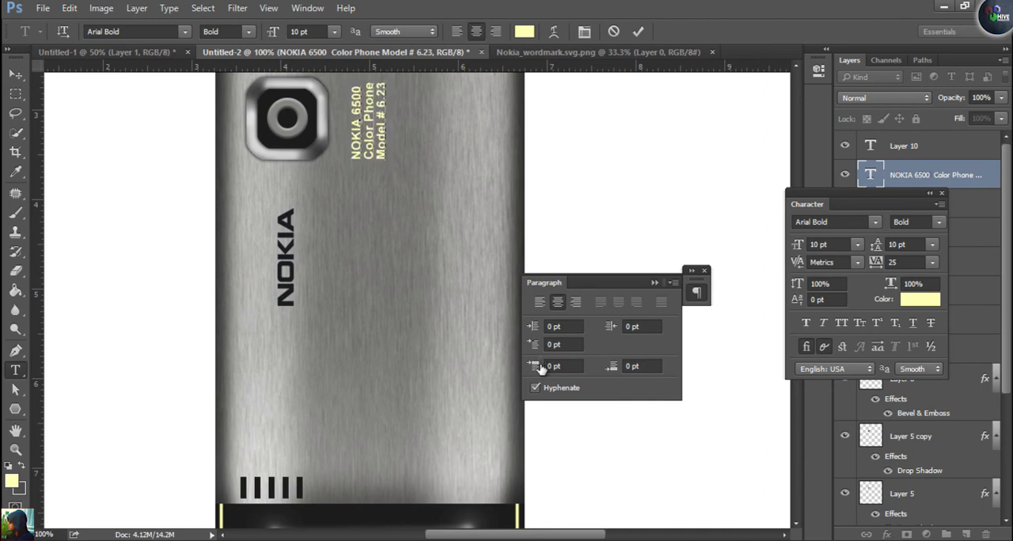
click(525, 32)
click(601, 222)
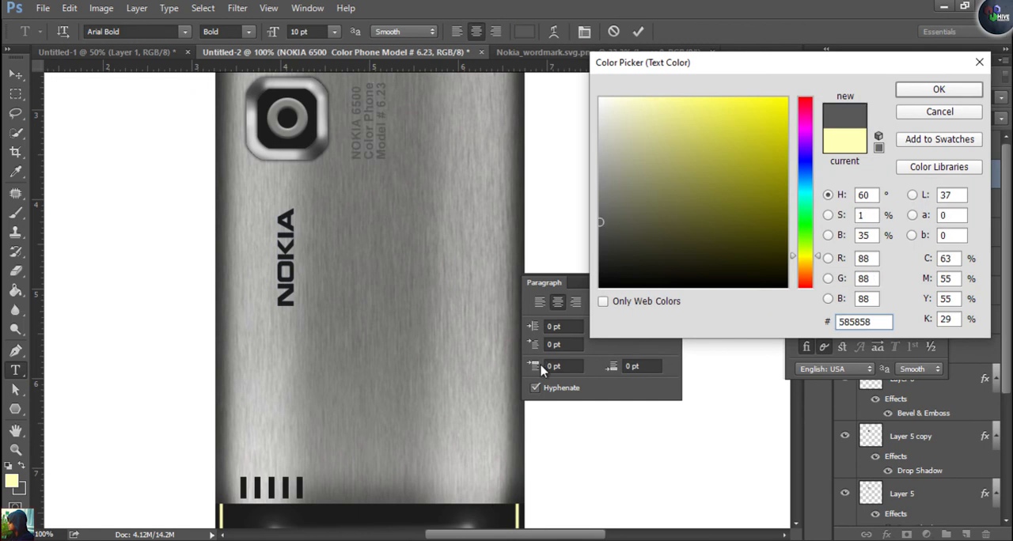
click(600, 246)
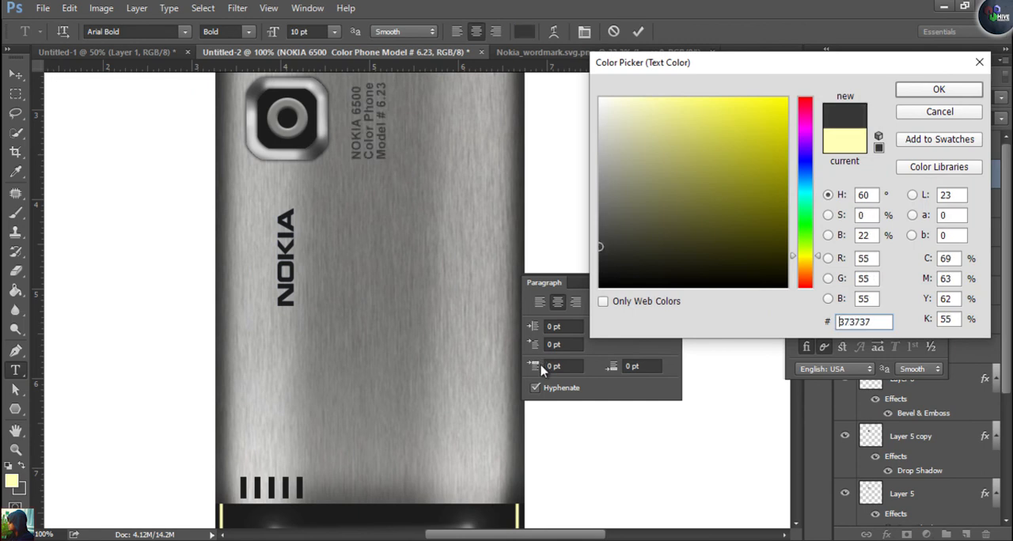
click(600, 230)
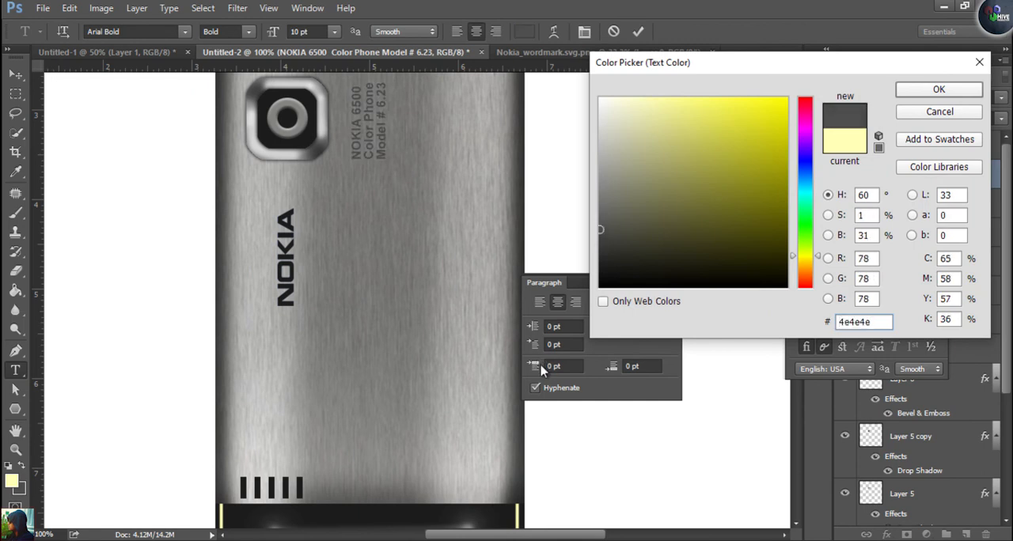
key(Return)
Commit the model text edit and close the Paragraph and Character panels
click(704, 270)
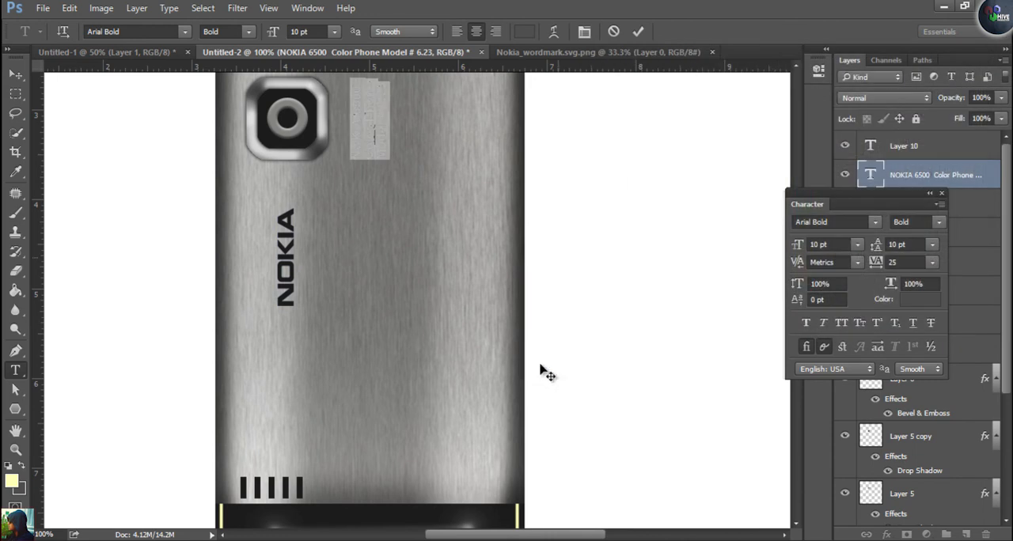
click(16, 75)
key(ctrl+0)
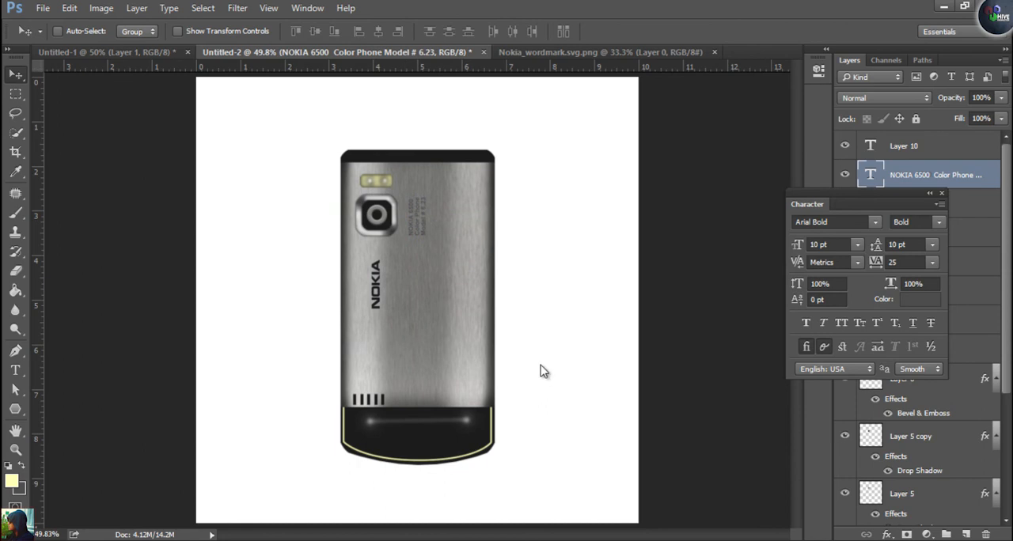
click(942, 193)
Group all phone layers above the Background and name the group "Back"
click(903, 146)
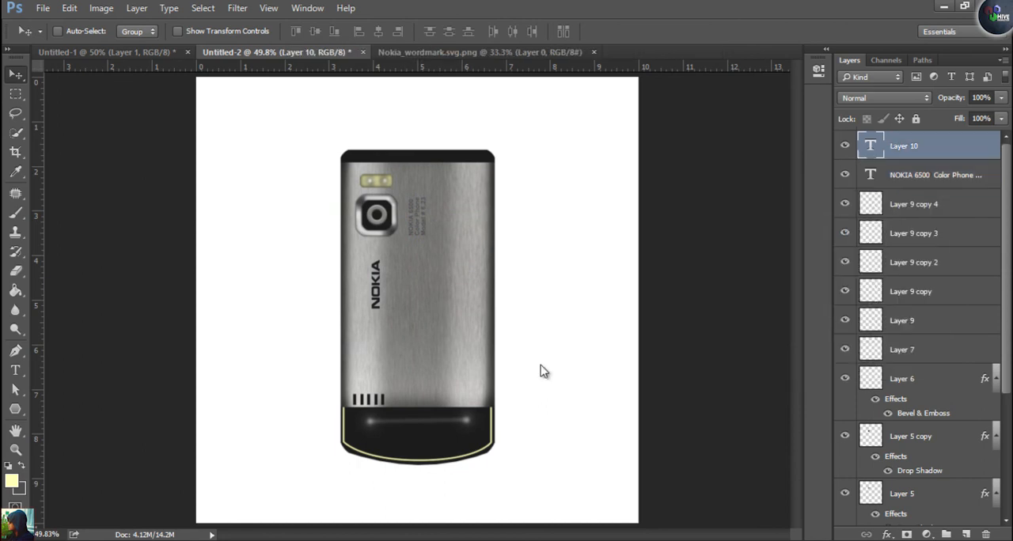
scroll(918, 328, down, 5)
key(ctrl+alt+a)
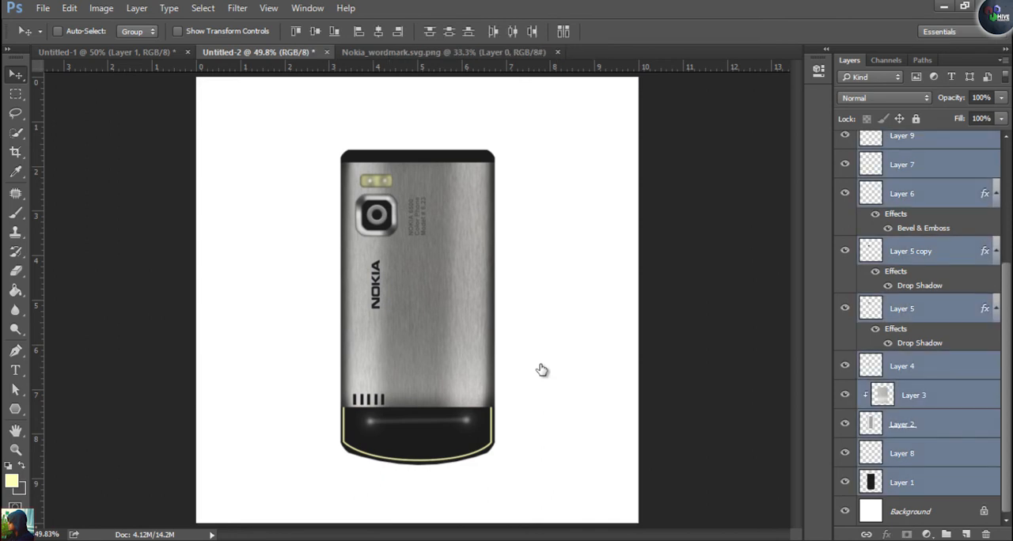
key(ctrl)
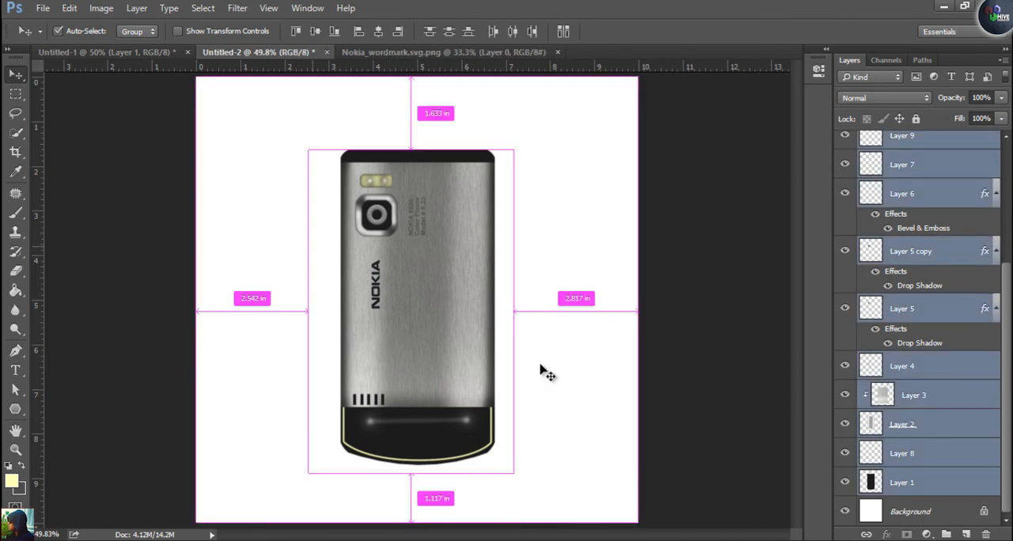
key(ctrl+g)
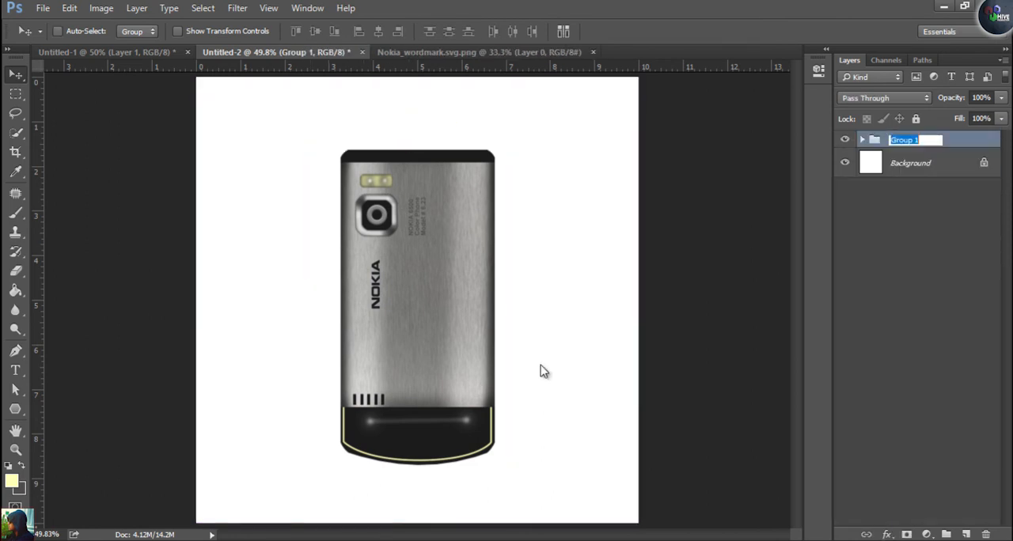
text(Back)
key(Return)
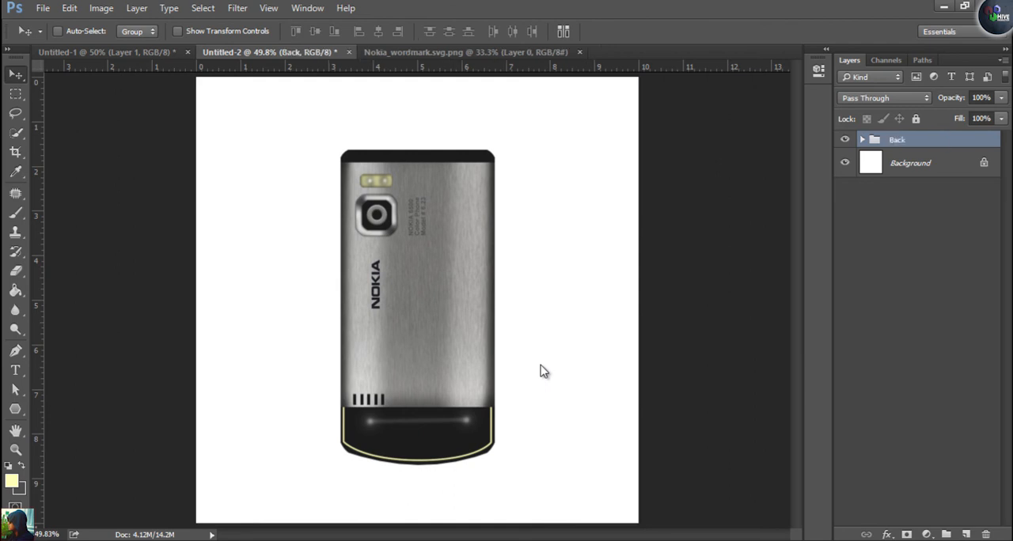
Move the Back group to the left half of the canvas and place a duplicate of it in the right half
mouse_move(438, 326)
mouse_down()
mouse_move(306, 315)
mouse_move(315, 315)
mouse_up()
drag(934, 140, 965, 534)
drag(548, 375, 543, 370)
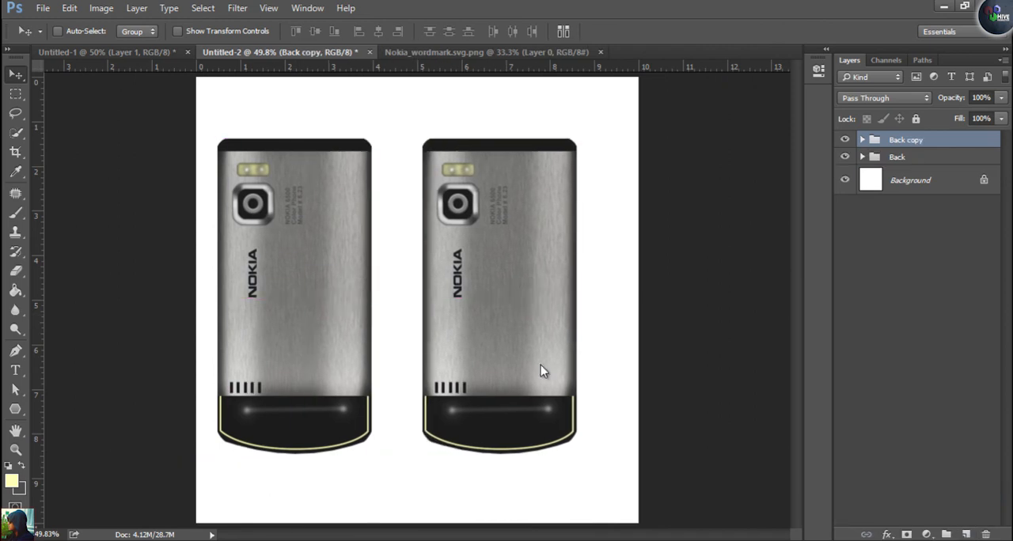
Rename the duplicated phone group "Front" and expand it to show its layers
double_click(906, 140)
text(Front)
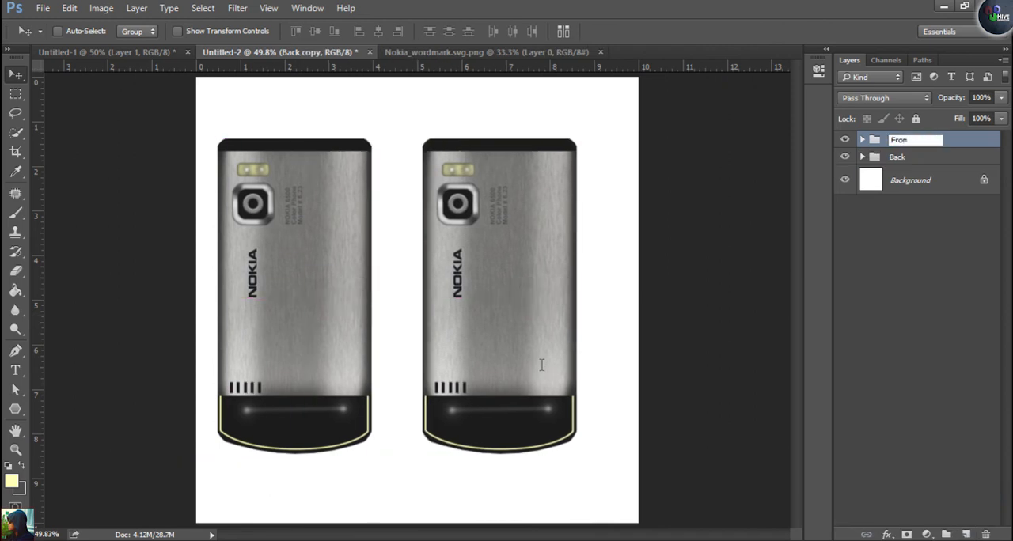
key(Return)
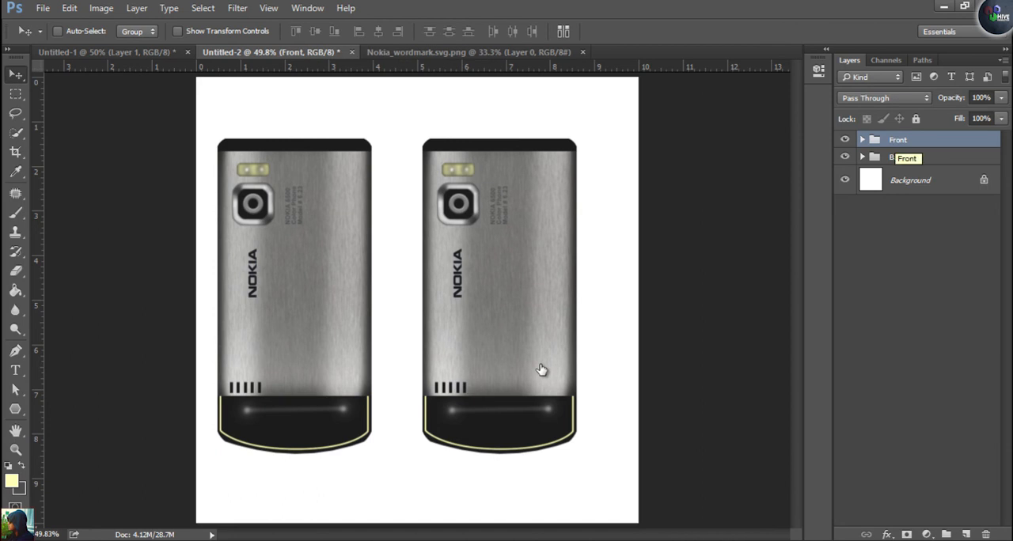
click(863, 140)
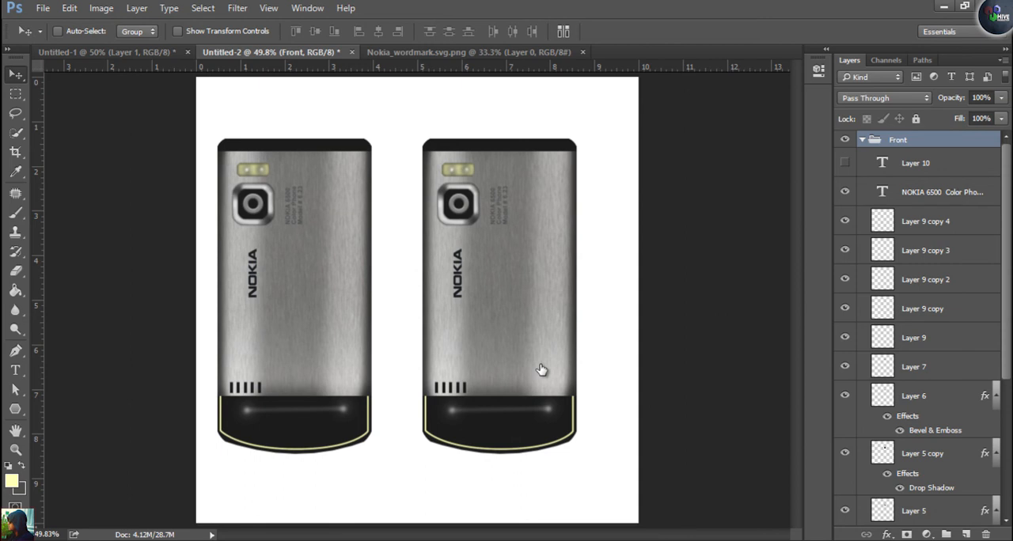
Delete Layer 10, the model text layer and the five speaker slot layers (Layer 9 and its copies) from the Front group
click(915, 163)
key(Delete)
key(Delete)
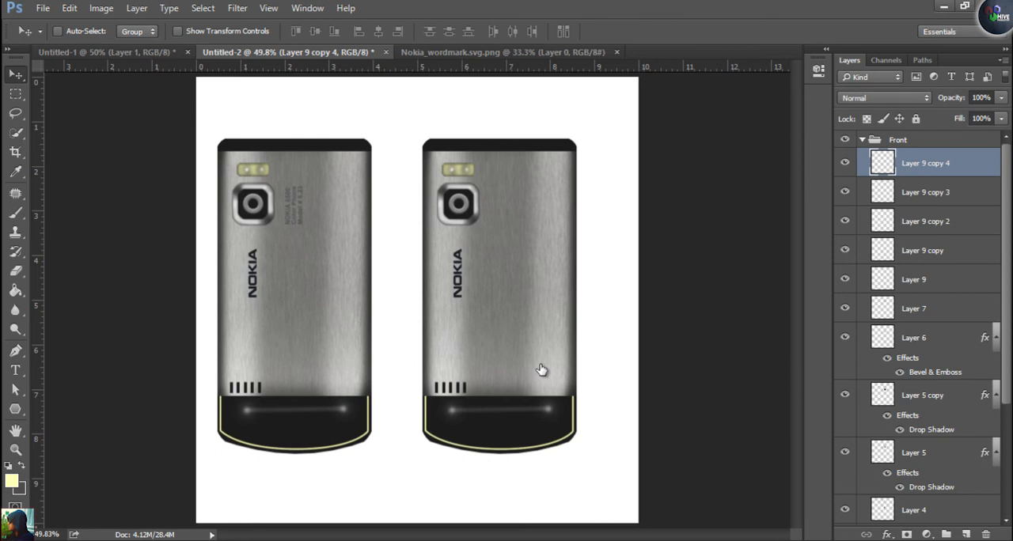
key(Delete)
key(Delete)
key(Delete)
key(Delete)
key(Delete)
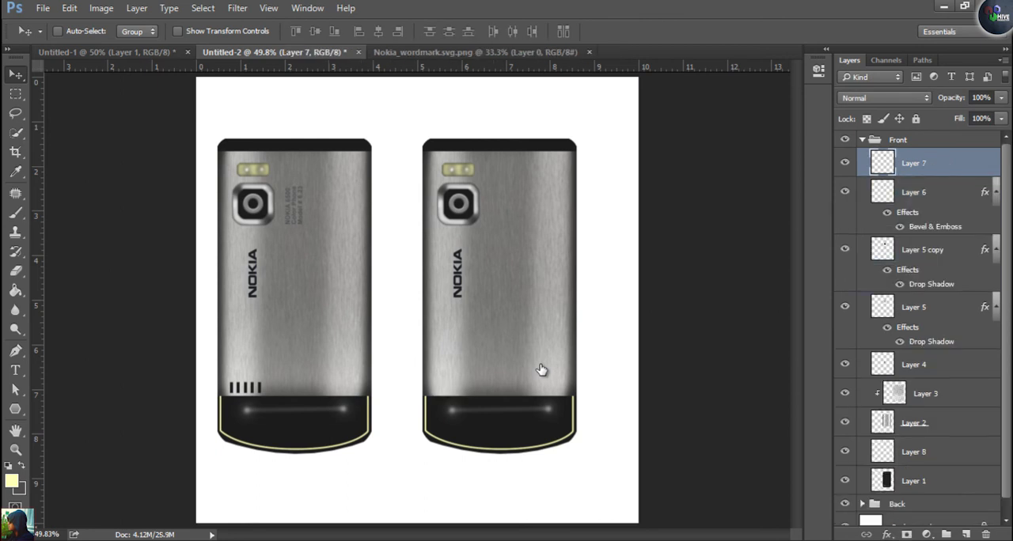
Delete the flash and camera layers, Layer 7, Layer 6, Layer 5 copy and Layer 5, from the Front group
click(844, 192)
click(914, 193)
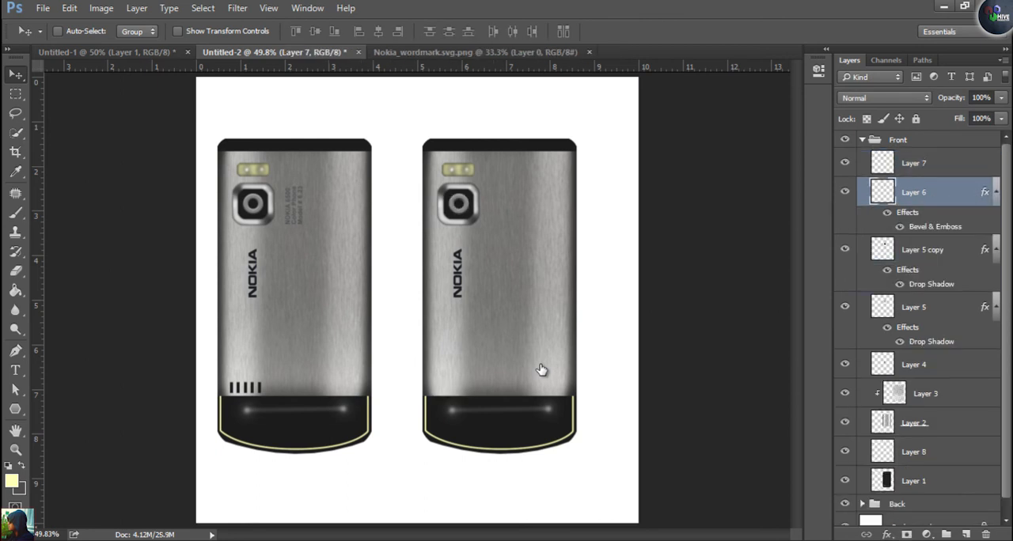
click(844, 163)
click(844, 163)
click(914, 163)
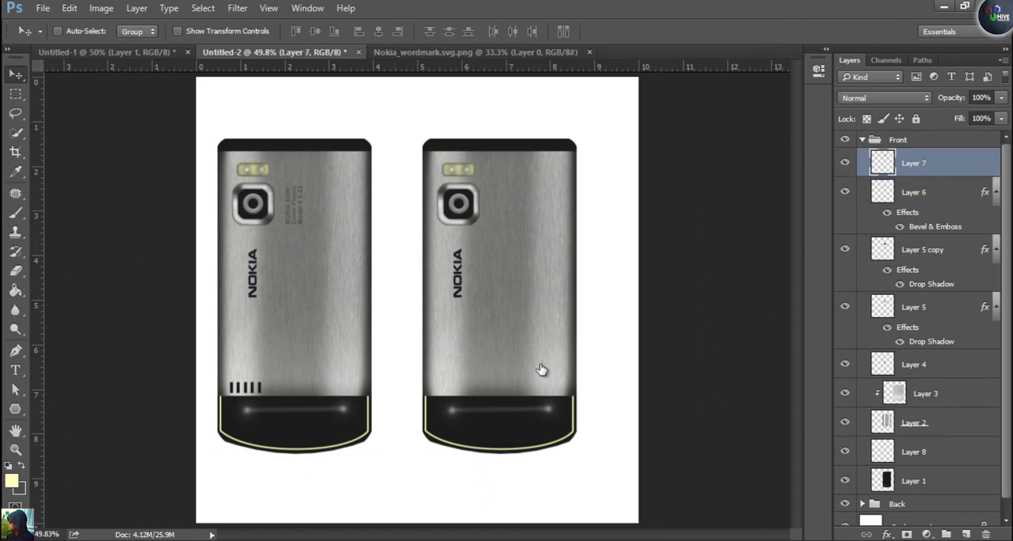
key(Delete)
key(Delete)
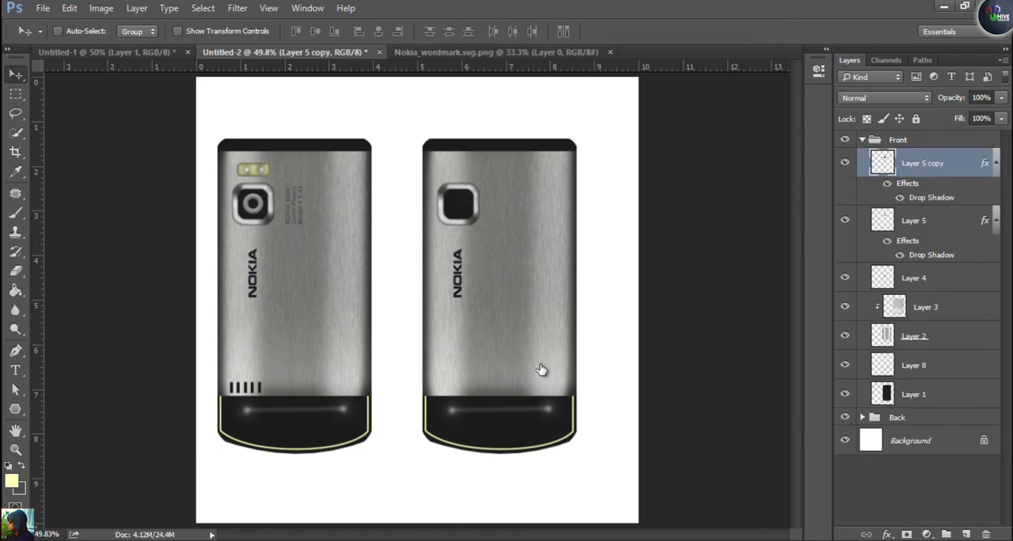
key(Delete)
key(Delete)
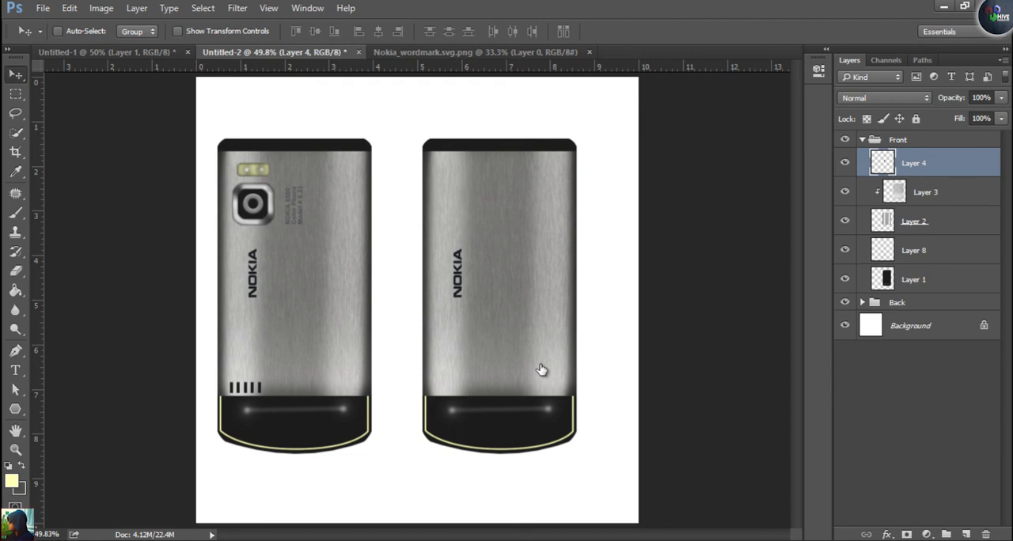
Toggle the visibility of Layer 8, Layer 2, Layer 3 and Layer 4 in the Front group to examine what each contains
click(844, 192)
click(844, 192)
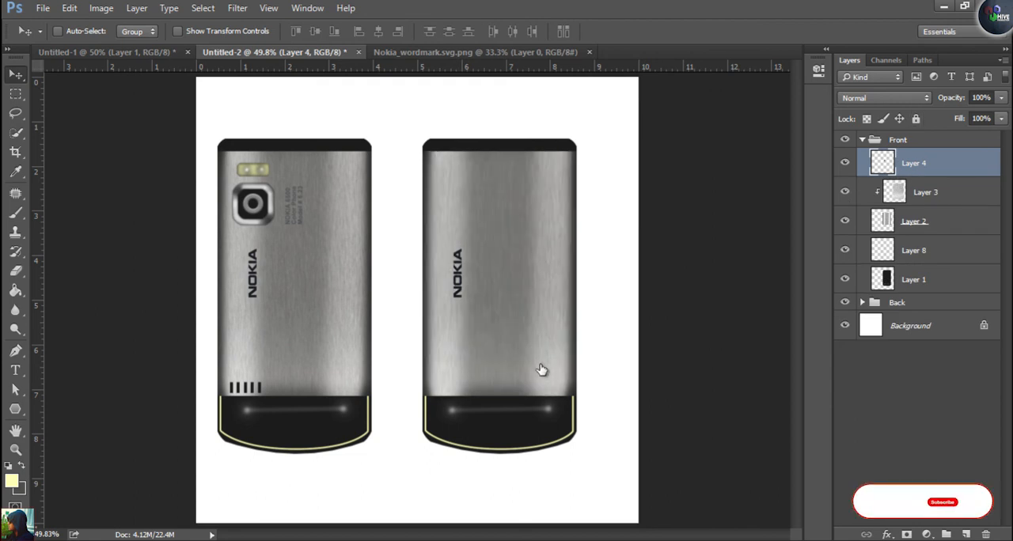
click(845, 250)
click(845, 250)
click(845, 221)
click(845, 220)
click(845, 191)
click(845, 192)
click(844, 162)
click(845, 162)
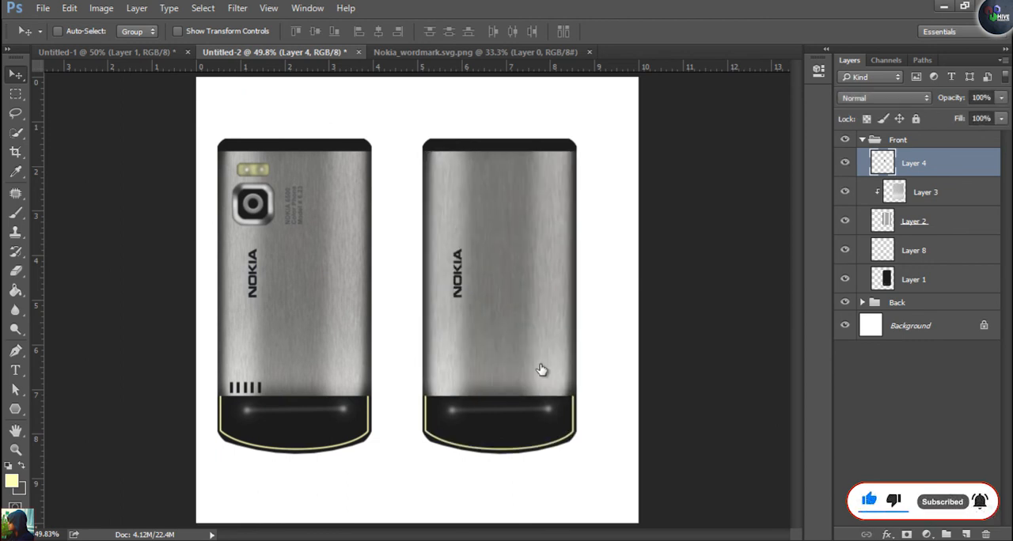
Rotate the front phone's NOKIA logo to horizontal and place it centred just above the black base
drag(453, 277, 495, 317)
mouse_move(541, 369)
mouse_down()
mouse_move(545, 357)
mouse_move(539, 364)
mouse_up()
key(ctrl+t)
key(Return)
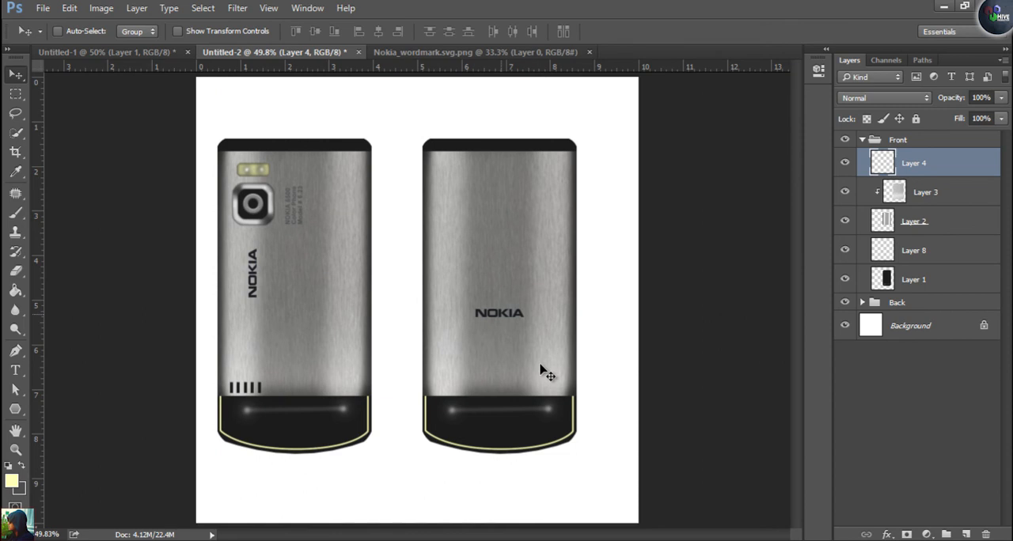
key(shift+Down)
key(shift+Down)
key(shift+Down)
key(shift+Down)
key(shift+Down)
key(shift+Down)
key(shift+Down)
key(shift+Down)
key(shift+Down)
key(shift+Down)
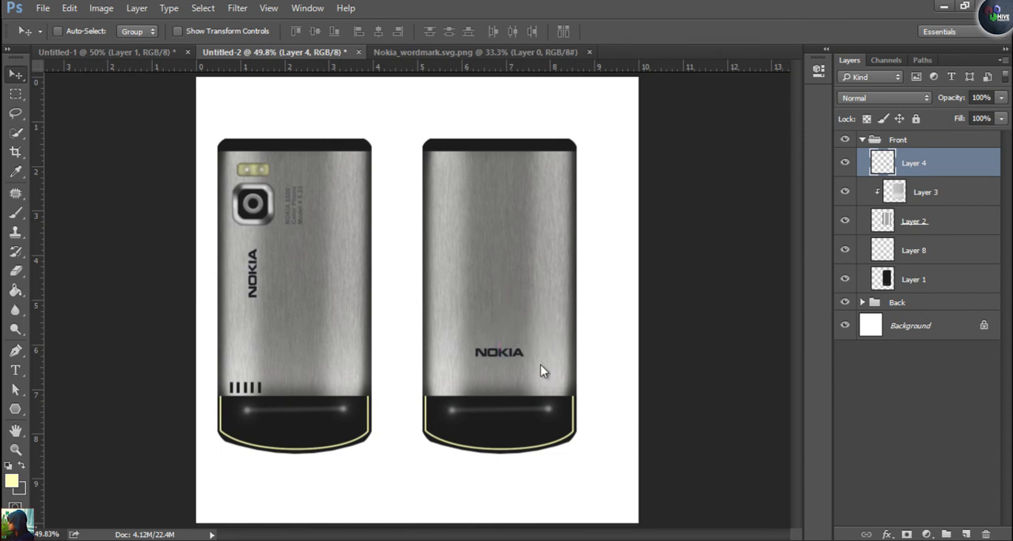
Check the reference photo, add a new layer above Layer 3 and draw a wide rectangular selection below the front NOKIA logo
key(ctrl+shift+Tab)
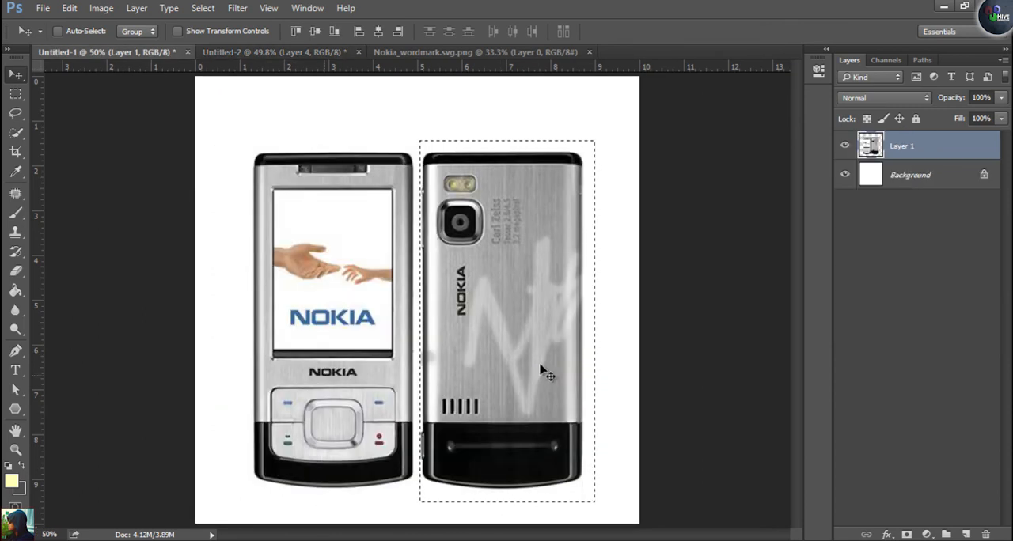
key(ctrl+Tab)
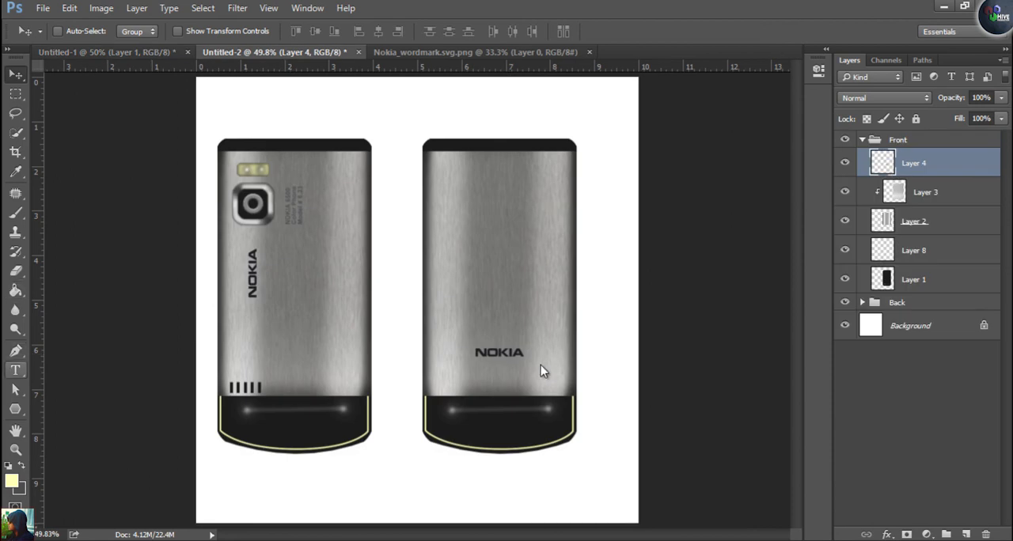
key(alt+bracketleft)
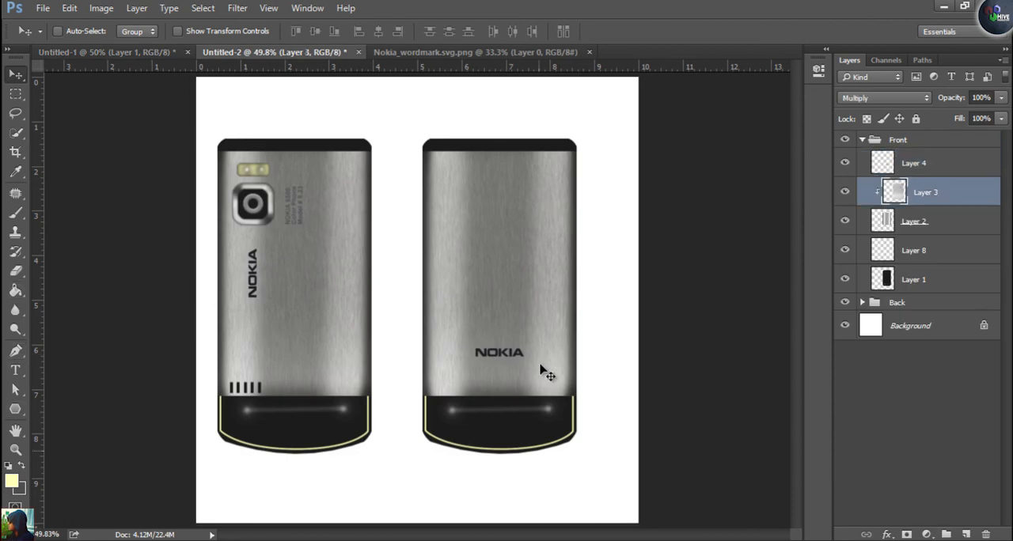
key(ctrl+shift+alt+n)
key(g)
key(m)
drag(441, 424, 541, 365)
Smooth the corners of the rectangular selection, fill it with dark grey and deselect it
key(alt+s)
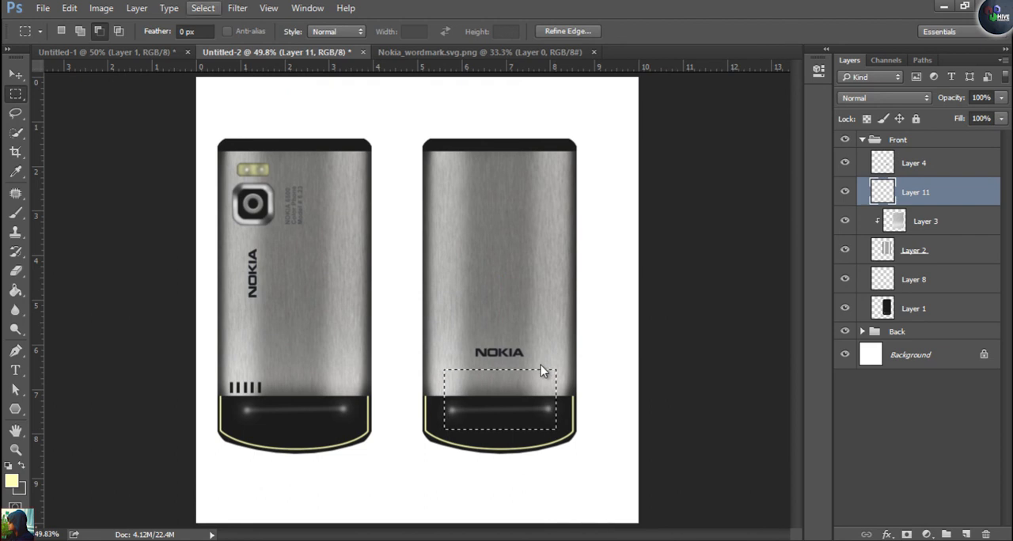
key(m)
key(s)
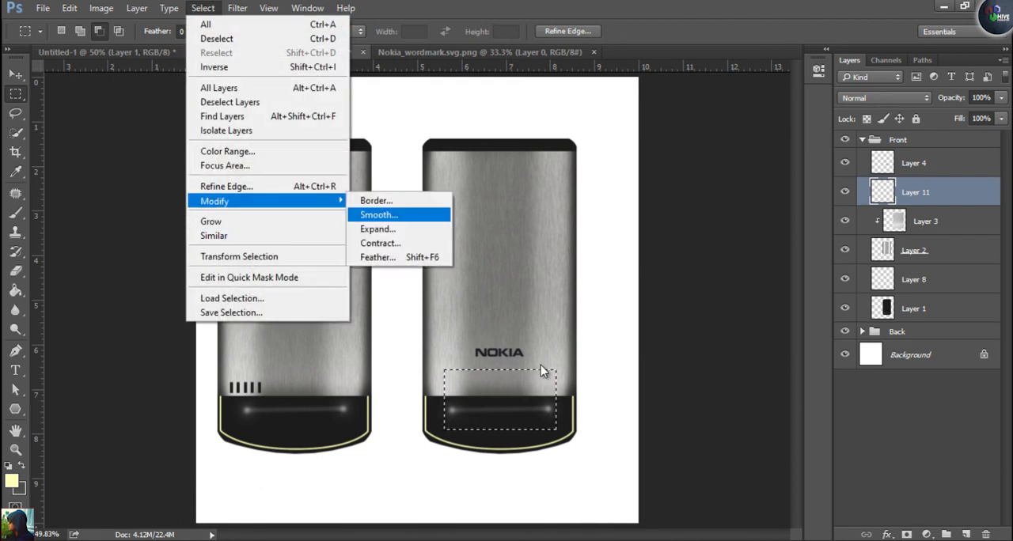
key(Return)
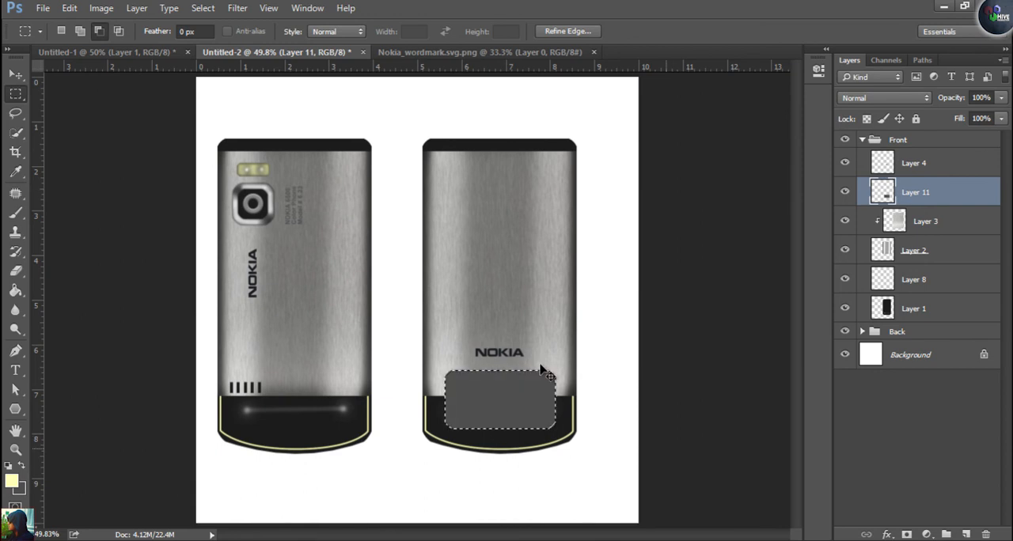
key(ctrl+d)
Warp the dark grey keypad shape so its bottom edge bulges downward, following the curve of the phone's base
key(ctrl+t)
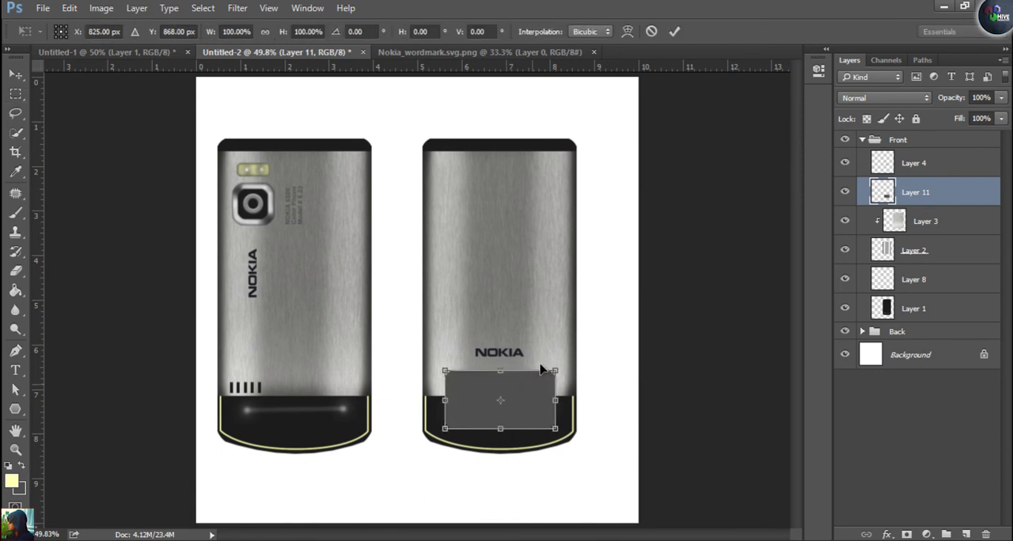
right_click(542, 372)
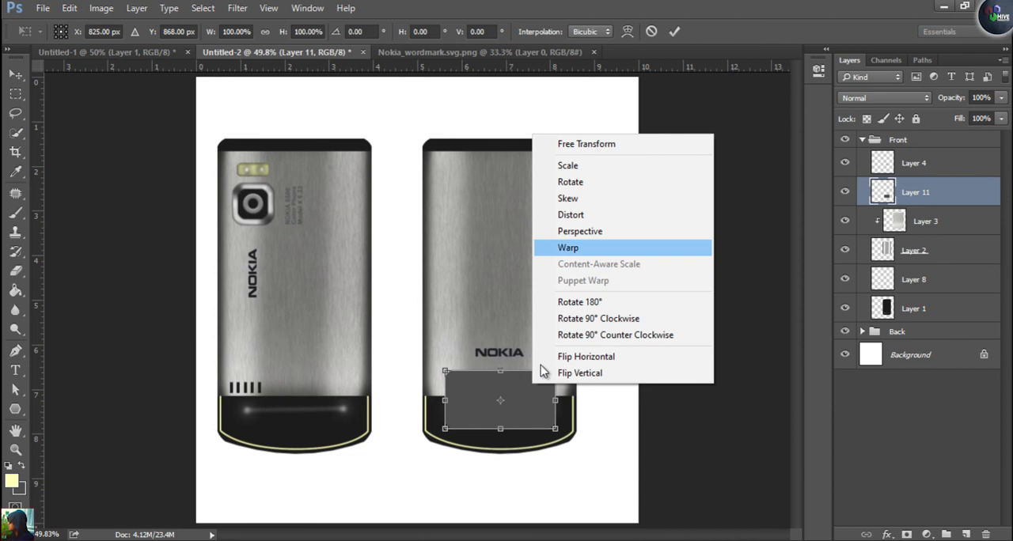
key(Return)
mouse_move(519, 430)
mouse_down()
mouse_move(482, 434)
mouse_move(516, 440)
mouse_up()
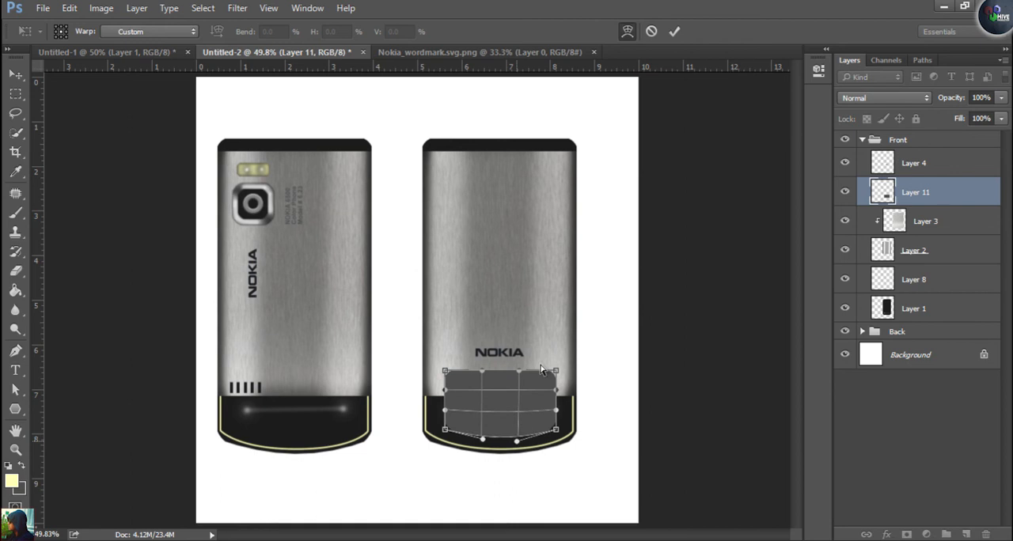
key(Return)
key(m)
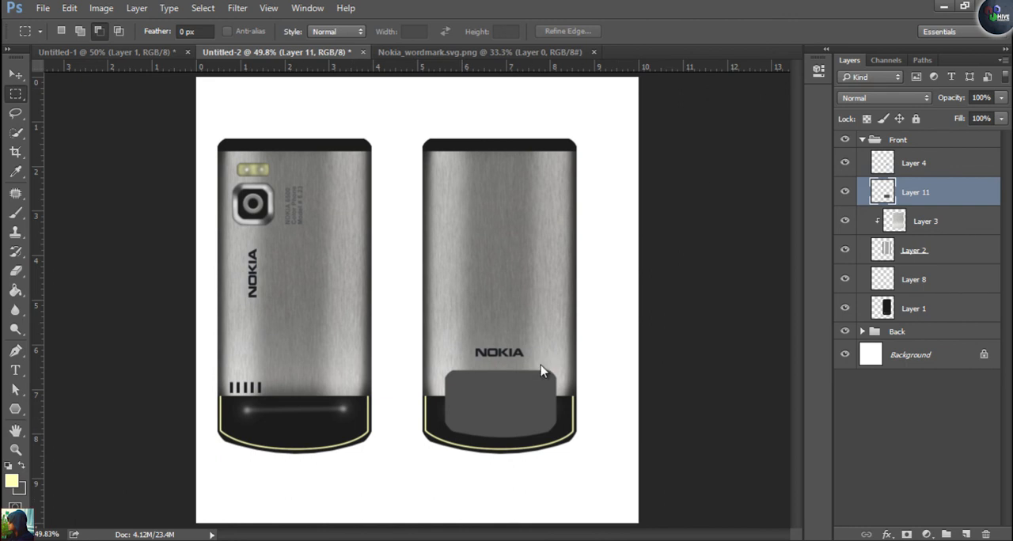
key(ctrl+Tab)
key(ctrl+w)
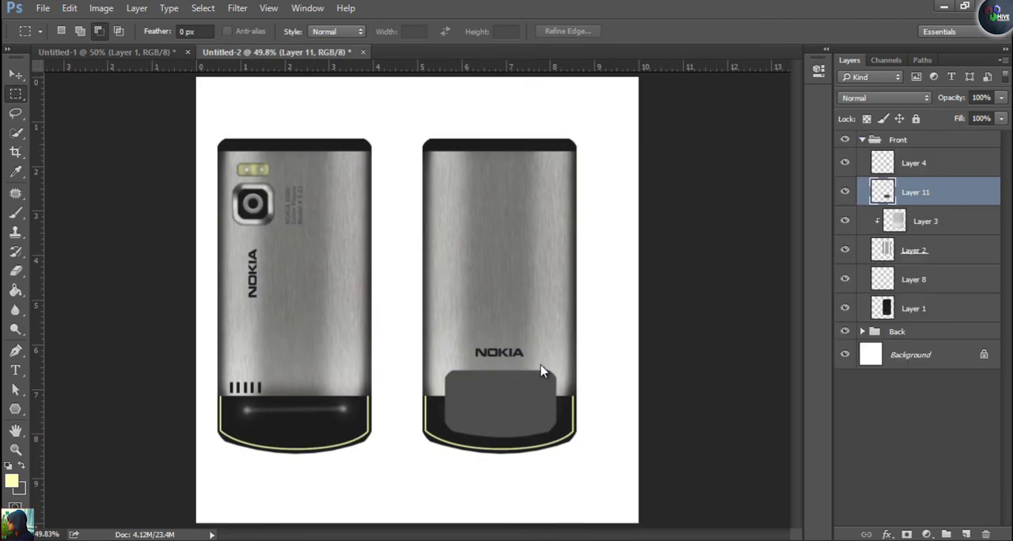
key(ctrl+o)
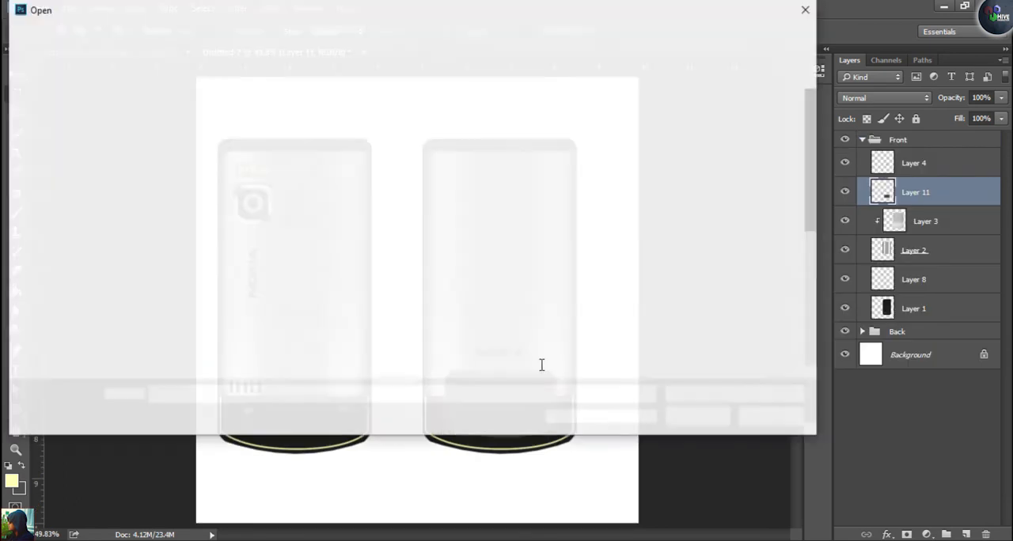
text(basuir)
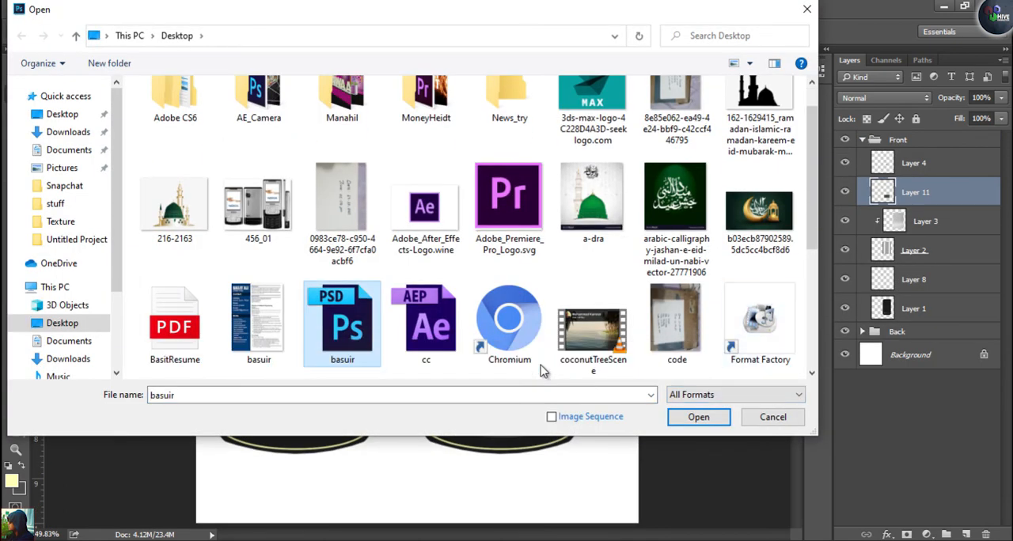
drag(811, 182, 812, 284)
click(258, 232)
key(Return)
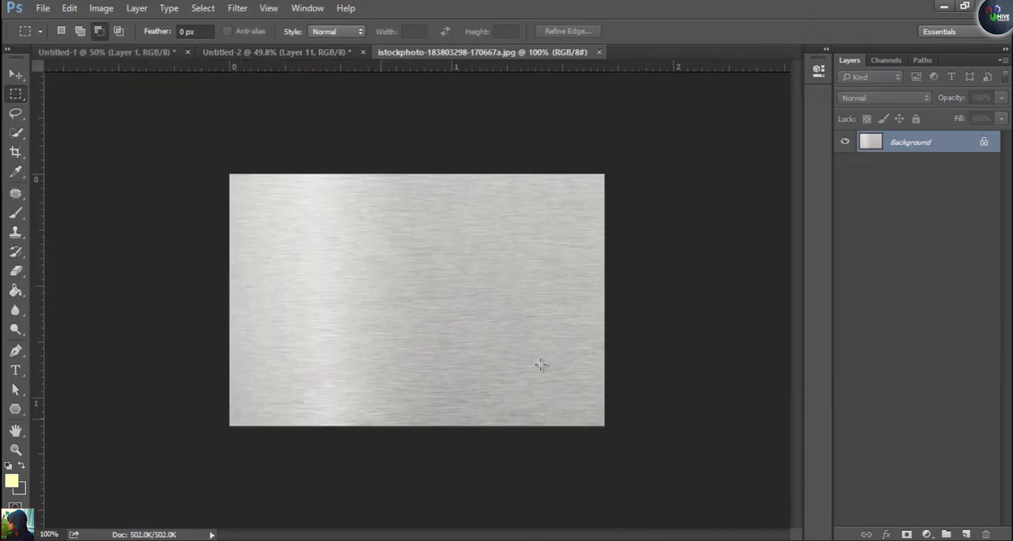
Bring a piece of the metal texture into Untitled-2, scale it over the keypad shape and clip it to Layer 11
drag(408, 225, 633, 406)
key(v)
mouse_move(540, 369)
mouse_down()
mouse_move(277, 53)
mouse_move(439, 417)
mouse_move(514, 381)
mouse_move(511, 370)
mouse_move(513, 380)
mouse_up()
key(ctrl+t)
drag(542, 453, 557, 467)
key(Return)
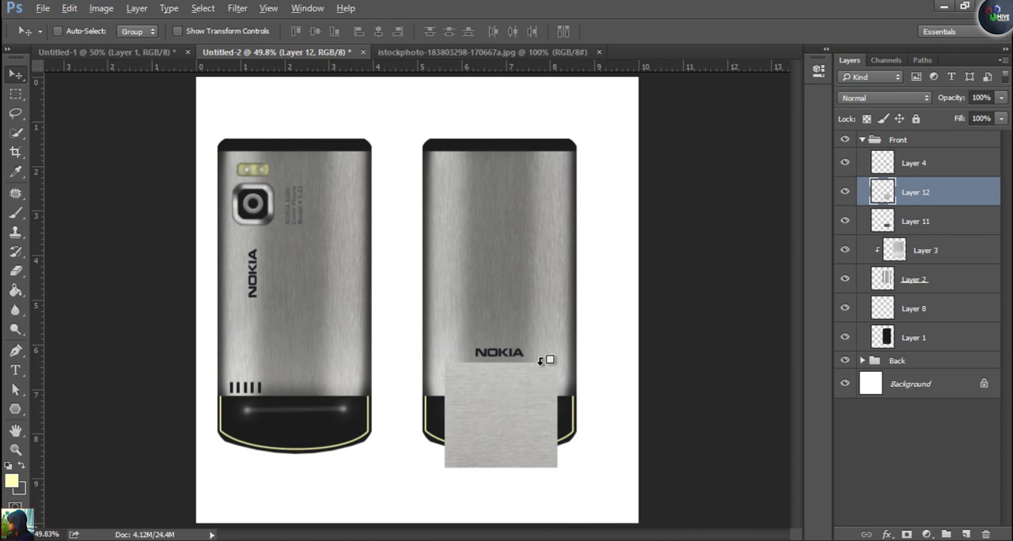
key(ctrl+alt+g)
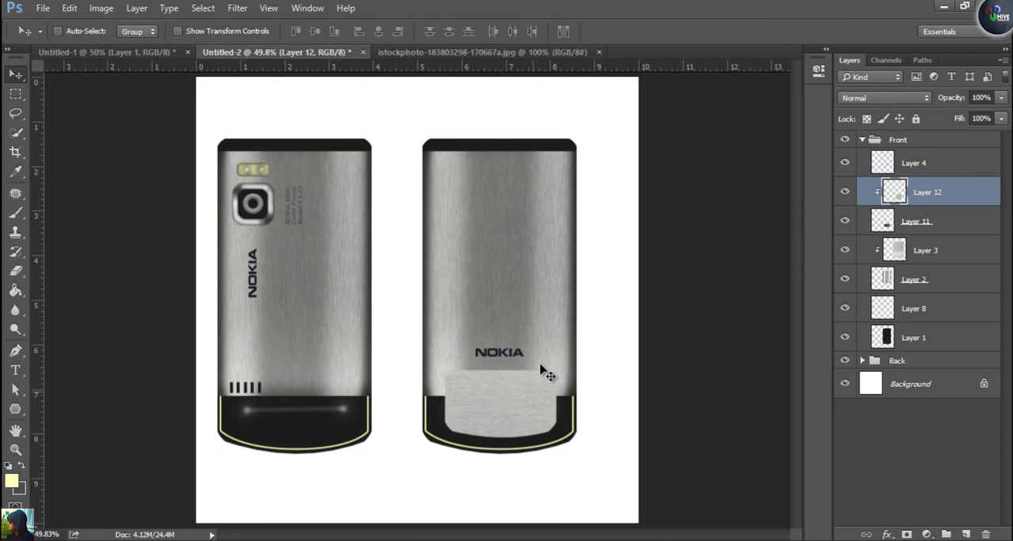
Add a dark grey rounded rectangle on a new layer in the centre of the metal keypad panel, smoothing the selection by 20 pixels
key(m)
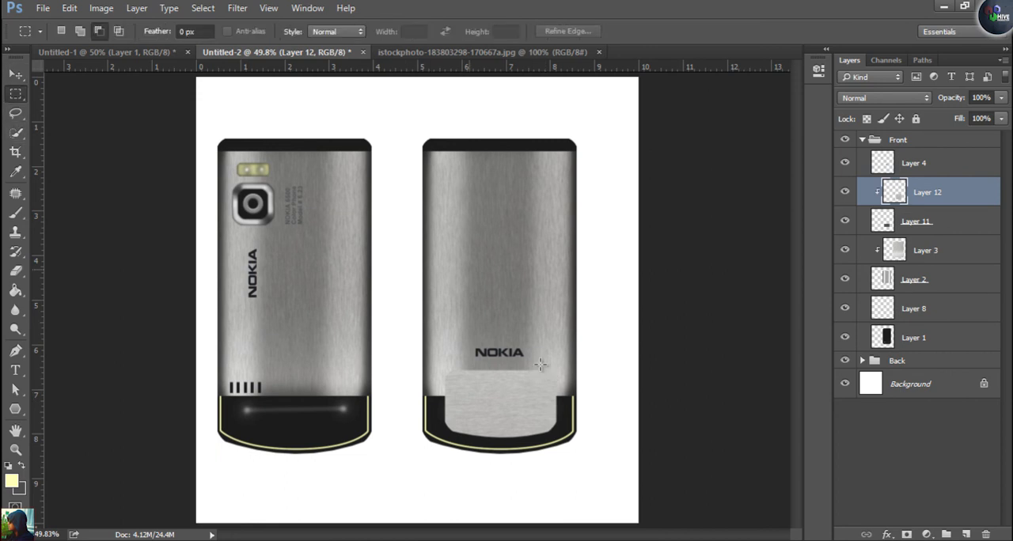
drag(483, 378, 525, 420)
drag(541, 364, 540, 364)
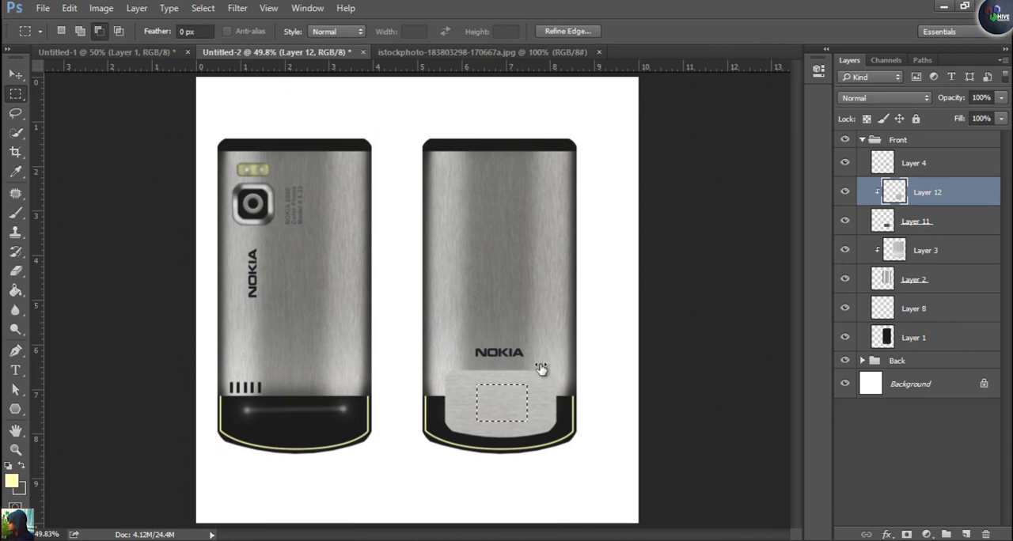
click(203, 8)
mouse_move(215, 201)
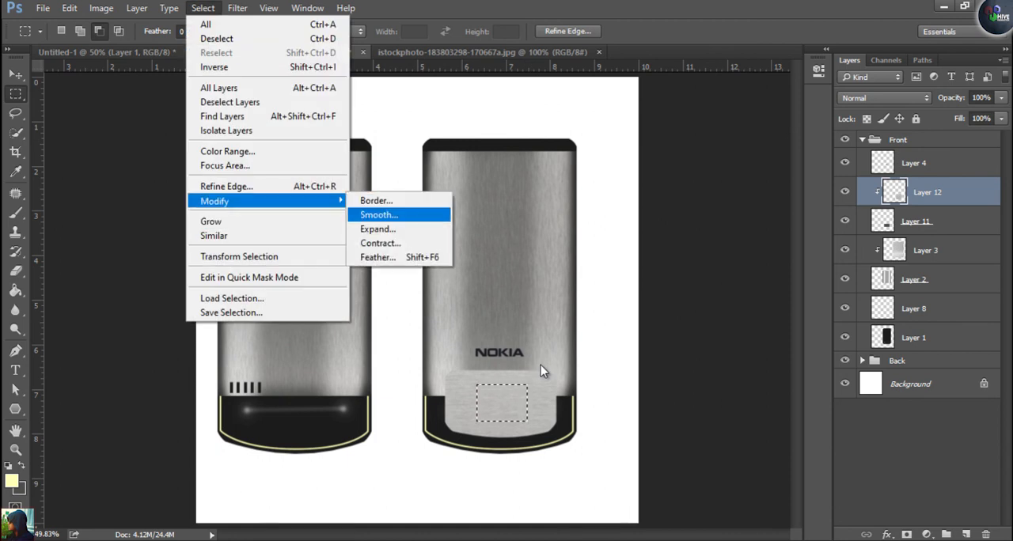
click(378, 214)
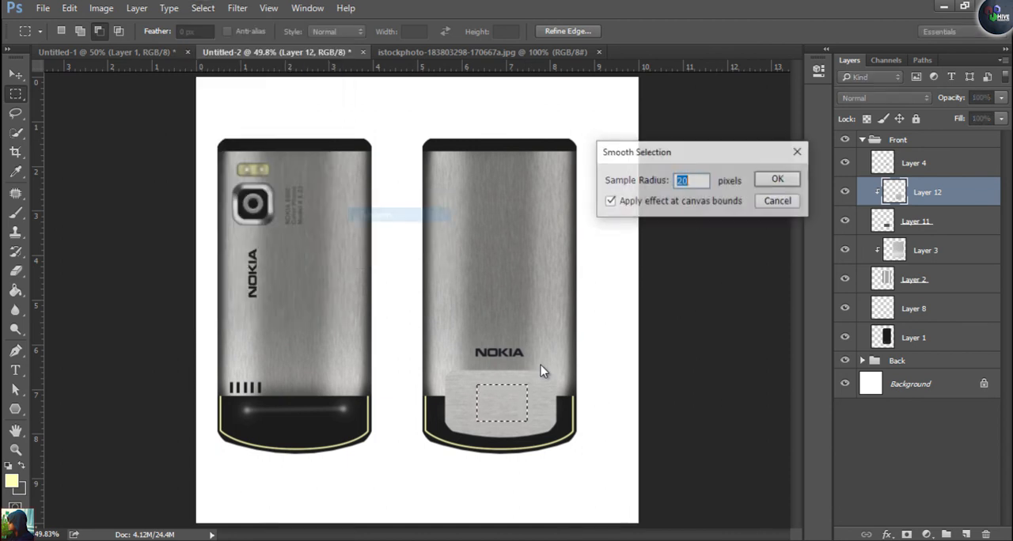
key(Return)
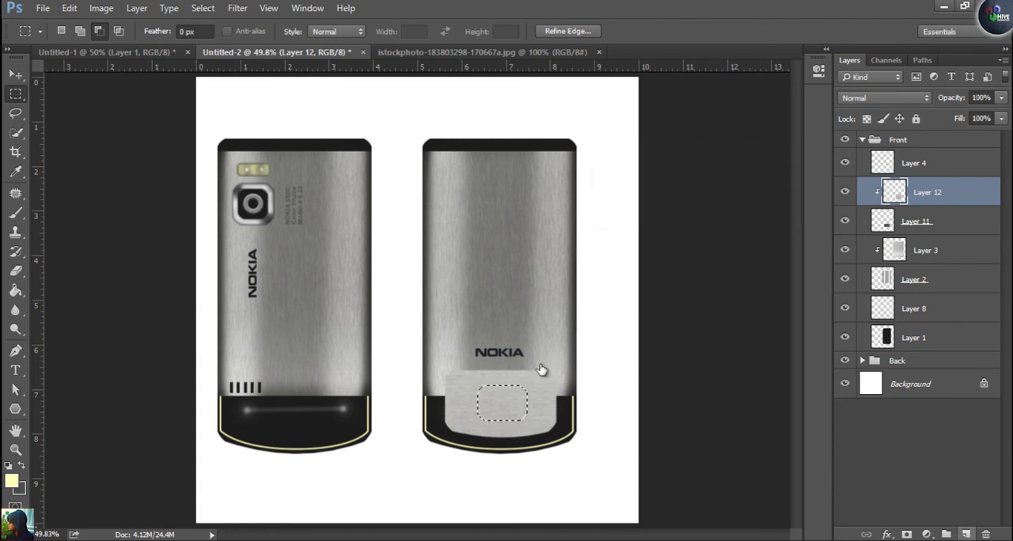
click(966, 535)
key(ctrl+d)
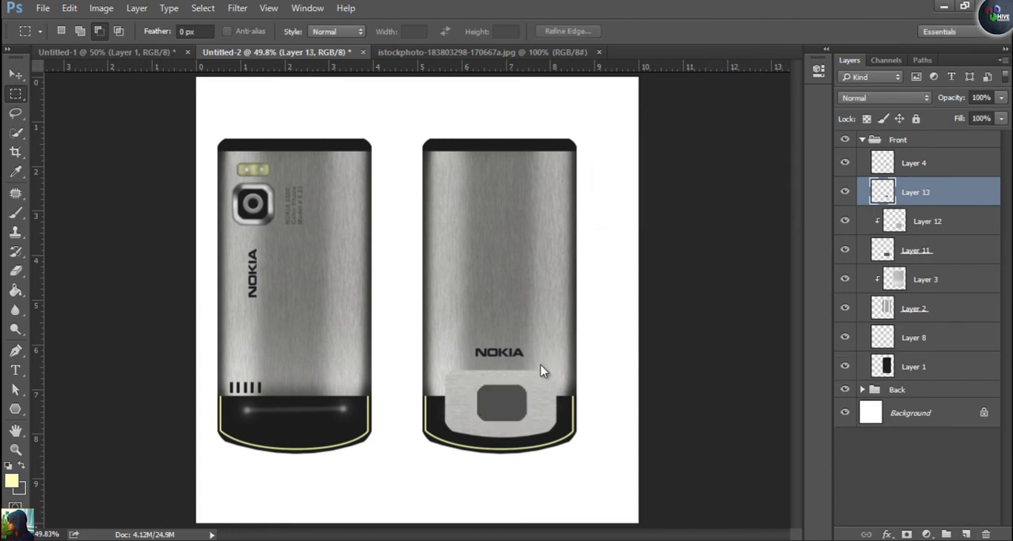
Nudge the dark grey centre button shape on Layer 13 slightly left so it sits centred on the metal keypad panel
key(v)
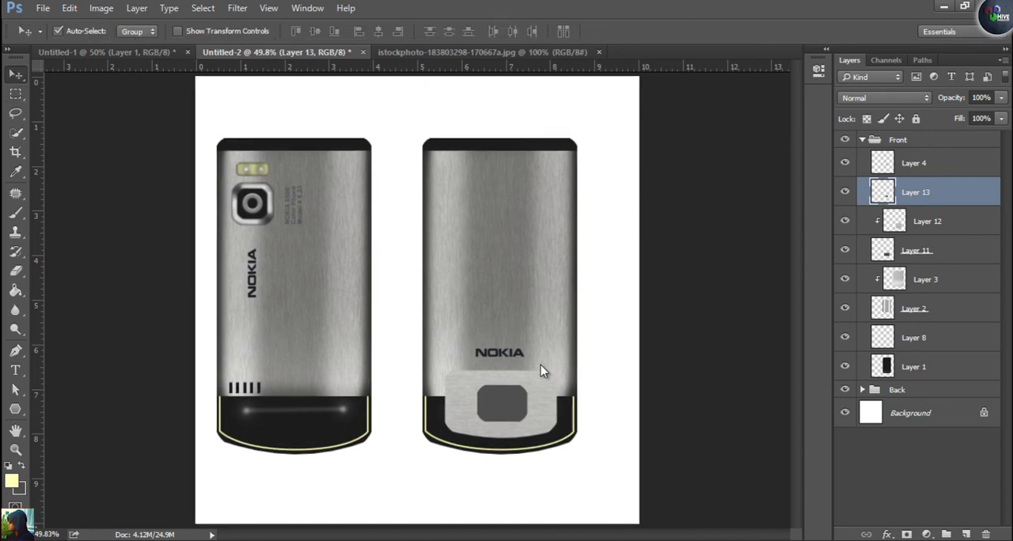
key(ctrl+plus)
key(ctrl+plus)
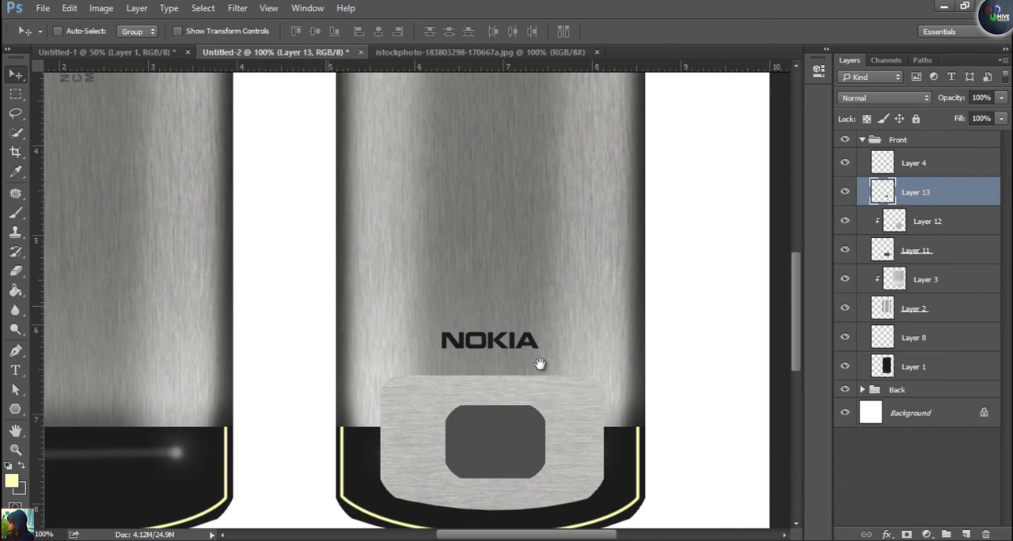
drag(543, 381, 539, 363)
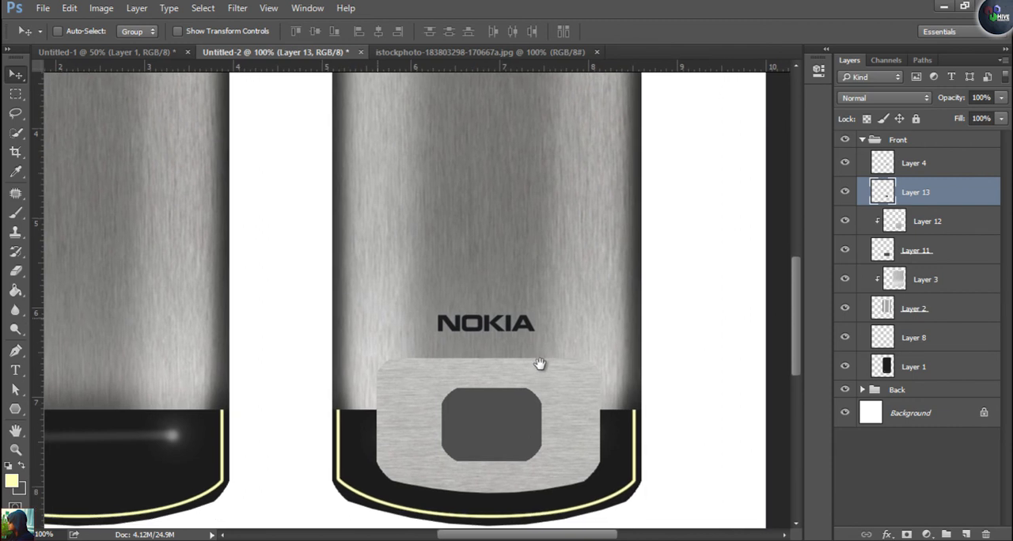
click(914, 163)
click(845, 163)
click(845, 192)
click(845, 192)
click(915, 193)
key(Left)
key(Left)
key(Left)
key(Left)
key(Left)
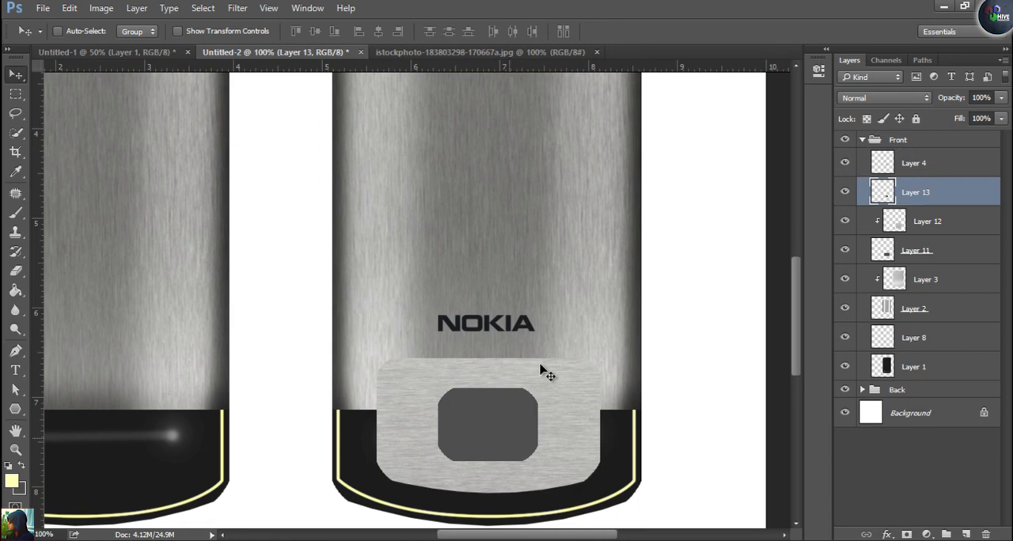
Bring a piece of the brushed-metal texture into Untitled-2 over the centre button and clip it to Layer 13
key(ctrl+Tab)
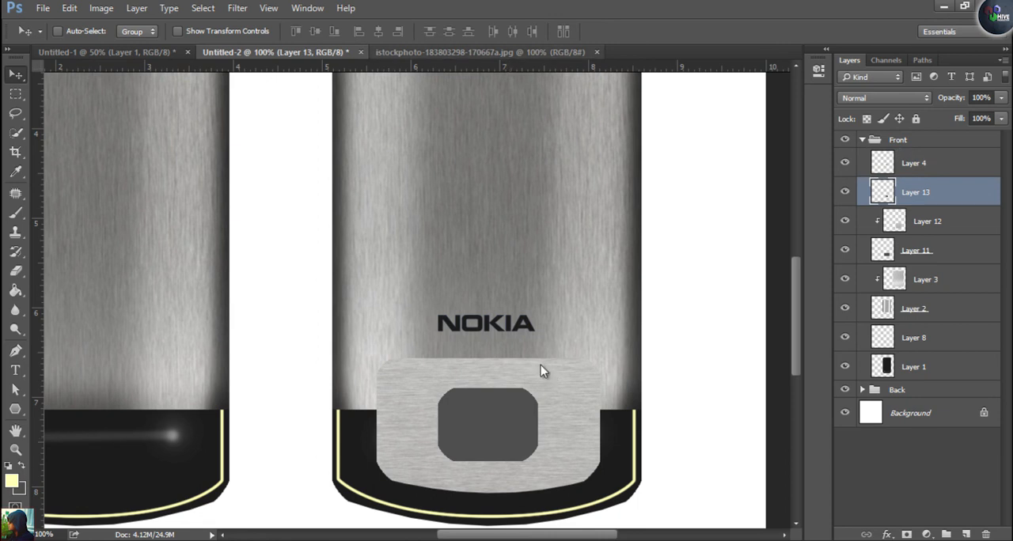
mouse_move(541, 369)
mouse_down()
mouse_move(316, 52)
mouse_move(542, 369)
mouse_up()
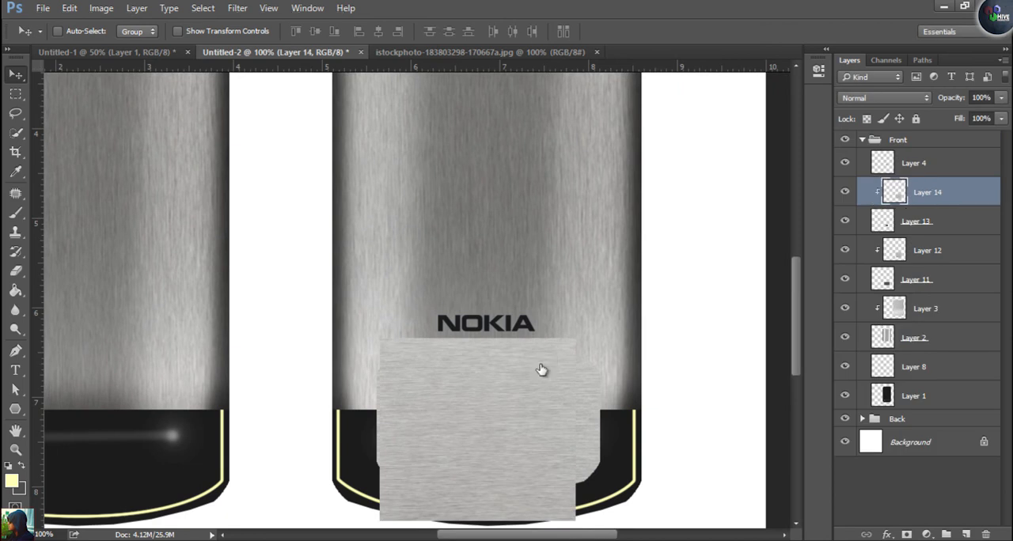
key(ctrl+alt+g)
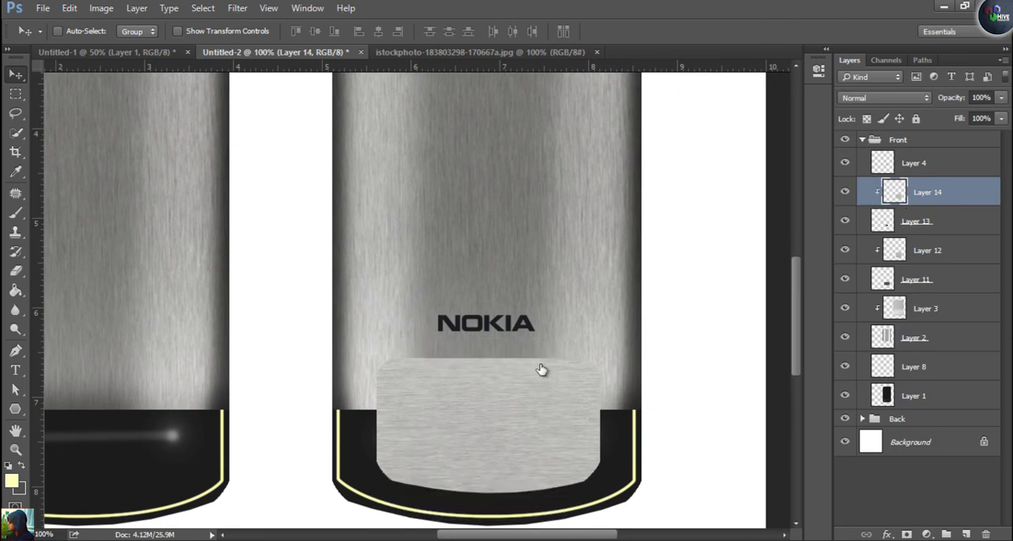
key(alt+bracketleft)
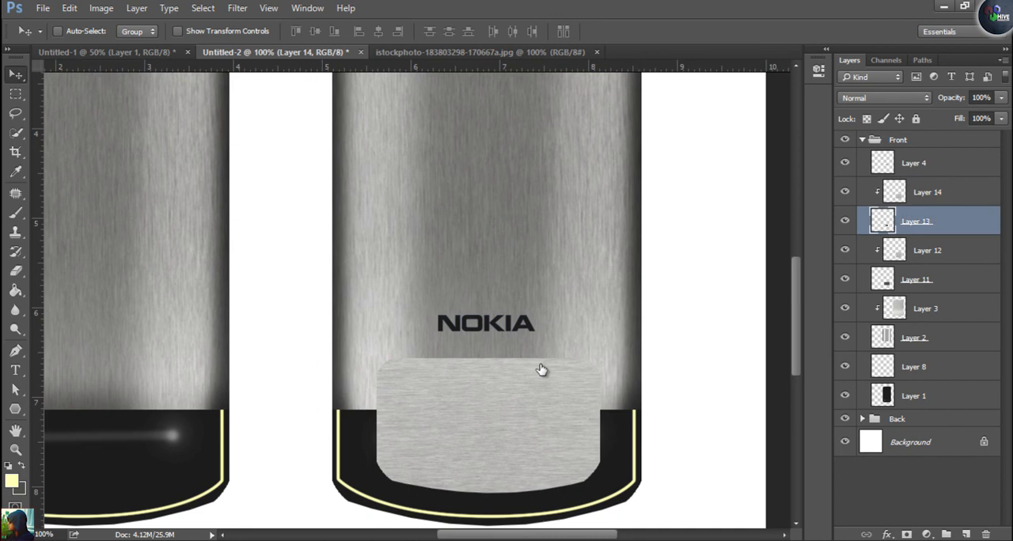
double_click(959, 221)
drag(506, 61, 894, 41)
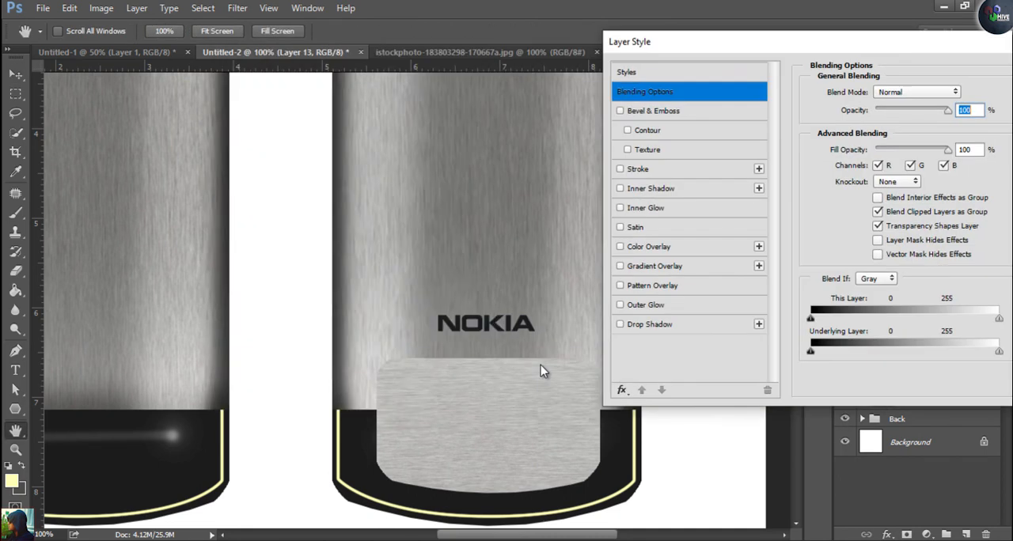
click(648, 324)
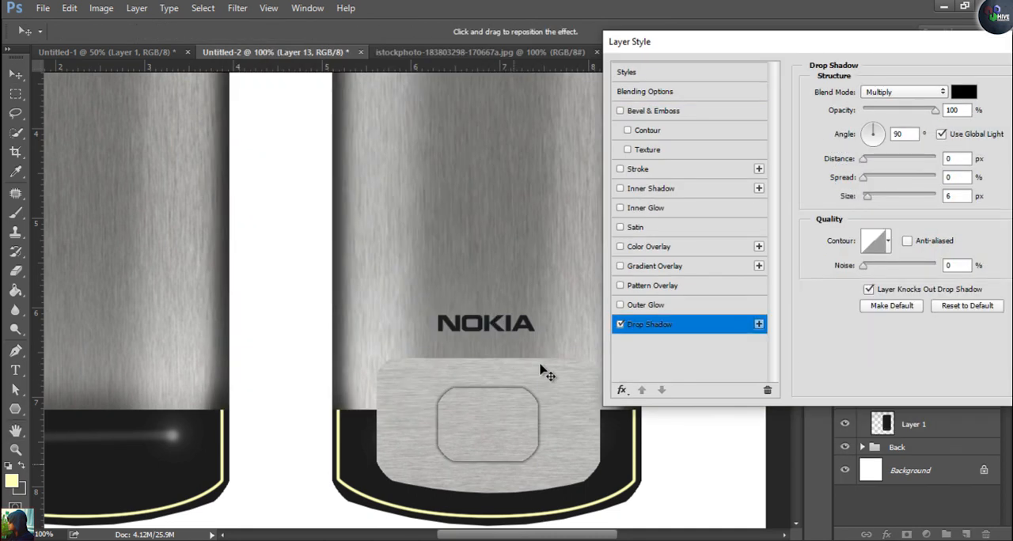
click(620, 323)
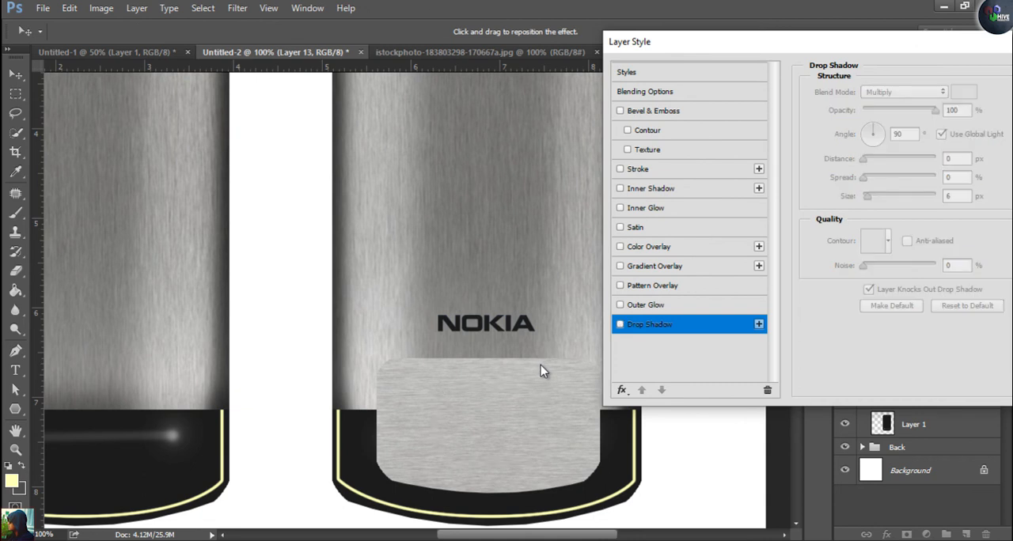
click(637, 169)
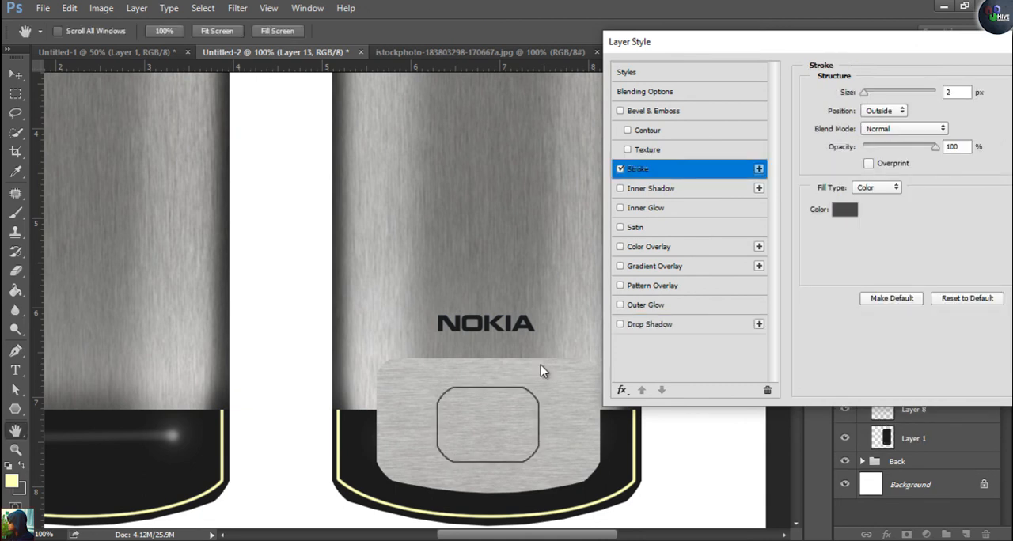
scroll(543, 371, up, 20)
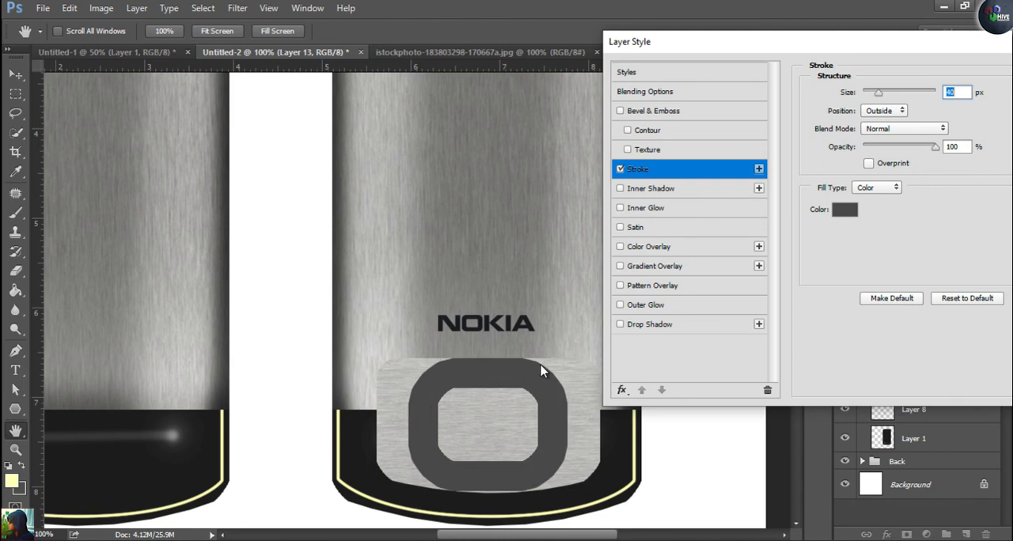
text(4)
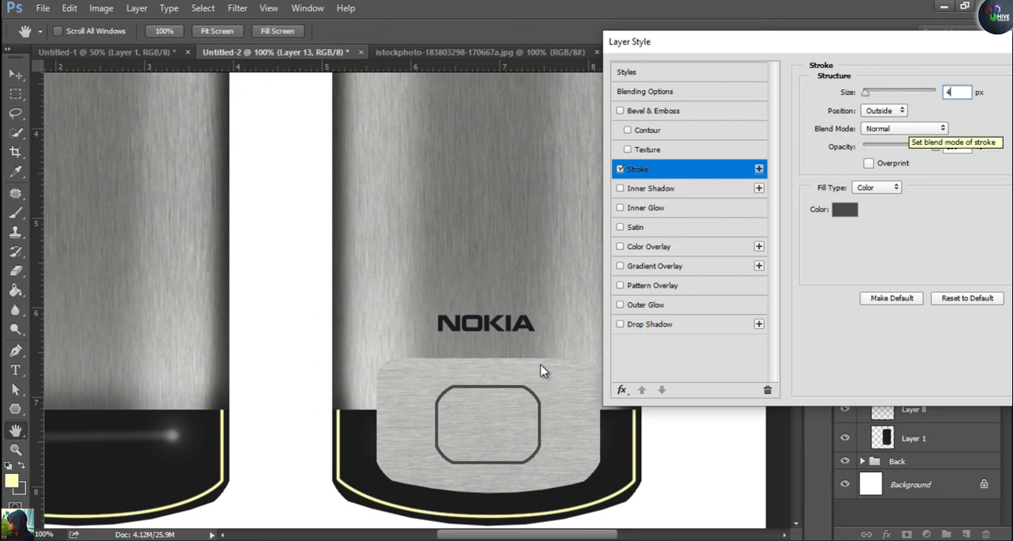
click(883, 110)
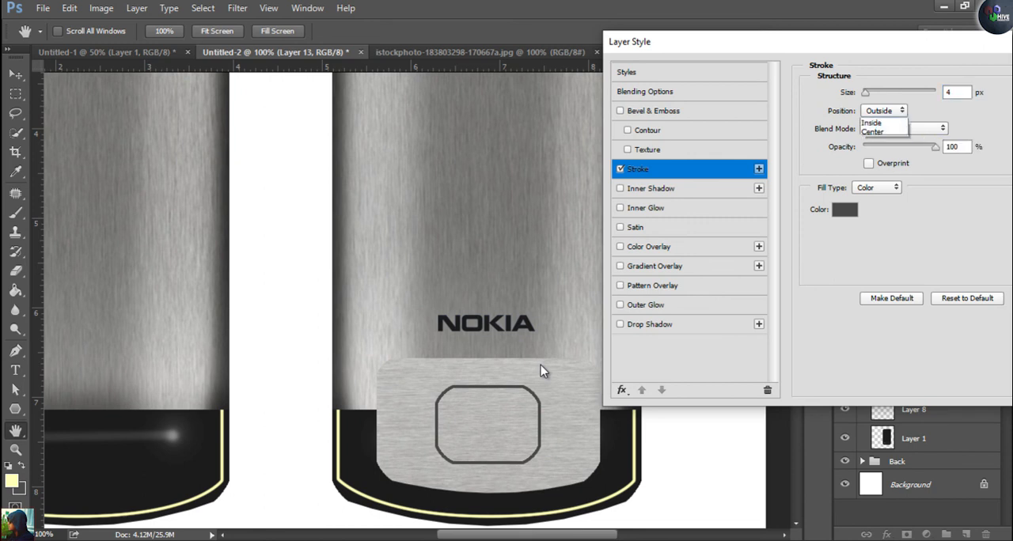
click(878, 131)
click(884, 111)
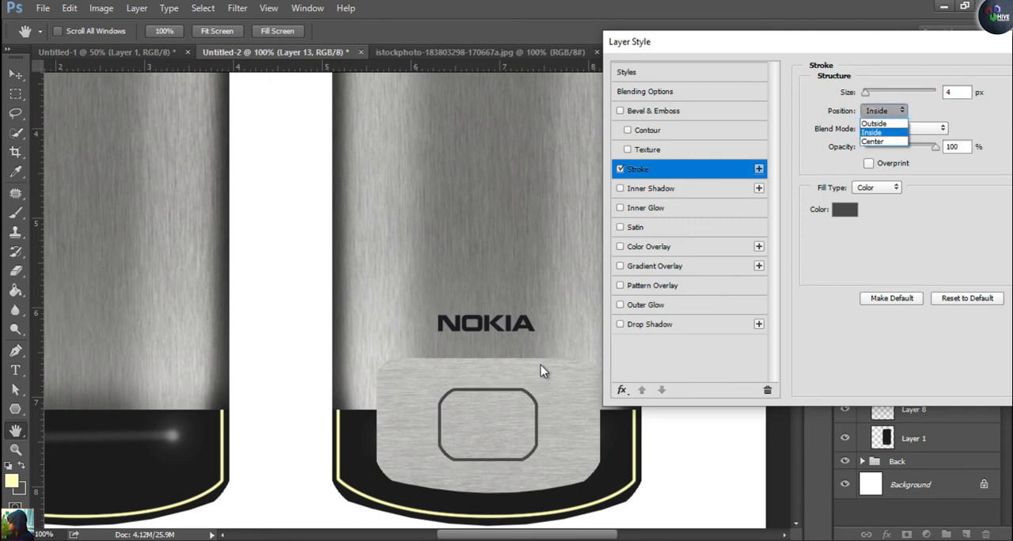
click(878, 140)
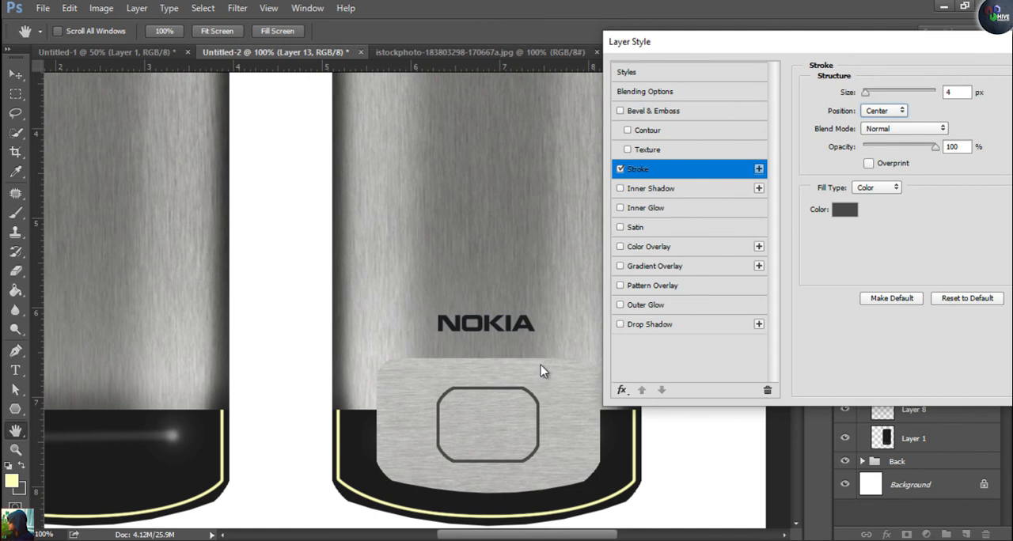
drag(776, 42, 473, 63)
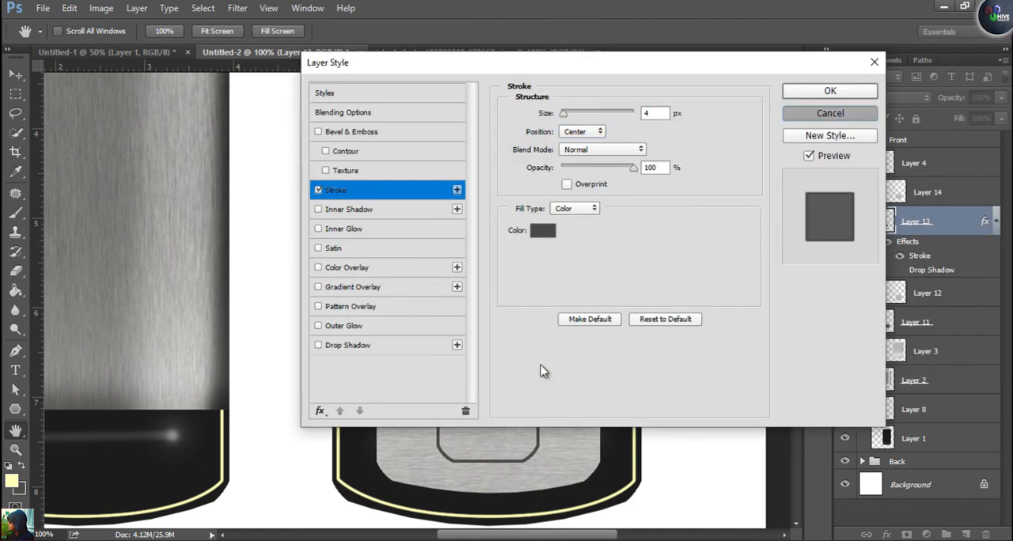
key(Escape)
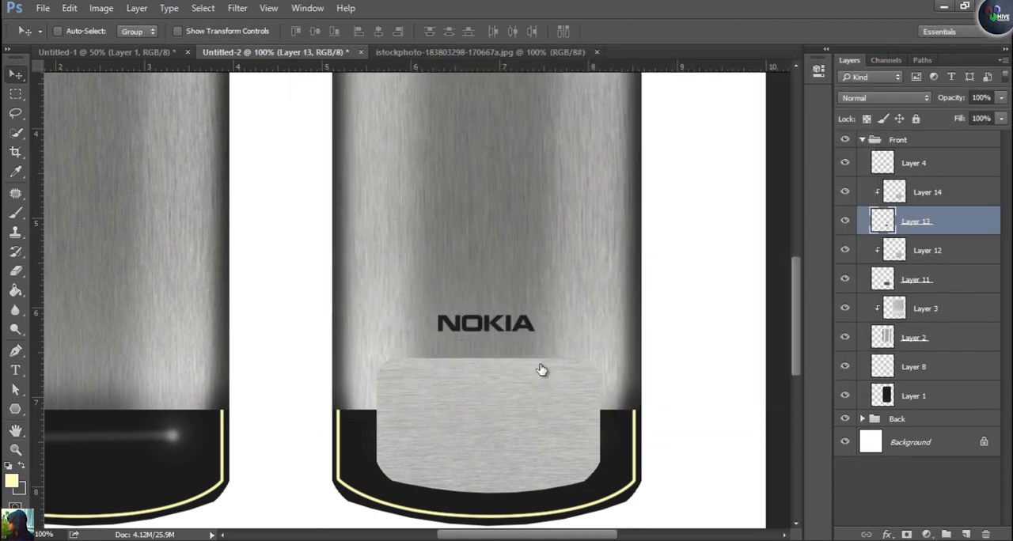
Outline the centre button on Layer 13 with a 4 px dark grey Stroke layer style, positioned Center
double_click(961, 222)
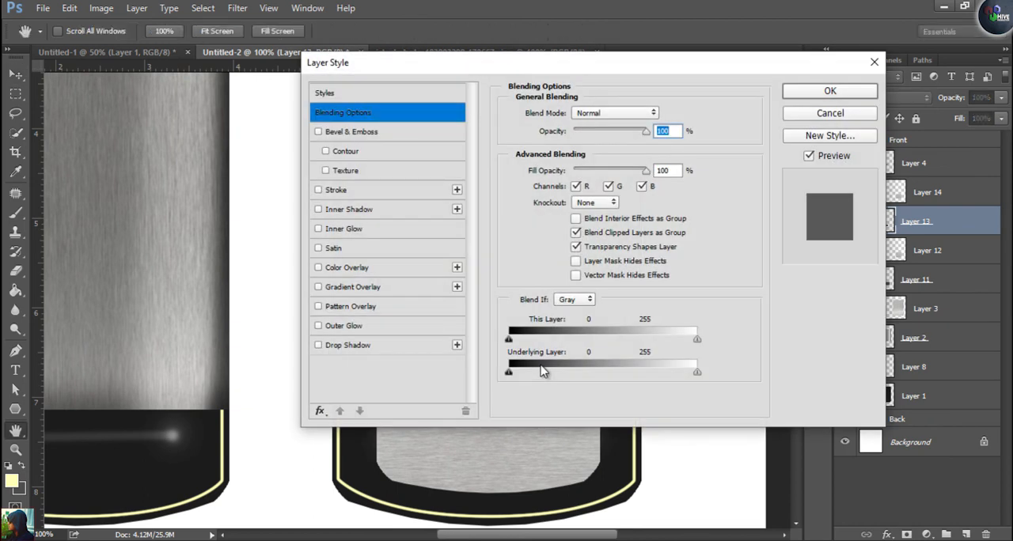
click(335, 190)
drag(653, 113, 636, 113)
text(4)
click(583, 132)
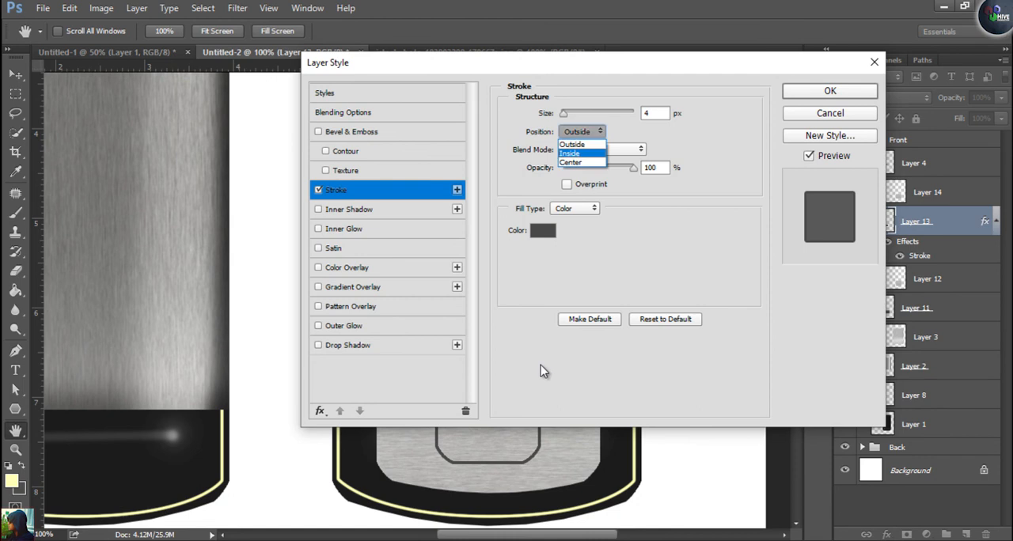
click(569, 154)
click(582, 132)
click(570, 163)
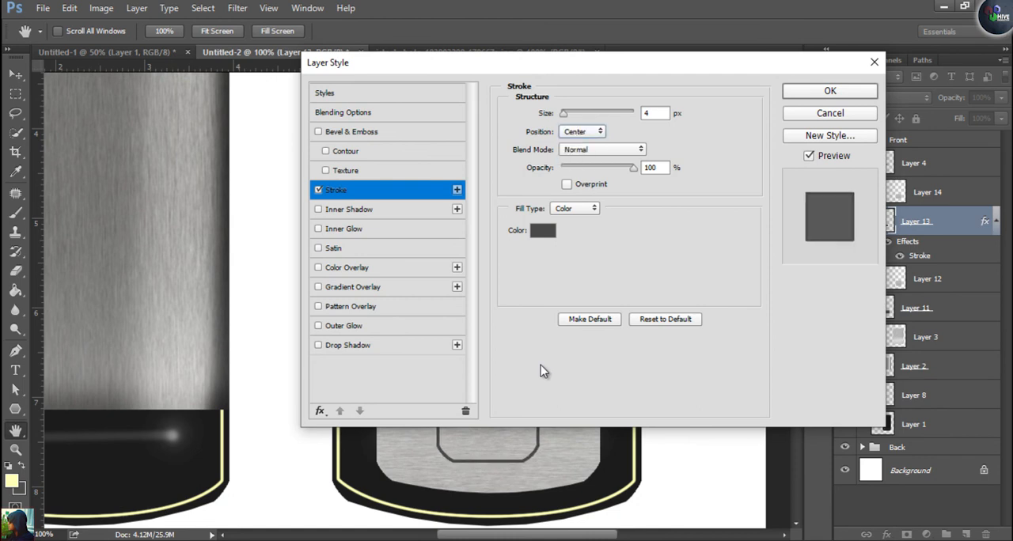
key(Return)
Give the keypad panel shape on Layer 11 the same 4 px dark grey Stroke, positioned Center
click(845, 307)
click(845, 307)
click(934, 308)
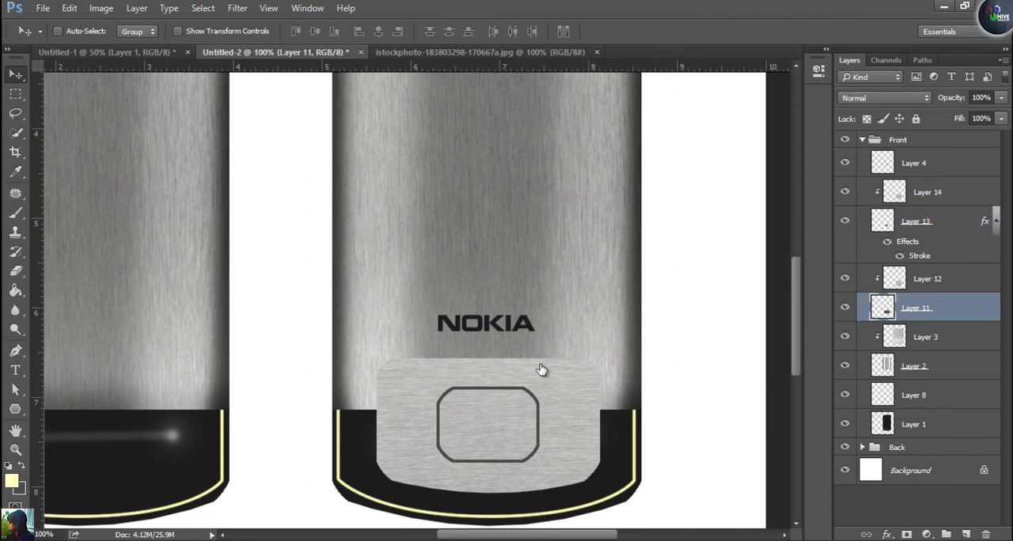
double_click(953, 308)
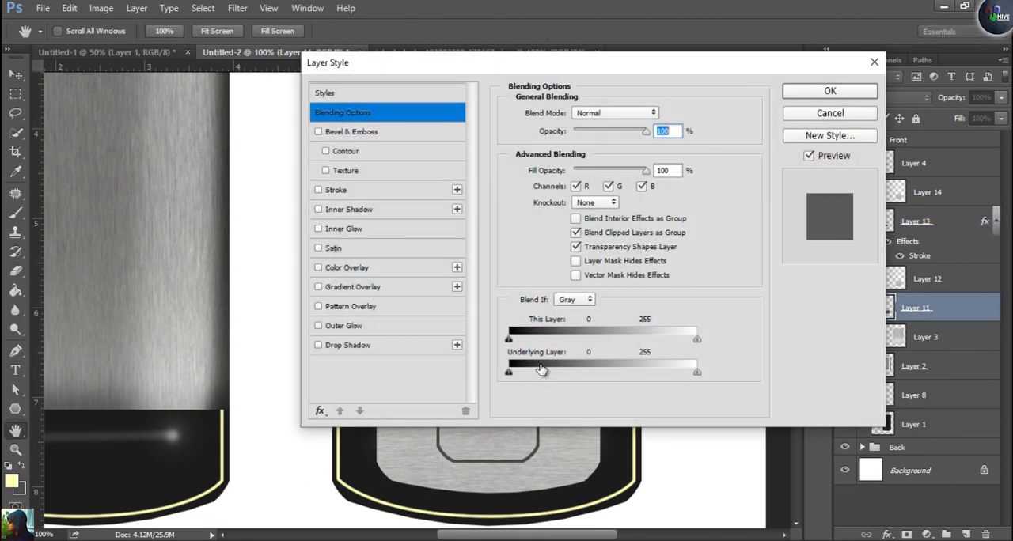
click(336, 190)
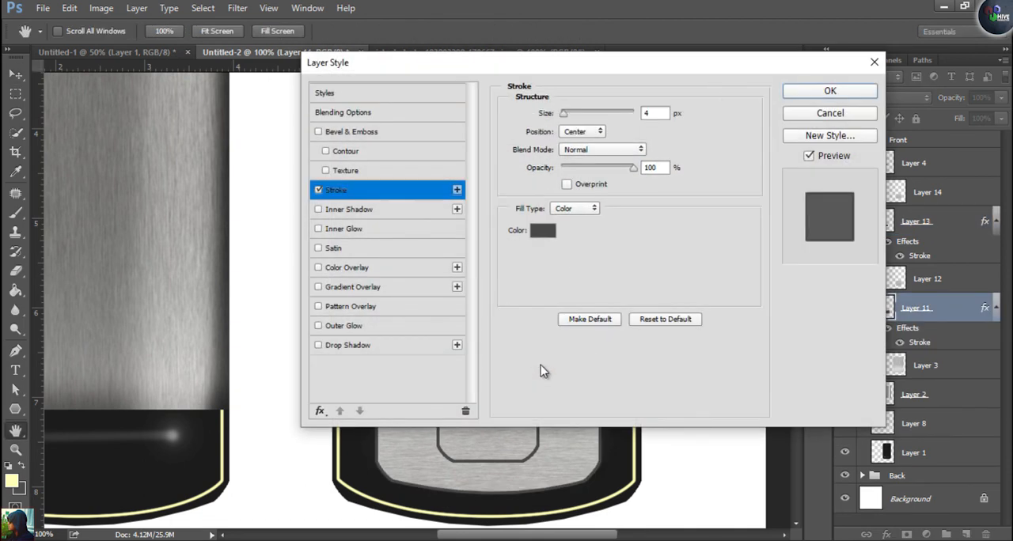
key(Return)
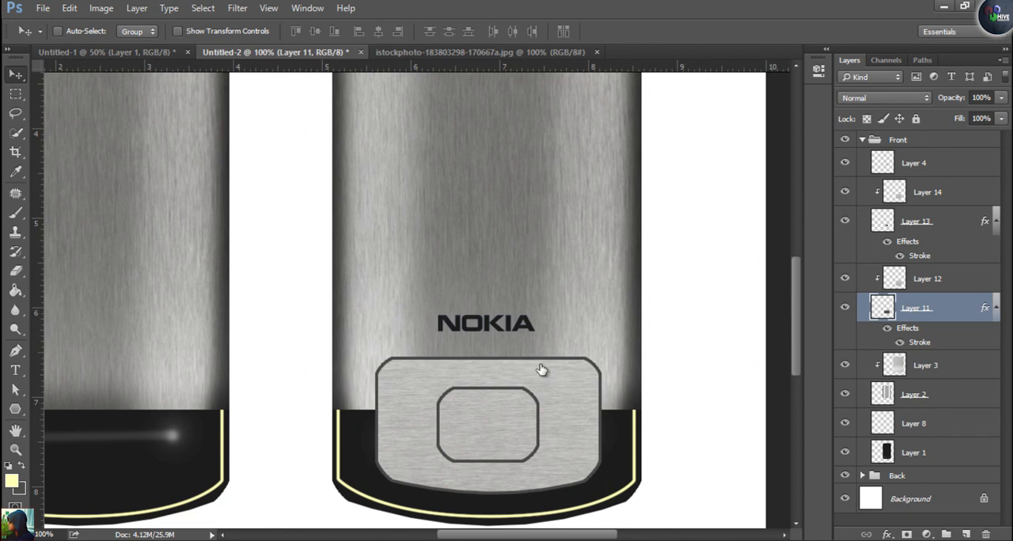
Select Layers 11 to 14 together and nudge the keypad panel with its centre button slightly up towards the NOKIA logo
shift+click(927, 193)
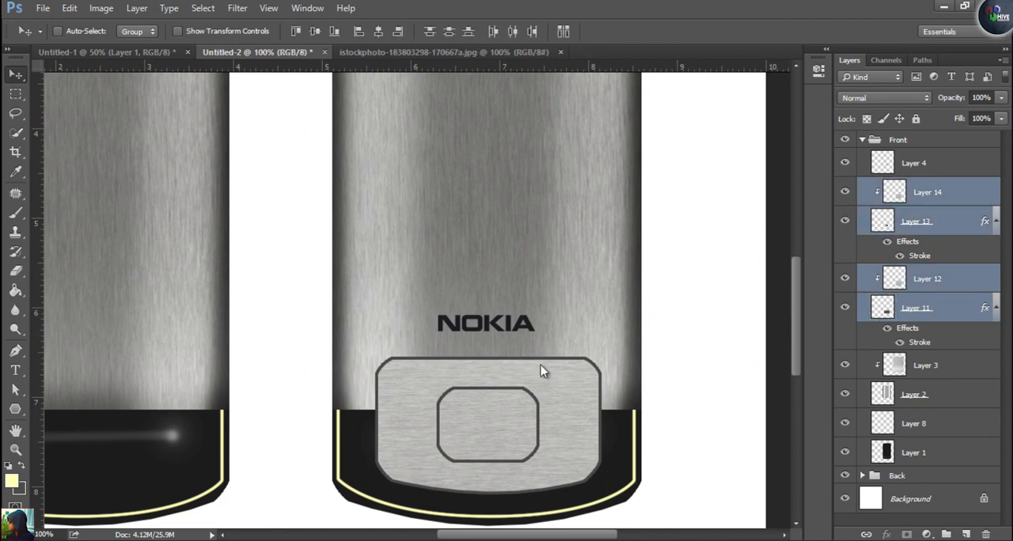
key(Up)
key(Up)
key(Up)
key(Up)
key(Up)
key(Up)
key(Up)
key(Up)
key(Up)
key(Up)
key(Up)
key(Up)
key(Up)
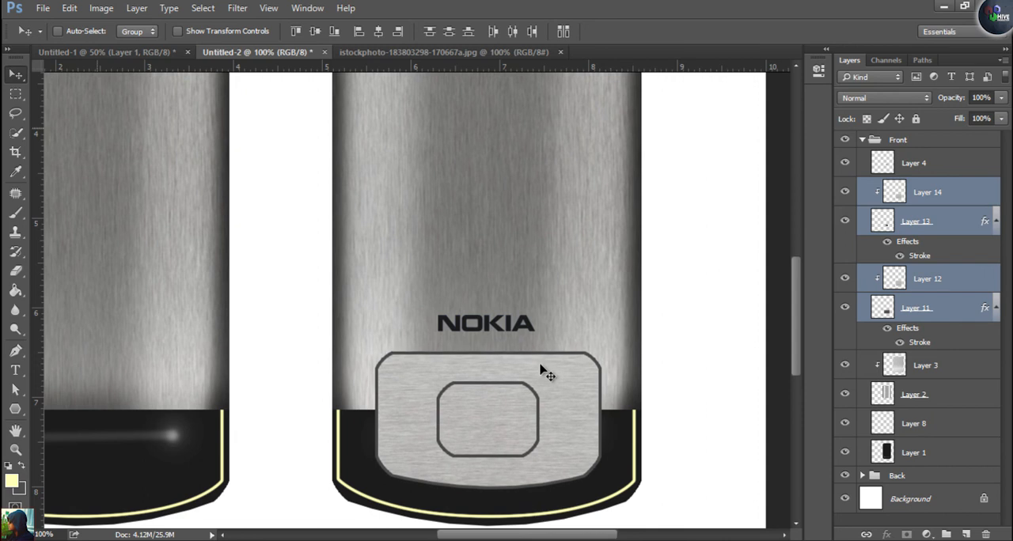
key(Down)
key(Down)
key(Down)
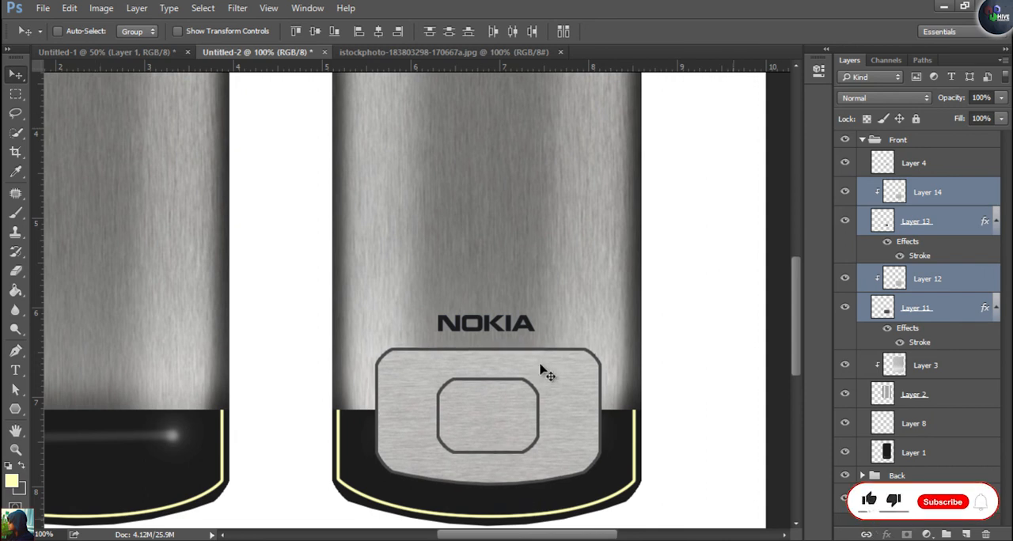
Add a thin dark grey horizontal dividing line across the keypad panel, behind the centre button, on a new layer above Layer 12
alt+right_click(540, 364)
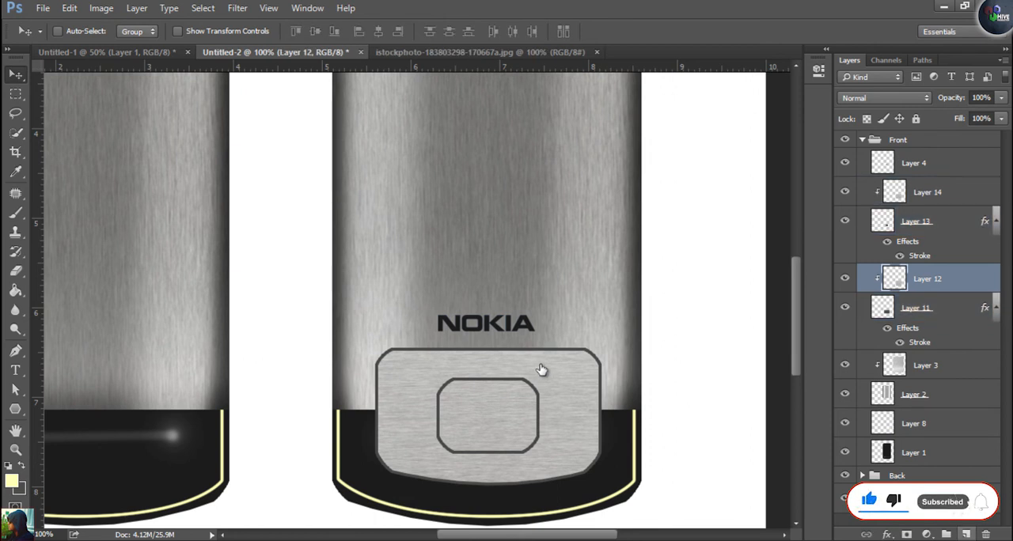
key(ctrl+shift+alt+n)
key(m)
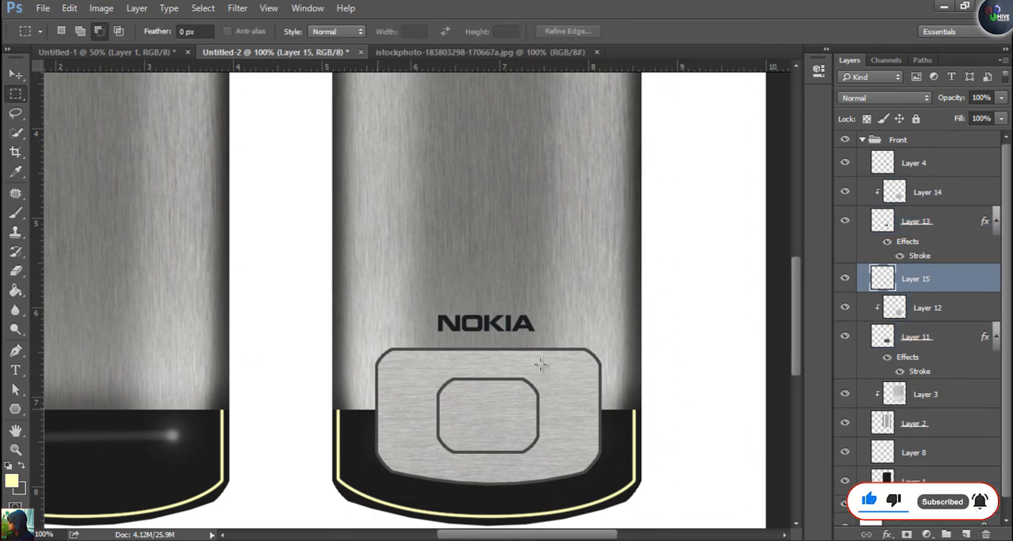
drag(376, 409, 599, 411)
key(ctrl+d)
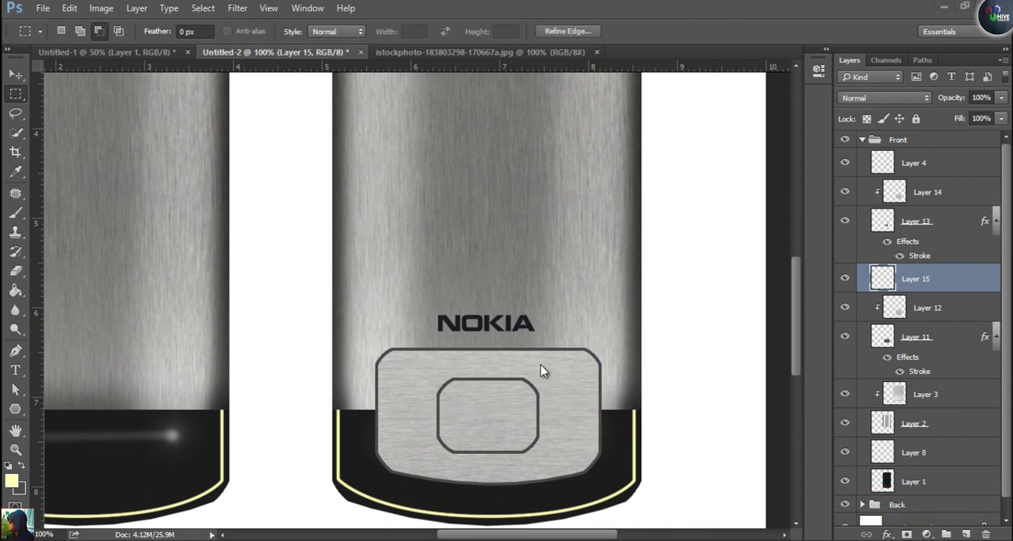
key(ctrl+z)
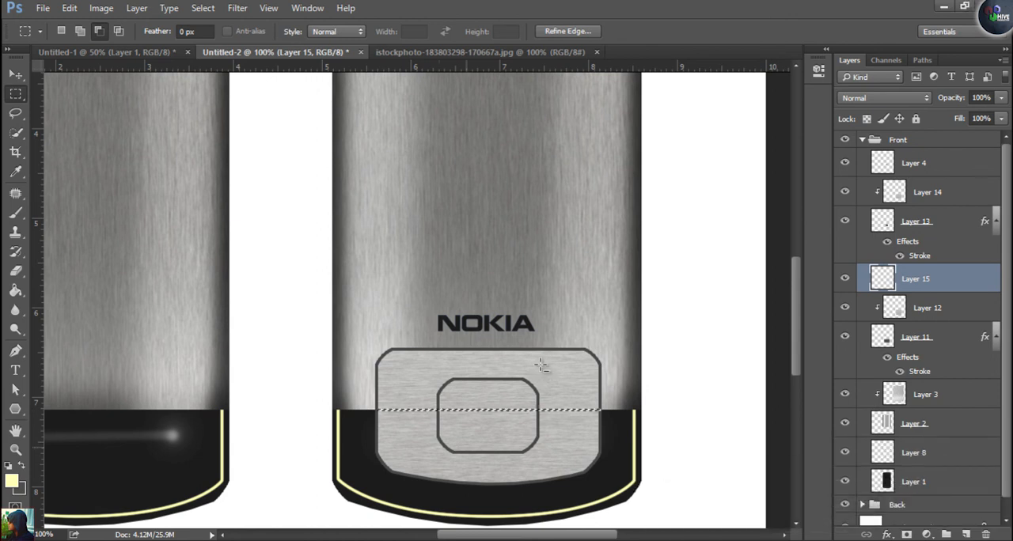
key(ctrl+d)
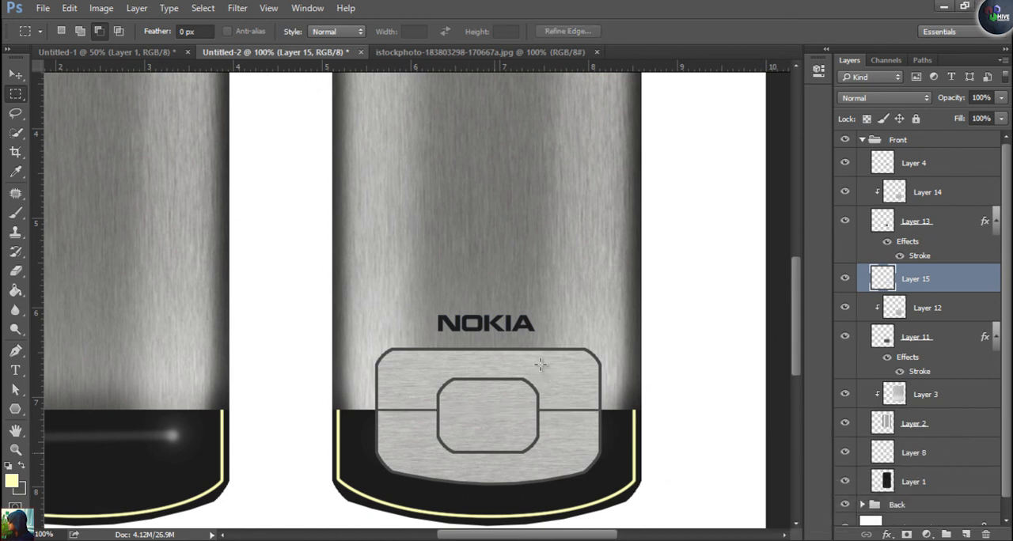
key(v)
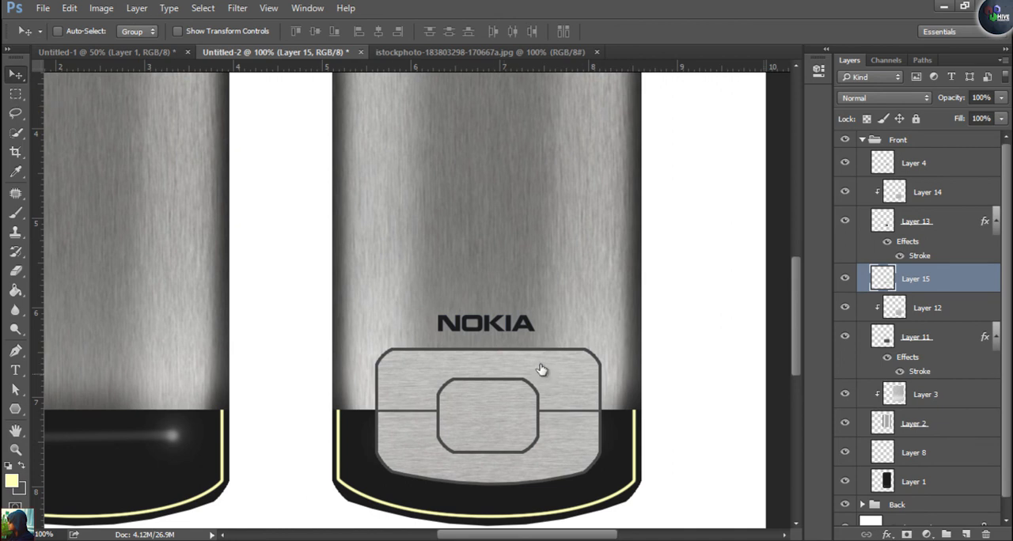
Group Layer 13 and its clipped Layer 14, which form the centre button
key(alt+bracketright)
key(shift+alt+bracketright)
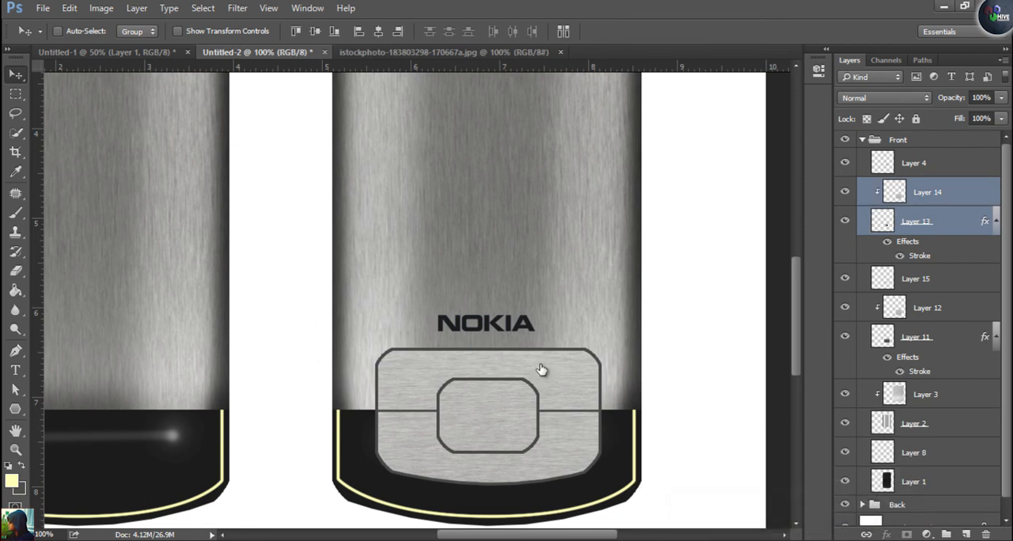
key(ctrl+g)
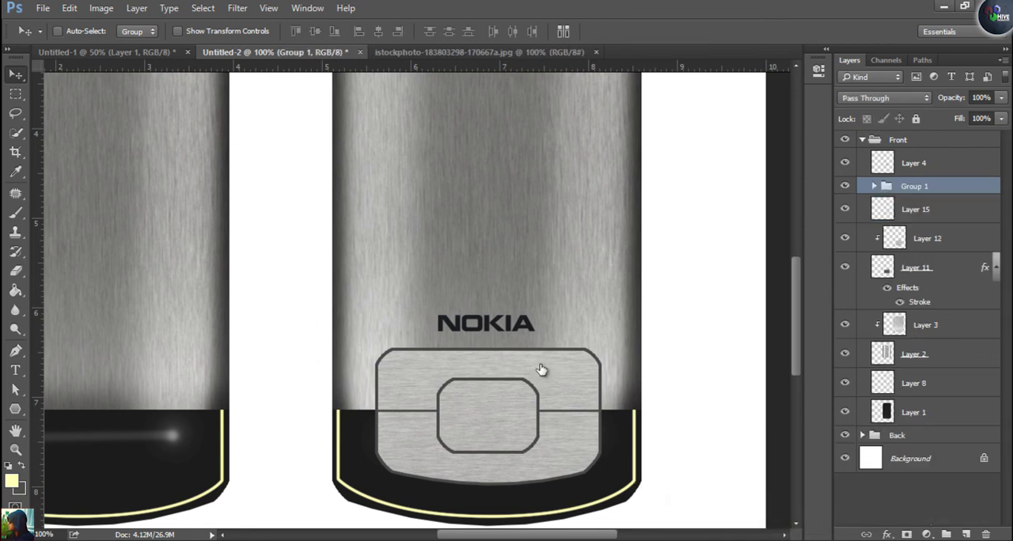
Duplicate the centre button group and scale the copy down proportionally, centred inside the original button outline as an inner ring
drag(539, 392, 540, 366)
key(ctrl+t)
drag(575, 302, 560, 316)
drag(518, 394, 518, 402)
drag(540, 367, 541, 386)
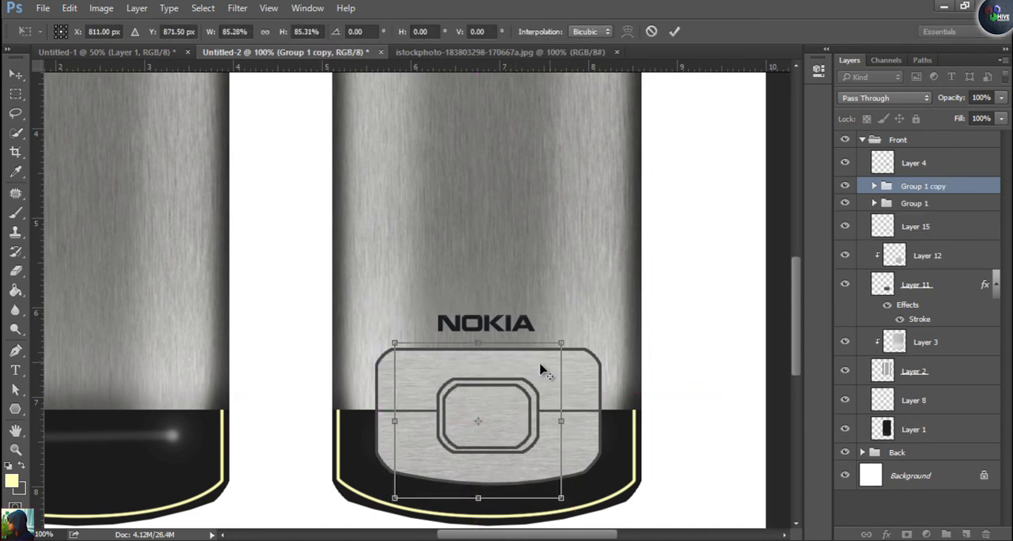
drag(561, 343, 551, 352)
key(Up)
key(Up)
key(Left)
drag(540, 364, 504, 495)
key(Return)
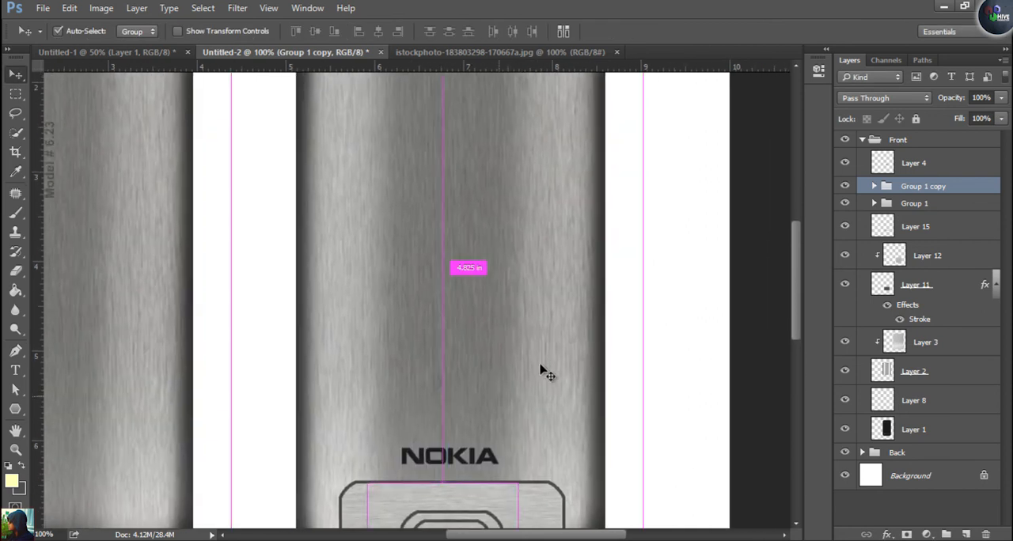
Create a new layer above Layer 4 and fill a large rectangular display area above the NOKIA logo with dark grey
key(ctrl+minus)
key(alt+bracketright)
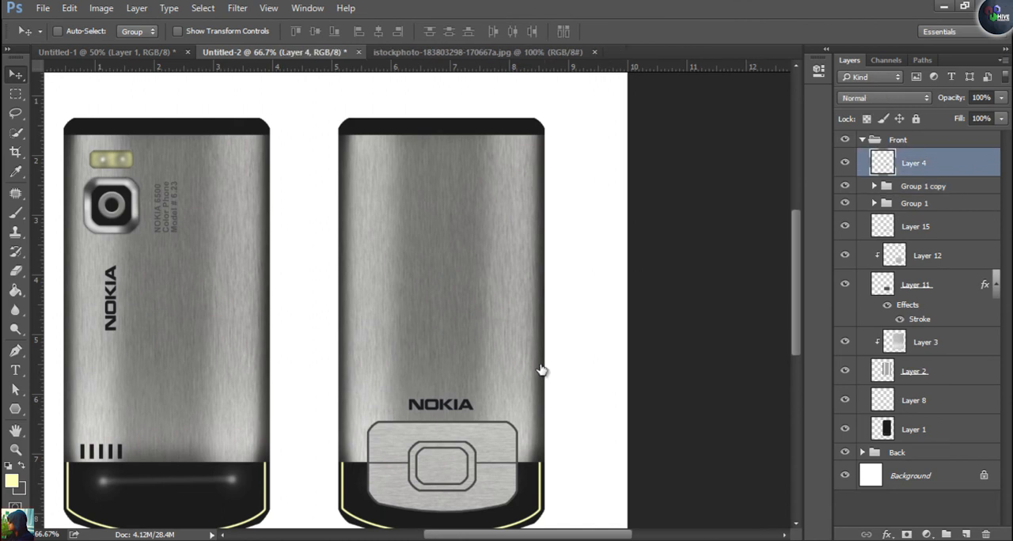
key(ctrl+shift+alt+n)
key(m)
drag(358, 148, 541, 365)
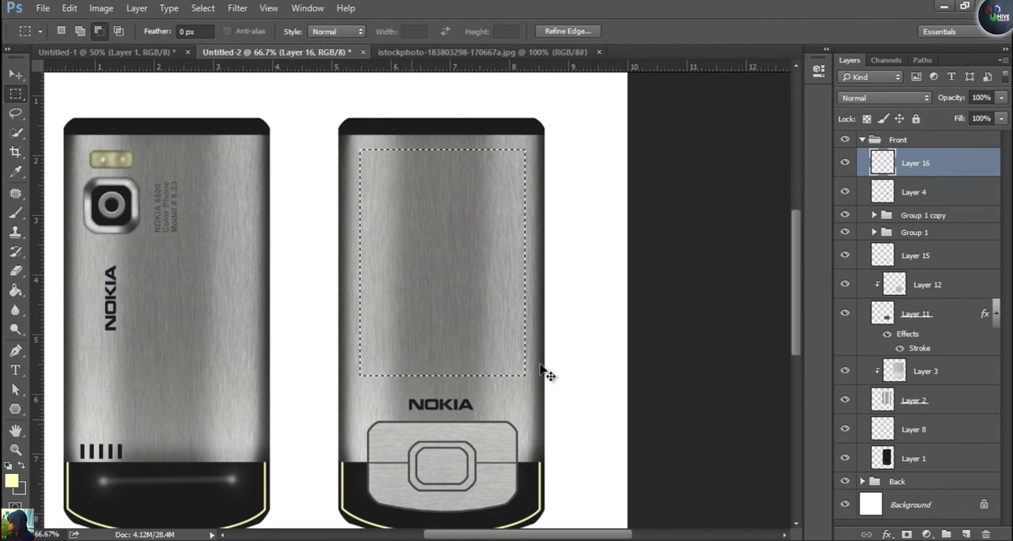
key(ctrl+BackSpace)
key(ctrl+d)
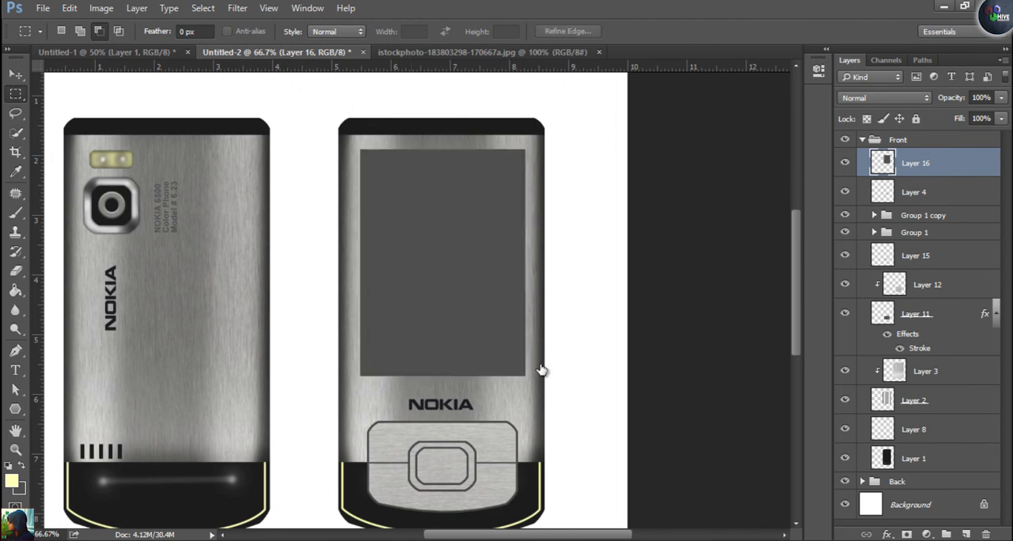
Give the display rectangle on Layer 16 an Inner Shadow with 51% opacity, -90° angle, 9 px distance, 4% choke and 16 px size
double_click(953, 163)
drag(585, 61, 886, 82)
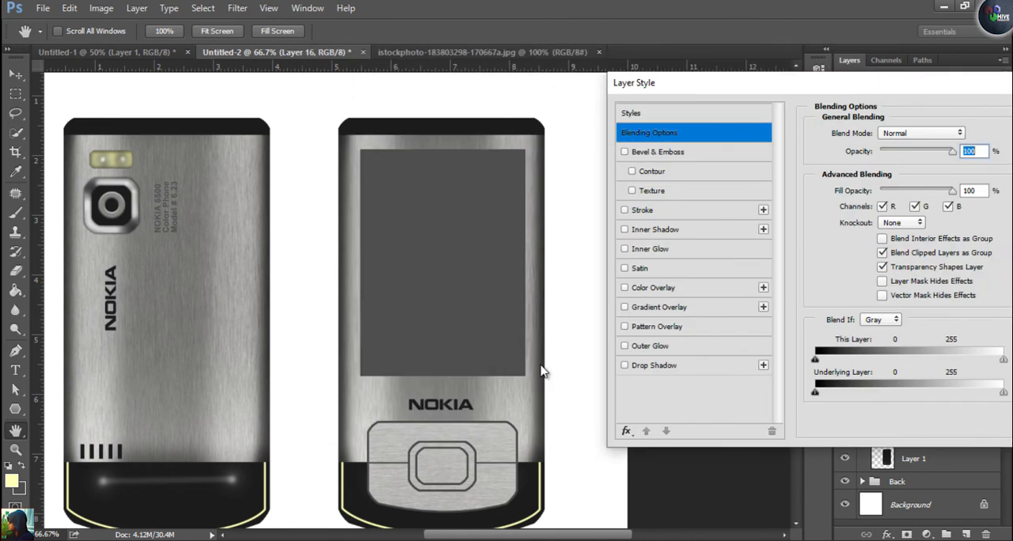
click(655, 228)
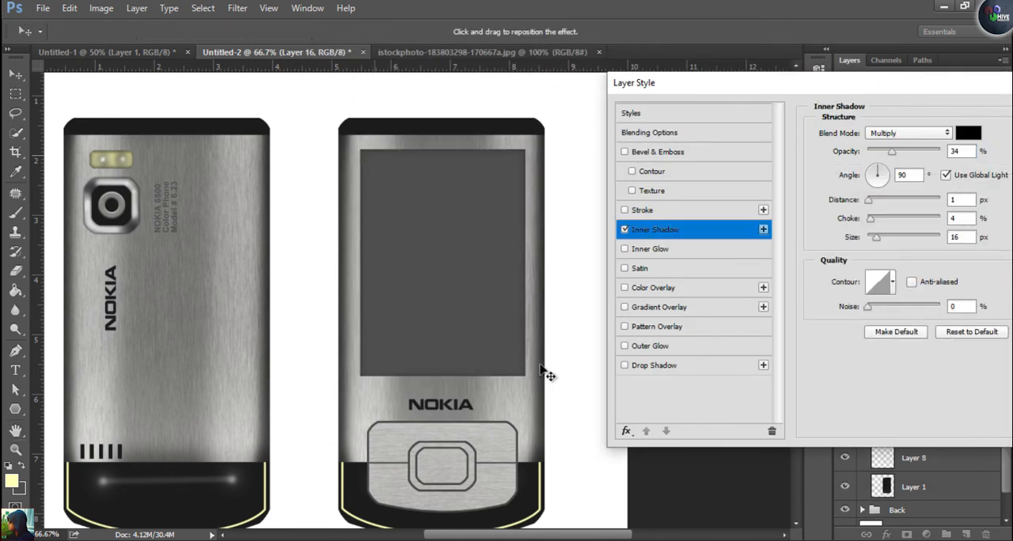
drag(892, 151, 905, 151)
drag(868, 200, 873, 199)
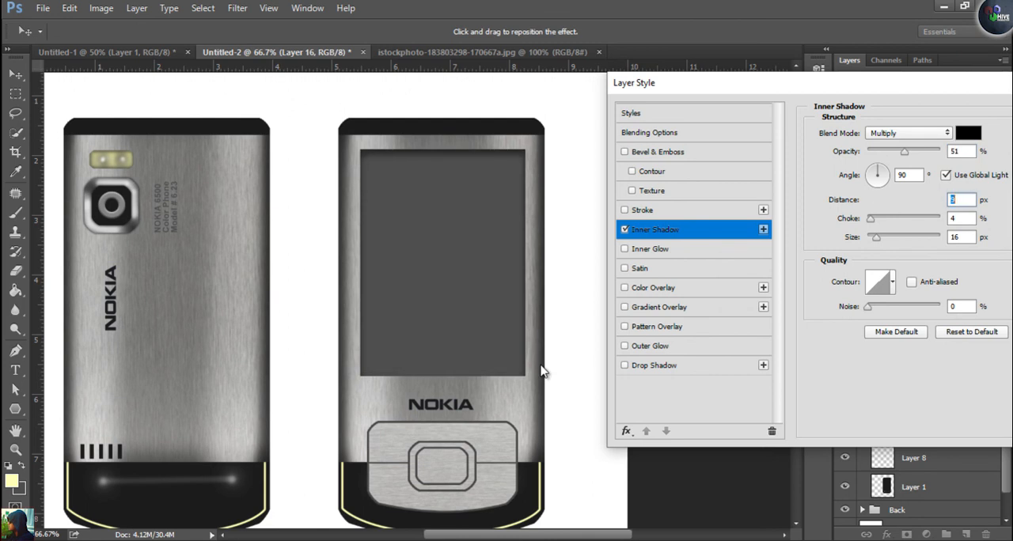
text(9)
key(shift+Tab)
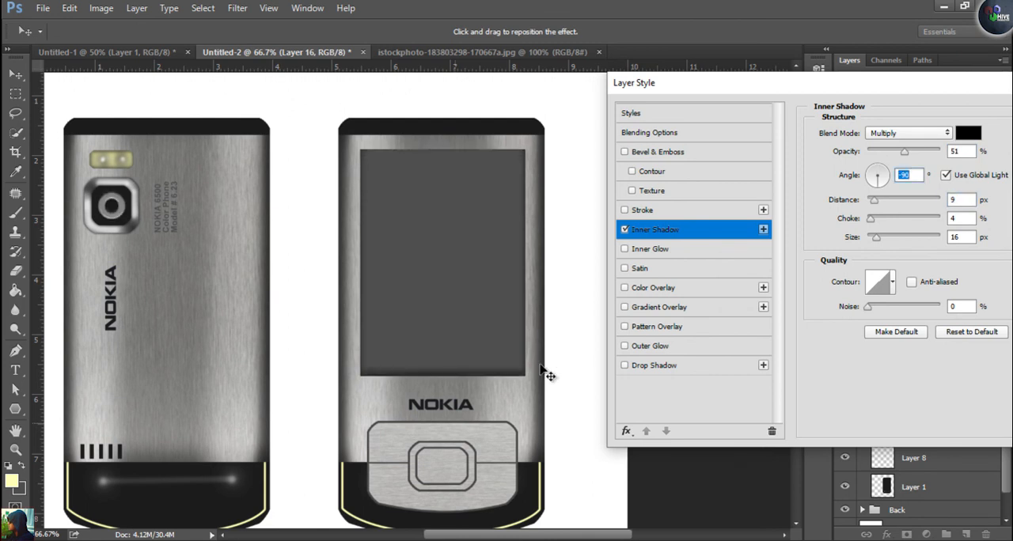
drag(547, 375, 543, 372)
key(Return)
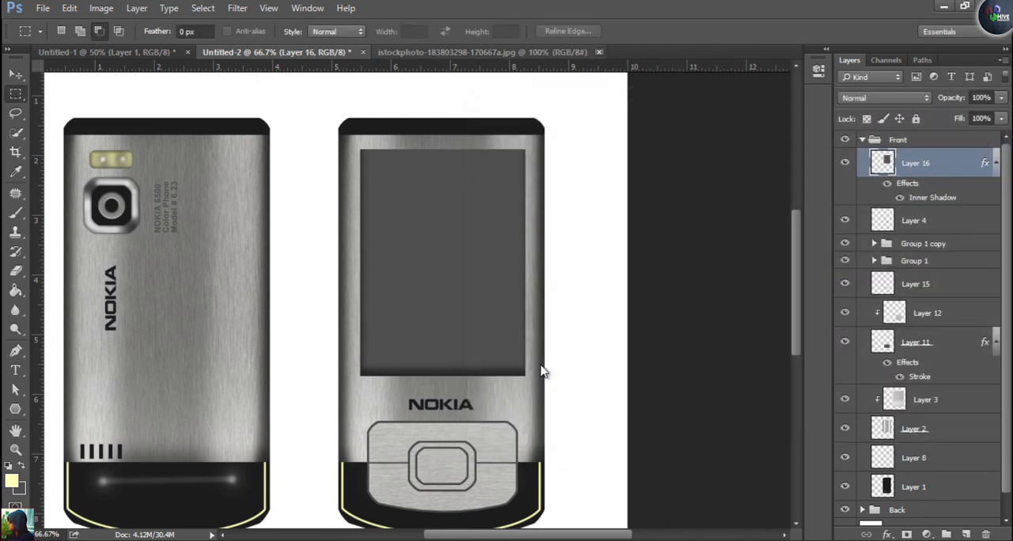
Open the hands-and-logo picture nokia-connecting-peo_00063343 from the Desktop
key(alt+f)
key(o)
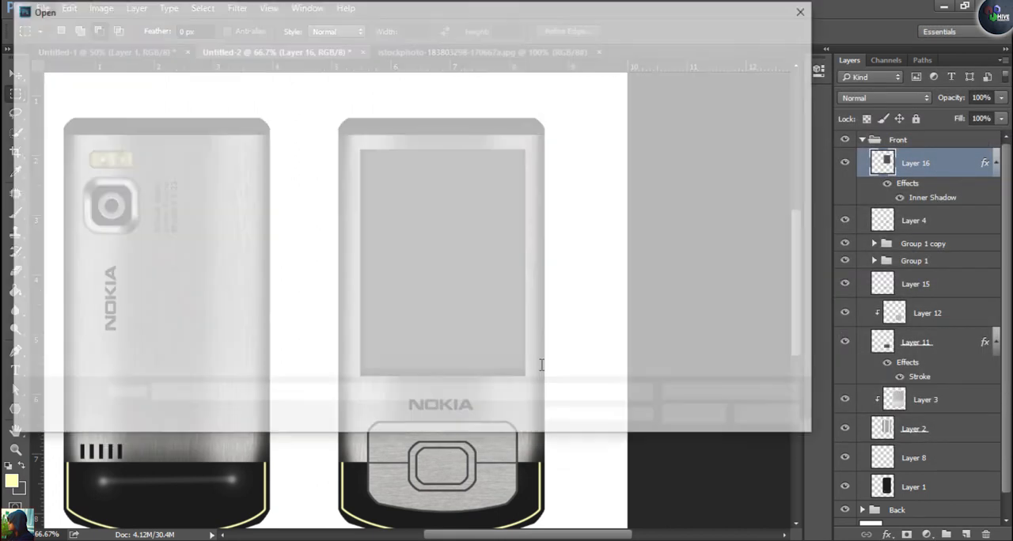
text(code)
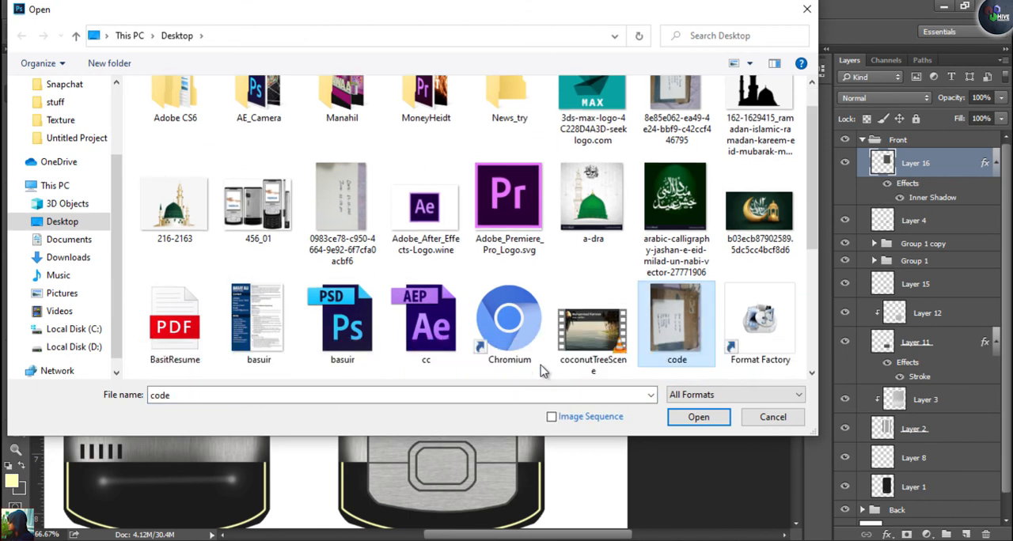
key(Left)
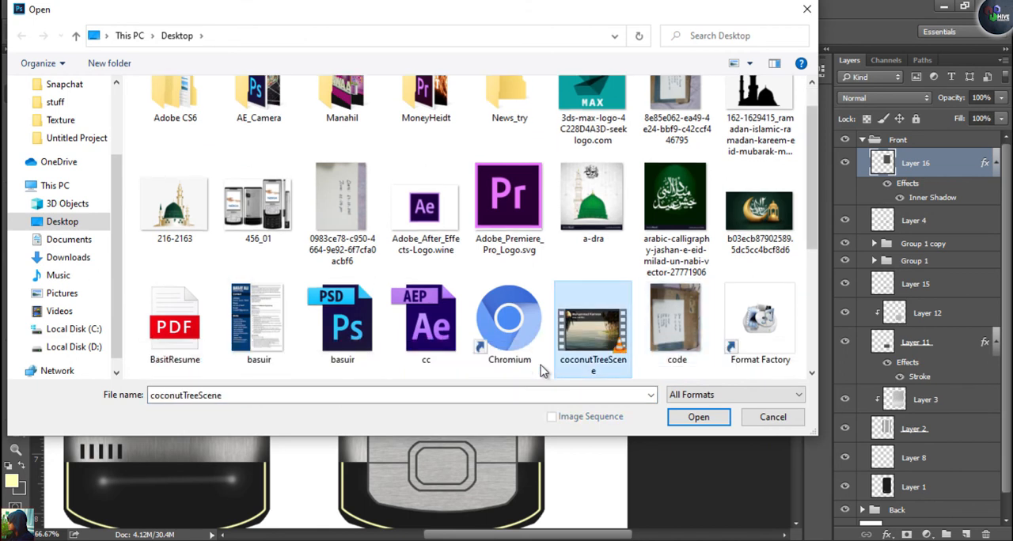
scroll(543, 372, down, 2)
click(541, 367)
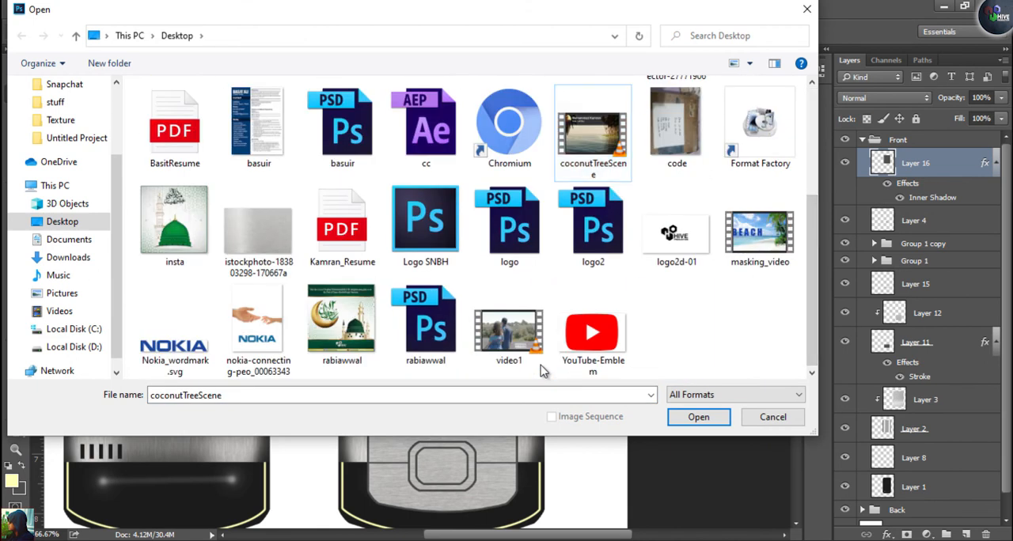
scroll(676, 261, up, 3)
scroll(676, 261, down, 3)
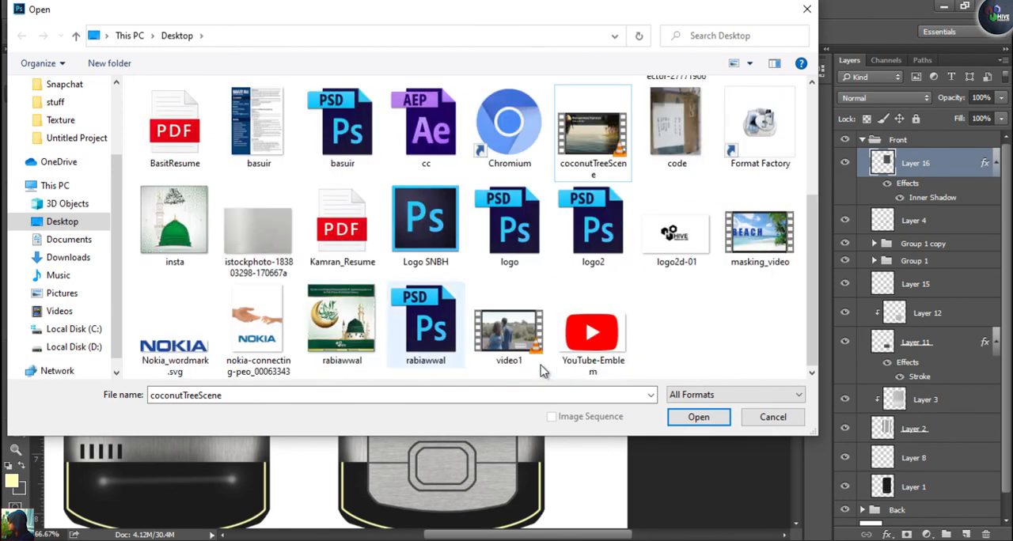
click(259, 328)
key(Return)
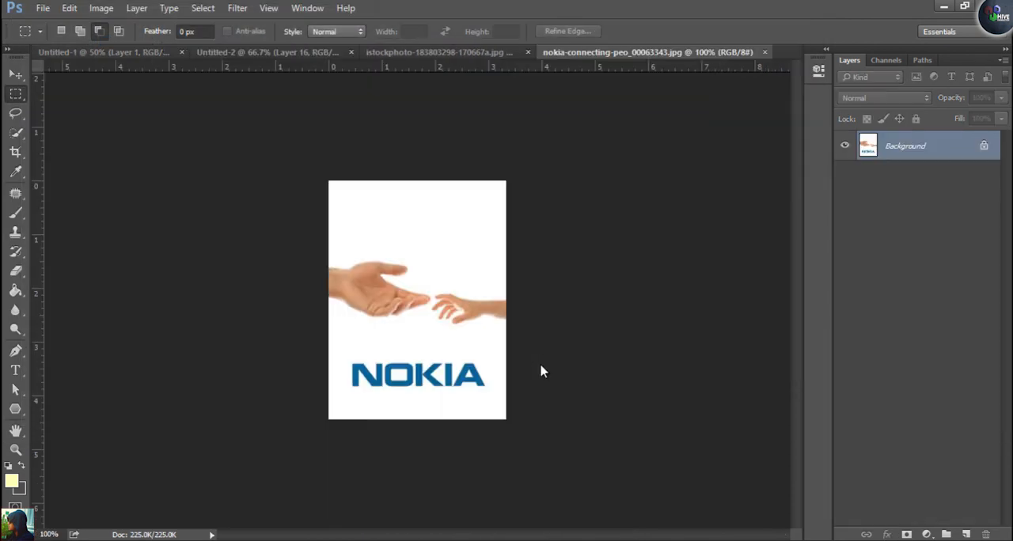
Copy the hands picture into Untitled-2 and align it with the upper-left corner of the phone's display
drag(398, 197, 423, 208)
key(Left)
key(Left)
key(Left)
key(Left)
key(Left)
key(Left)
key(Left)
key(Left)
key(Left)
key(Left)
key(Left)
key(Left)
key(Left)
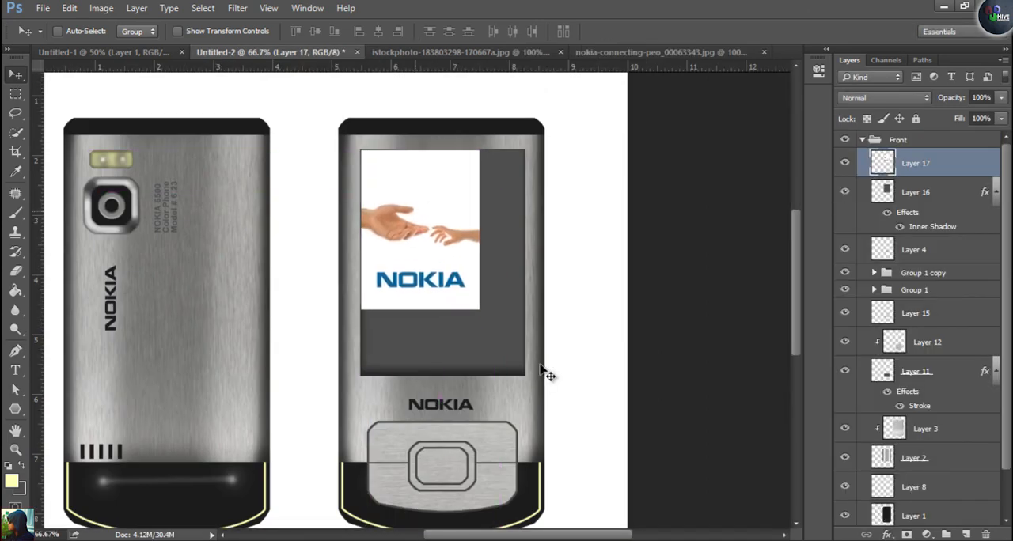
Scale the hands picture to 138.75% and stretch its height by another 102.25% so it fills the display rectangle
key(ctrl+t)
drag(480, 309, 548, 375)
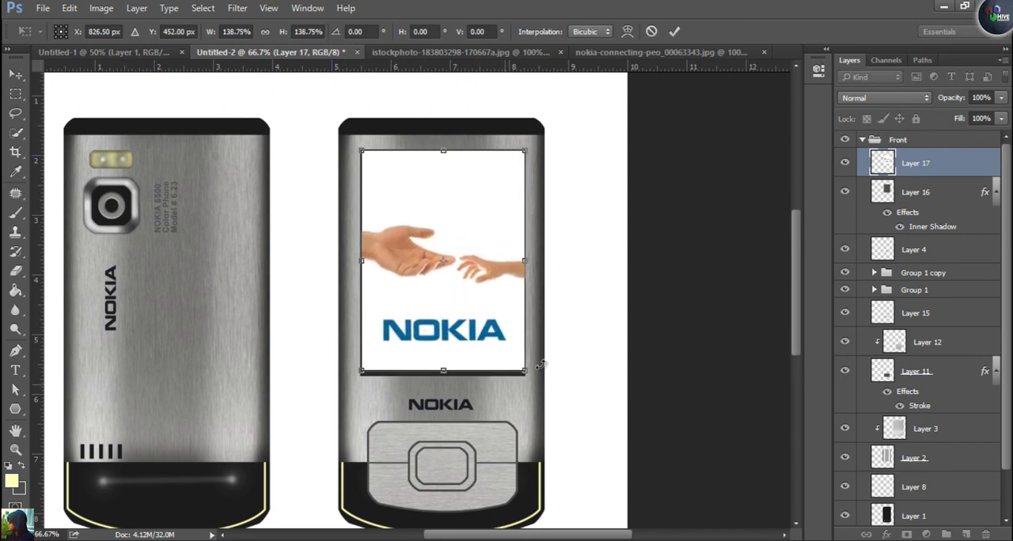
key(Return)
key(Left)
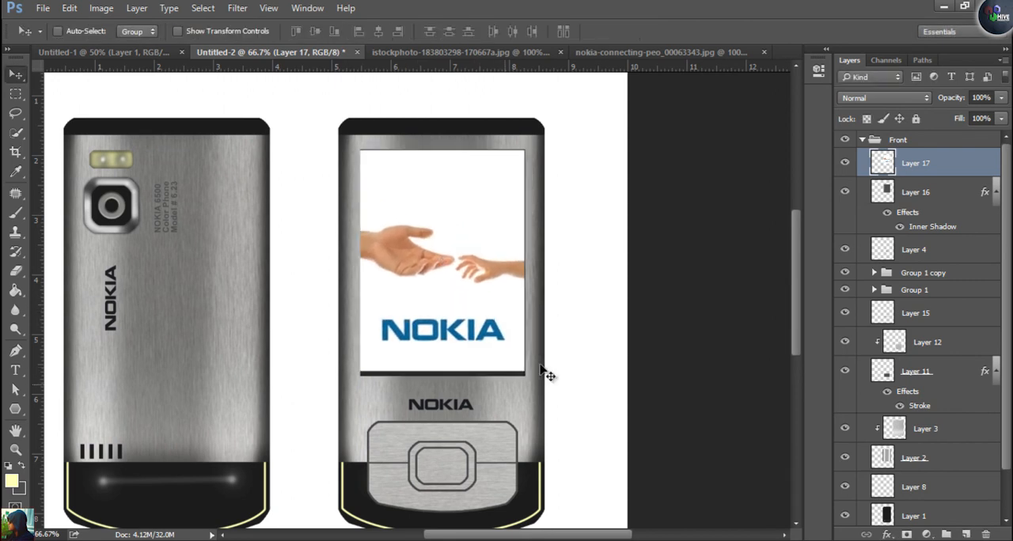
key(Right)
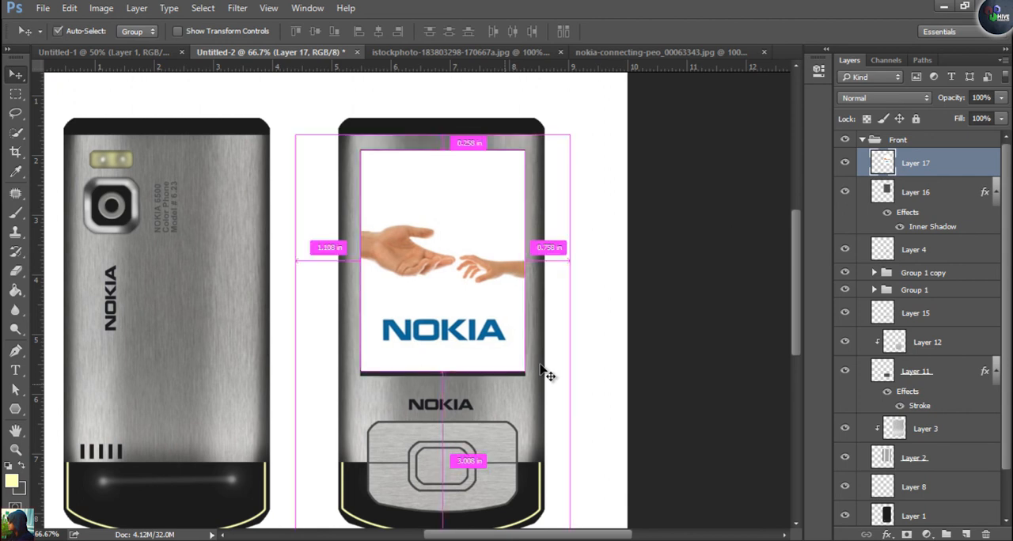
key(ctrl+t)
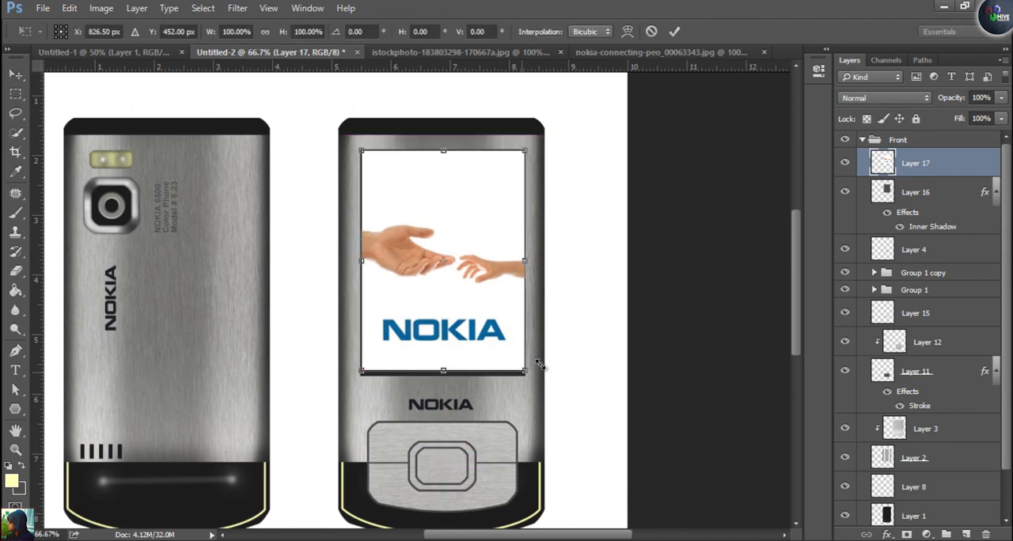
drag(539, 366, 538, 362)
drag(538, 360, 538, 361)
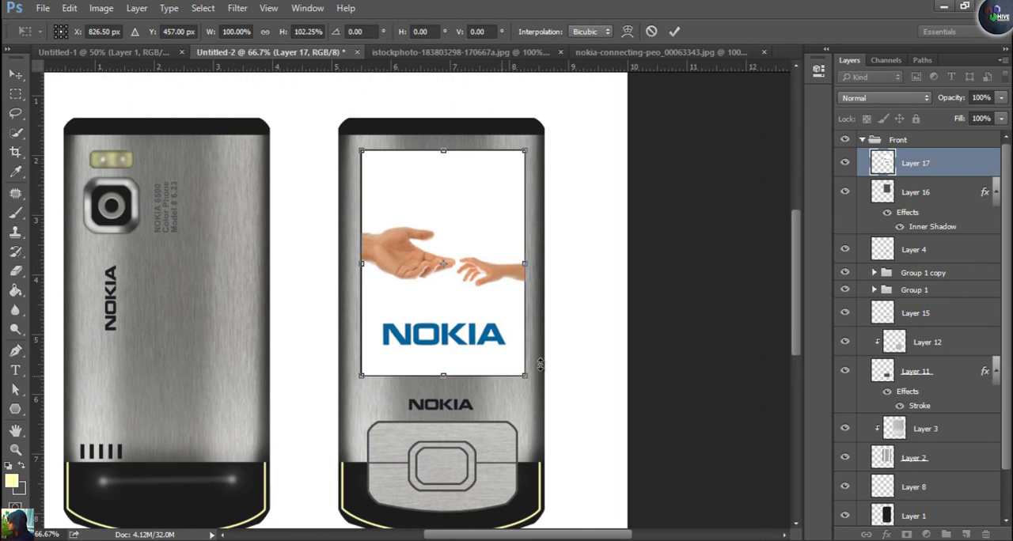
key(Return)
Switch to the Brush tool and set the foreground colour to dark red #a50404
scroll(543, 372, down, 2)
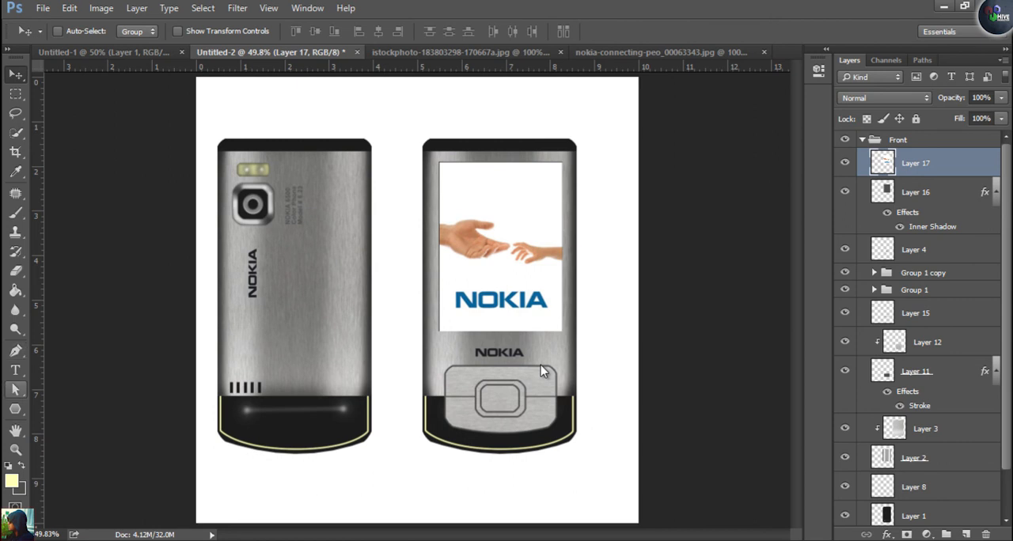
key(b)
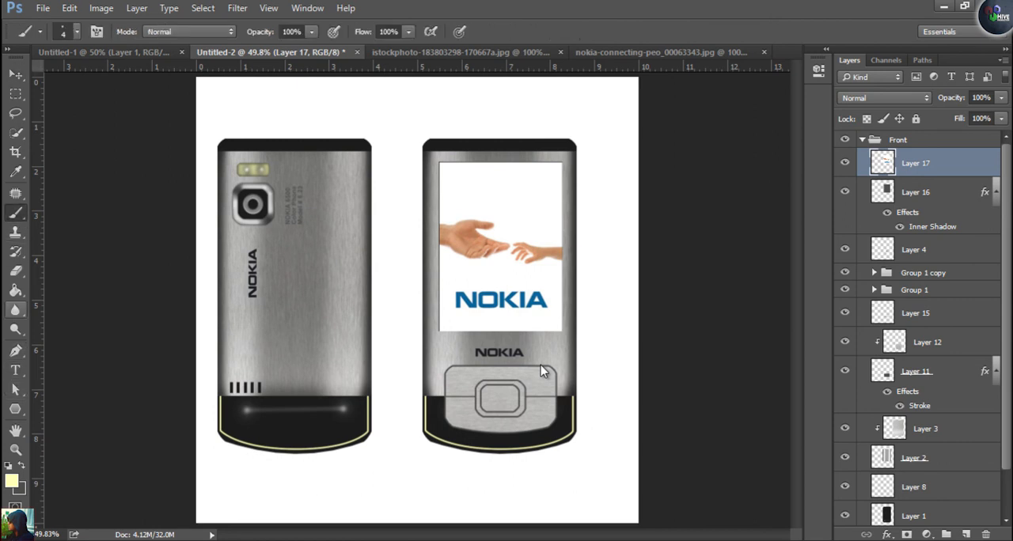
click(11, 481)
drag(805, 110, 805, 97)
click(783, 163)
click(939, 89)
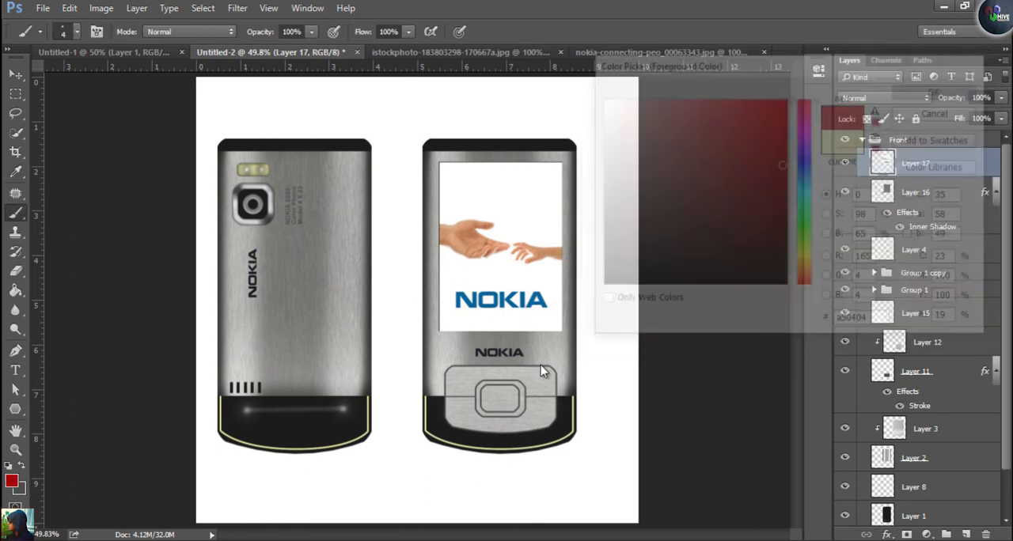
Check the reference phone in Untitled-1, then paint a short red dash with a dot above it on the lower-right key, on a new layer
click(104, 52)
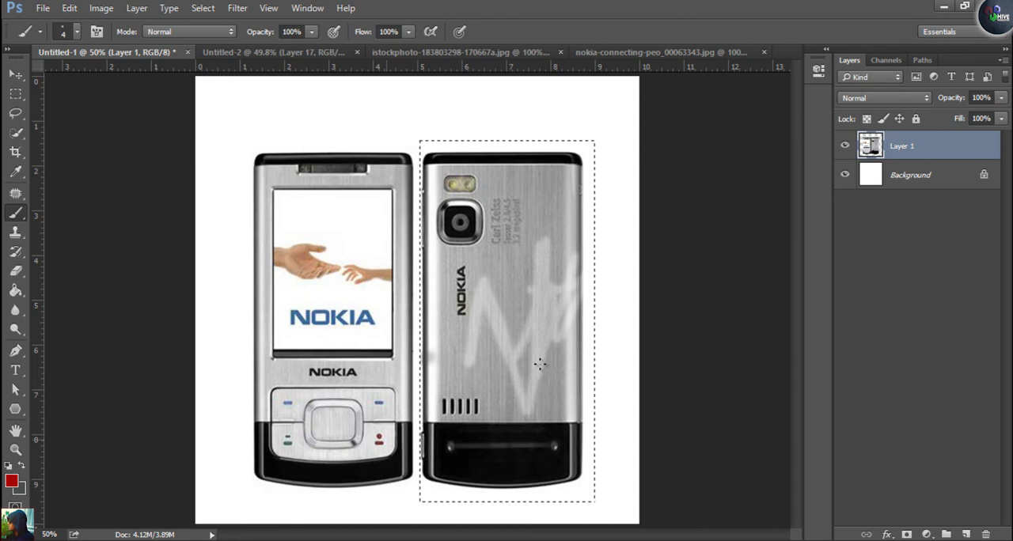
click(273, 52)
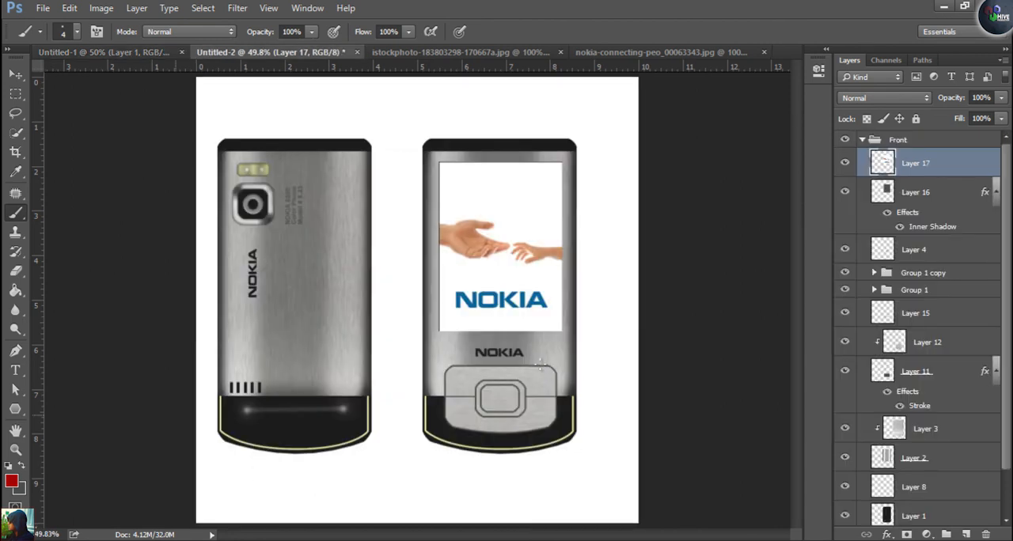
key(ctrl+shift+alt+n)
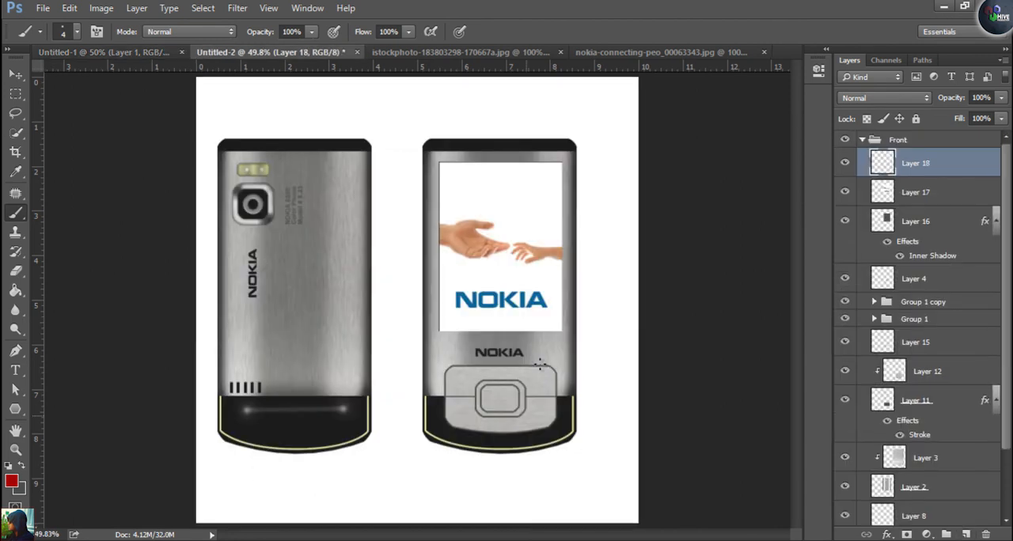
key(ctrl+1)
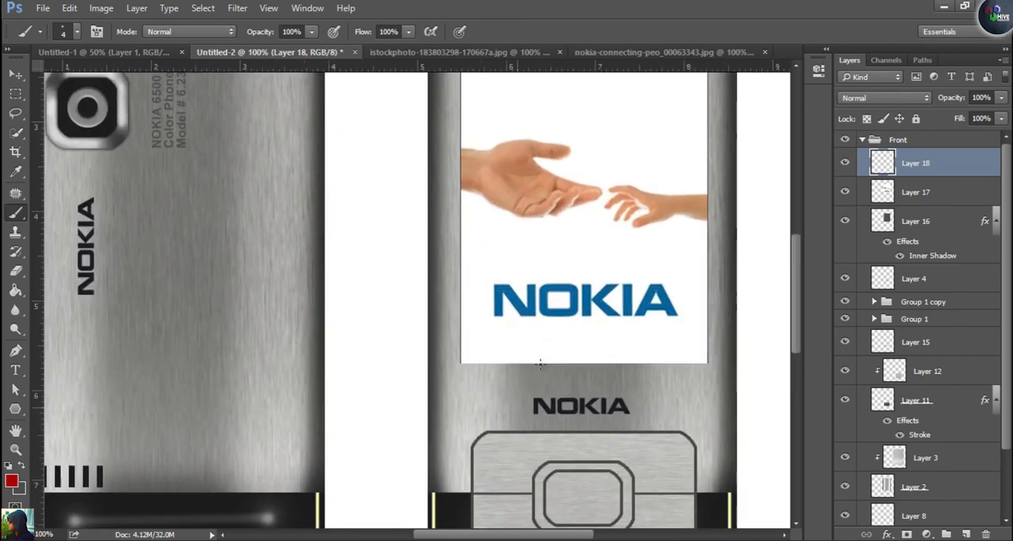
drag(622, 492, 539, 363)
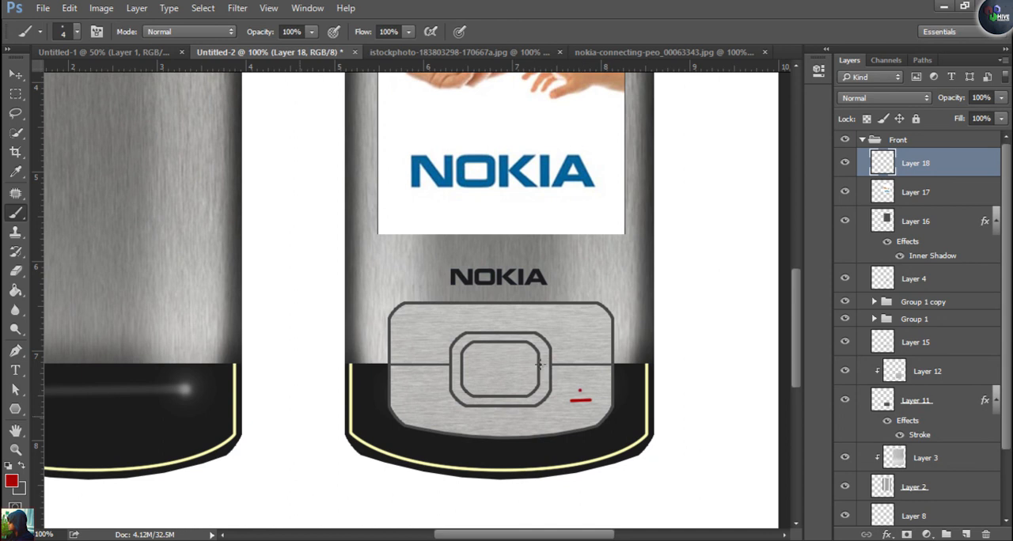
Set the brush colour to dark green #258205 and paint a short horizontal dash on the keypad's lower-left key
text(n)
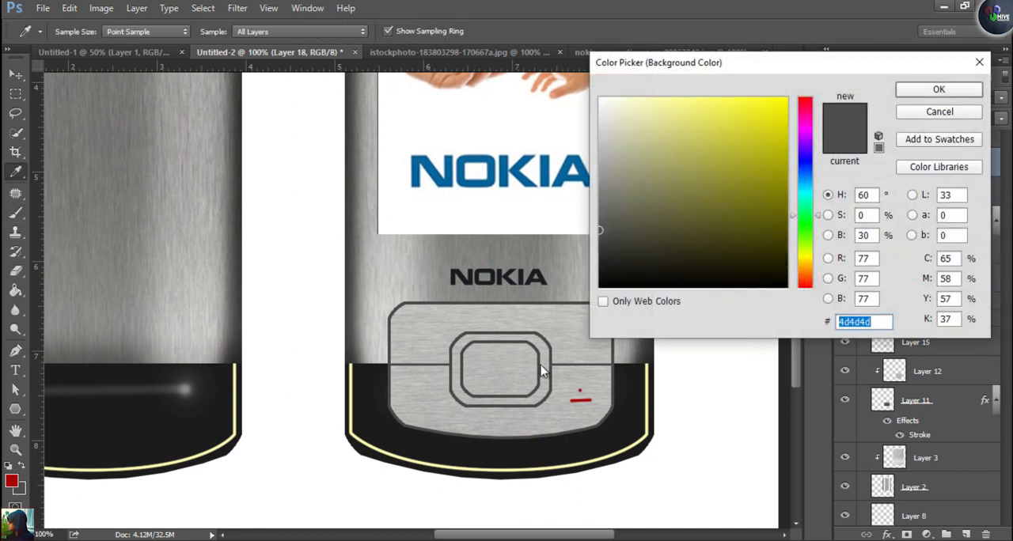
text(00ff00)
key(Return)
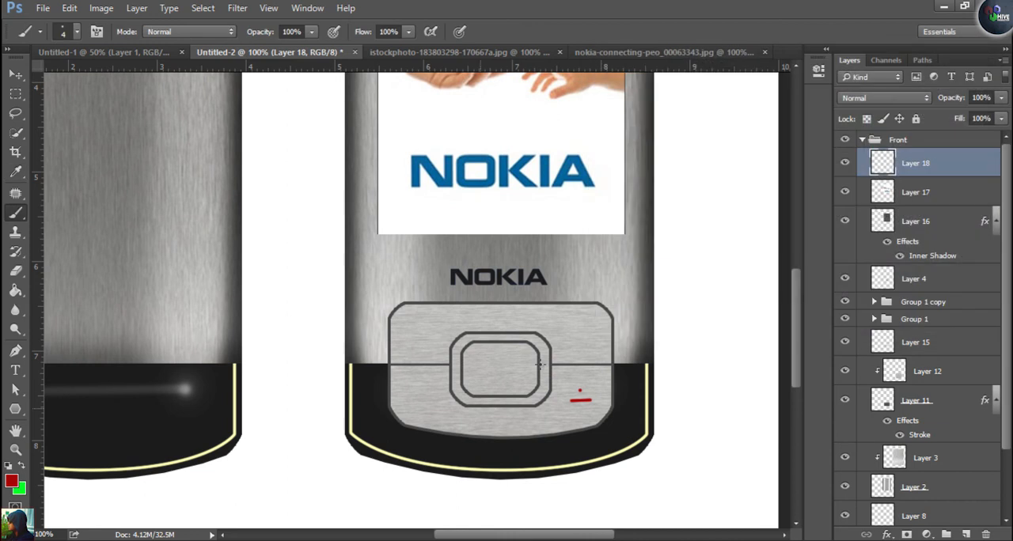
text(n005aff)
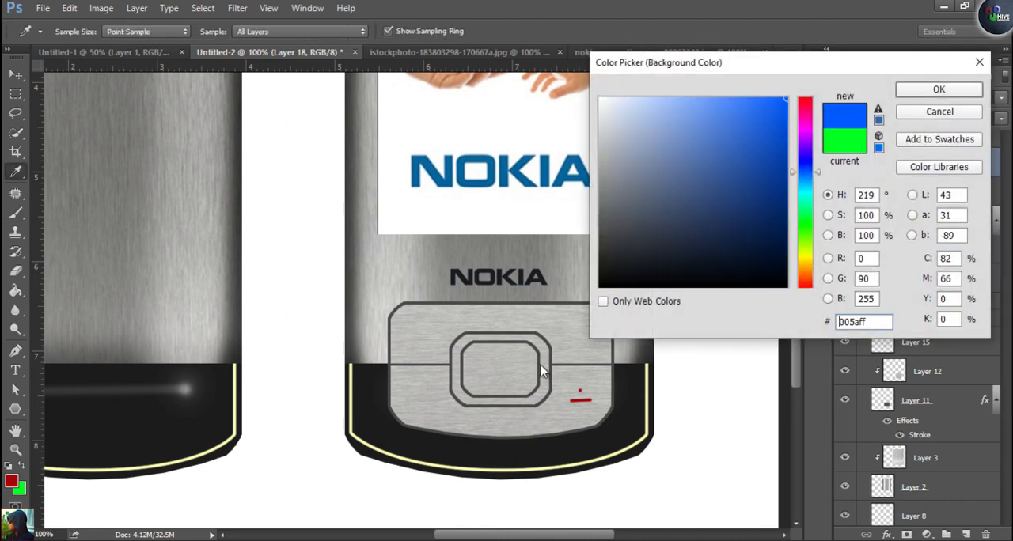
click(805, 232)
click(780, 191)
click(938, 90)
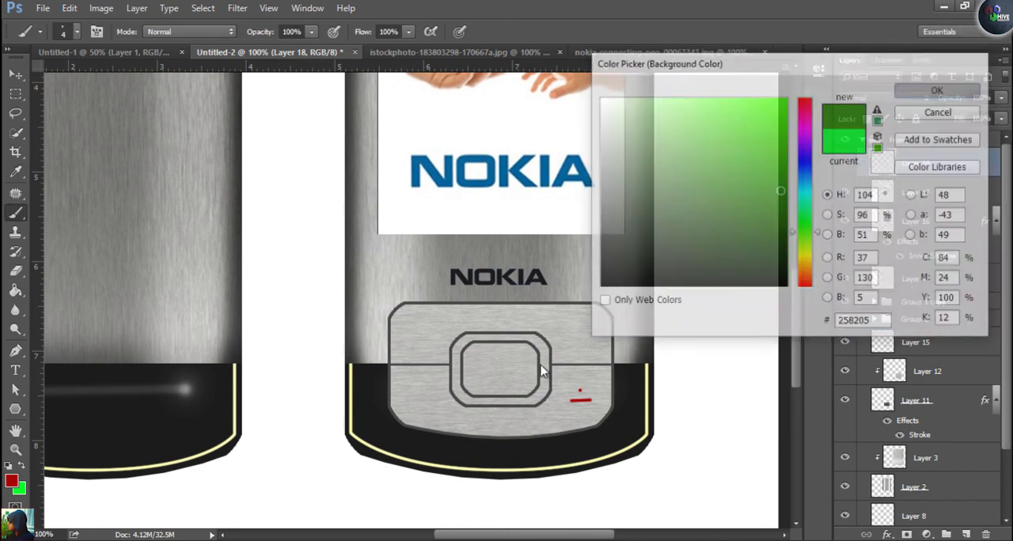
key(x)
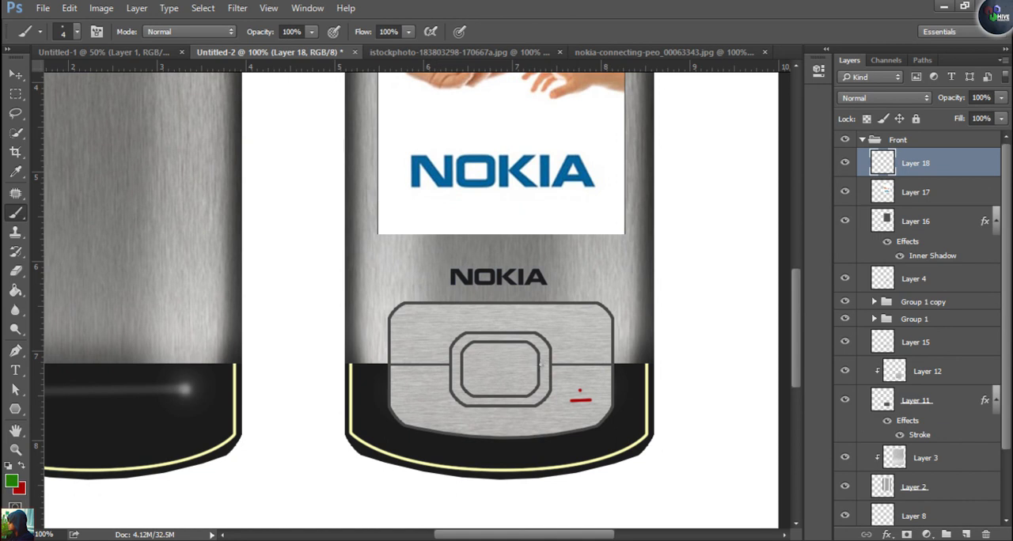
drag(407, 402, 434, 401)
Change the foreground colour to blue and paint a short horizontal dash on the keypad's upper-right key
click(12, 481)
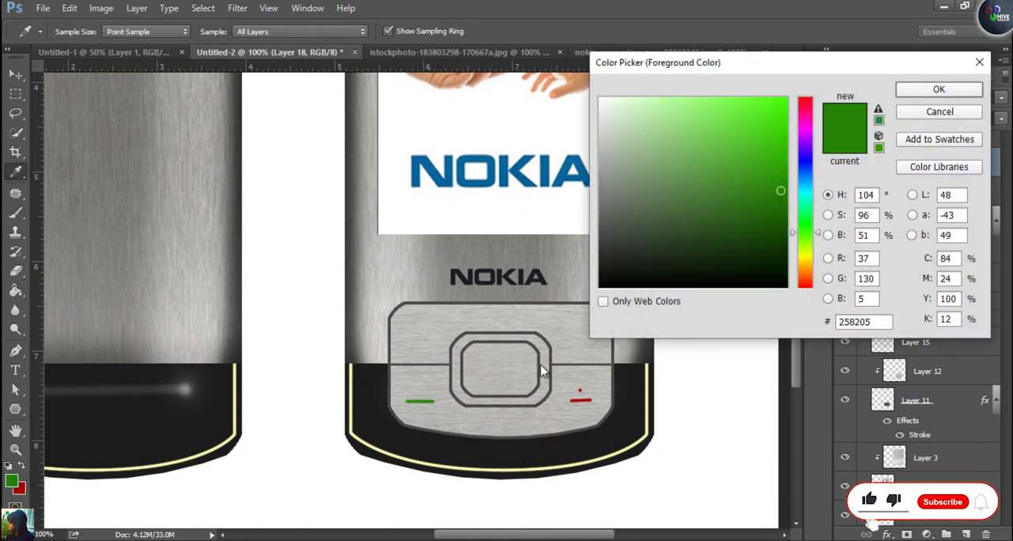
click(804, 165)
key(Return)
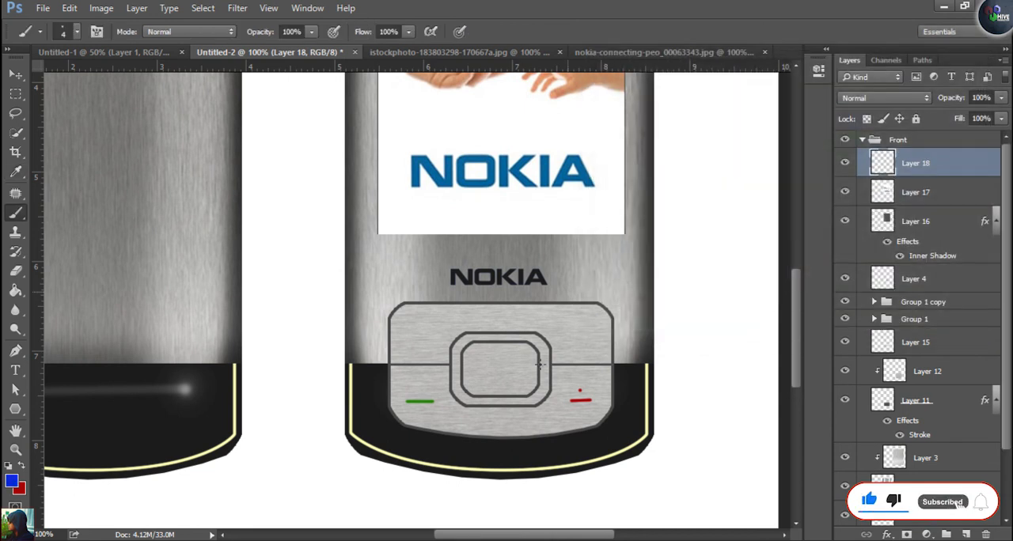
drag(568, 331, 590, 331)
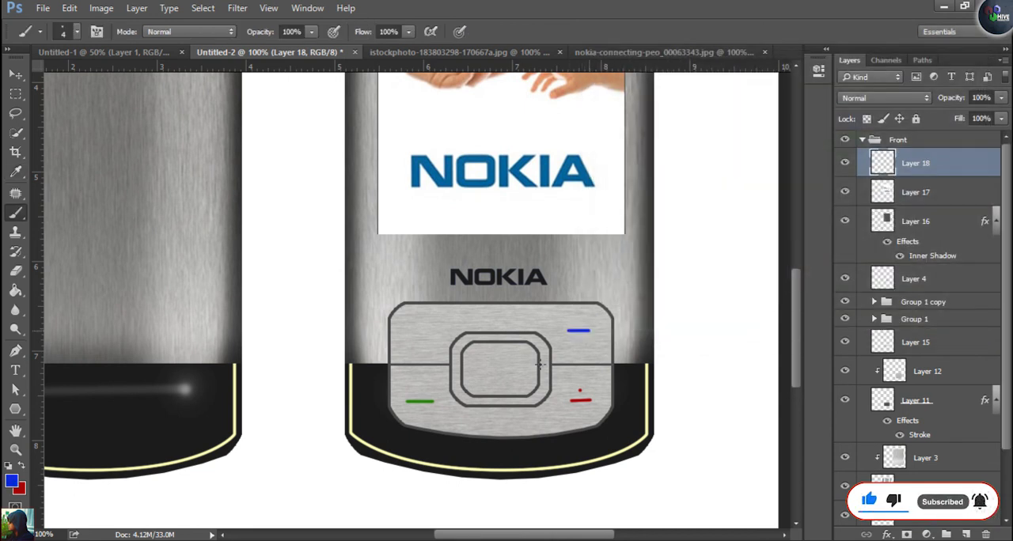